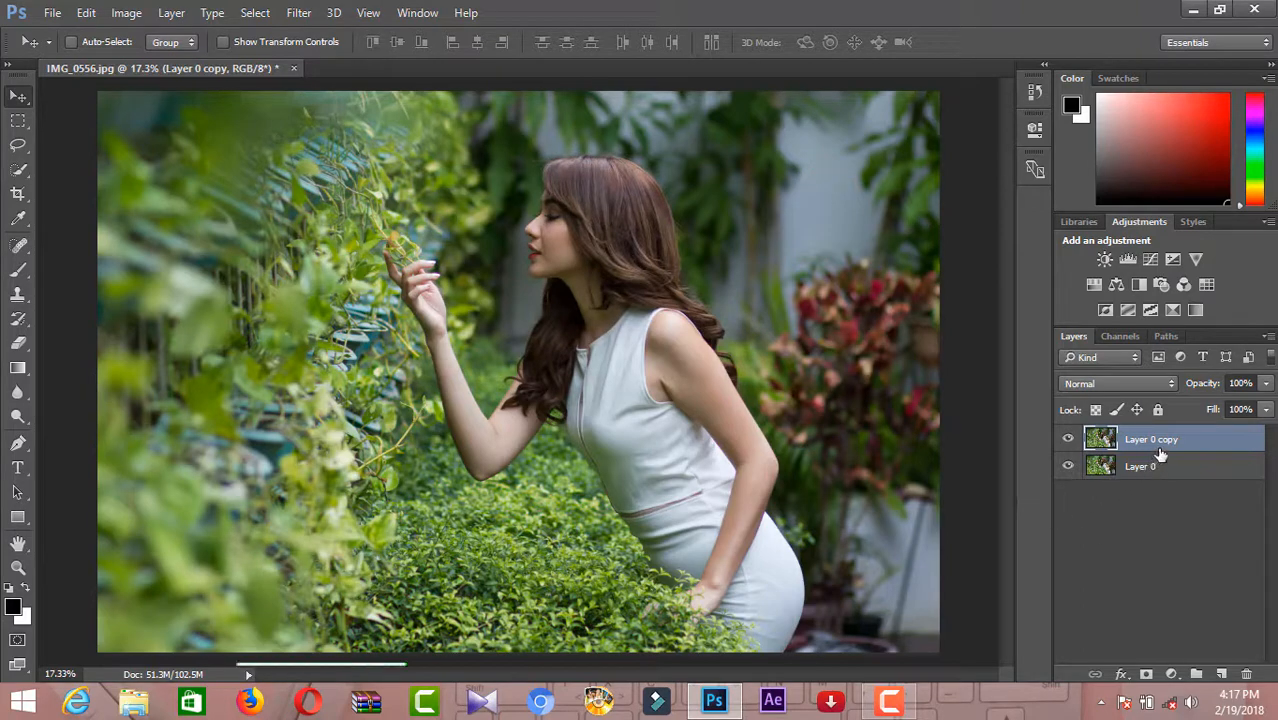
Start a Camera Raw filter on Layer 0 copy and set Shadows to +25 and Clarity to +19
left_click(1180, 440)
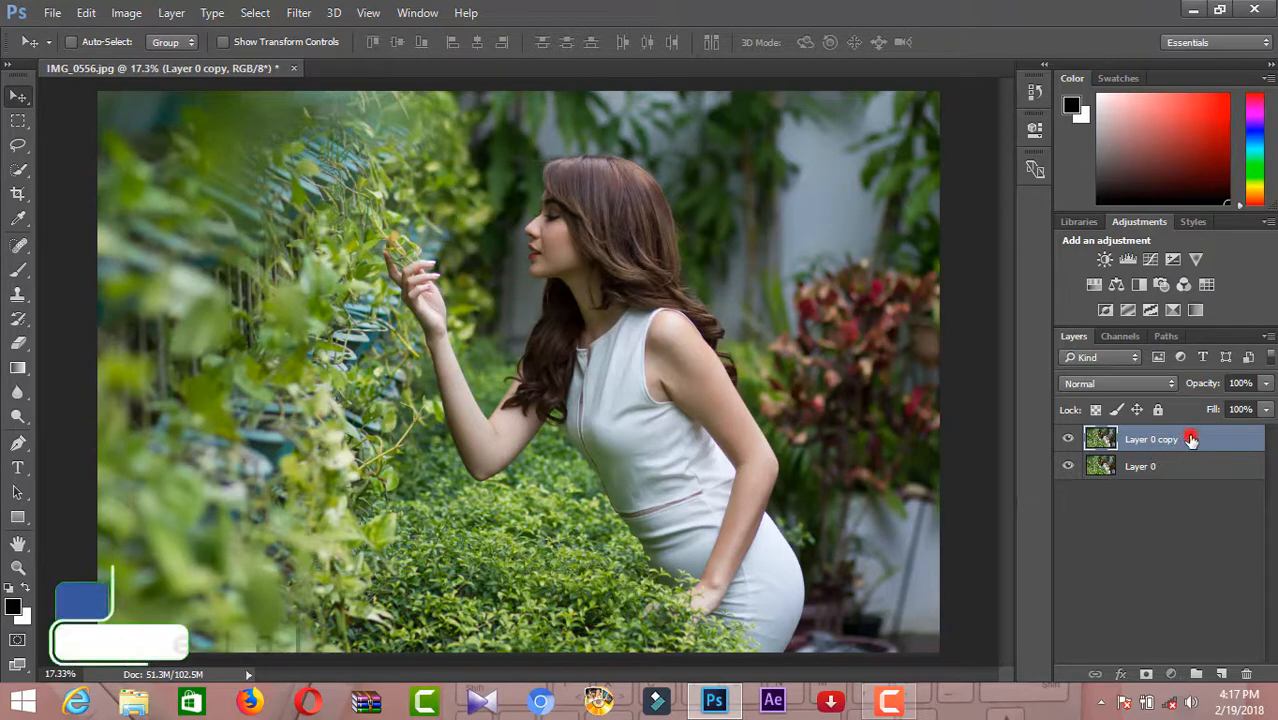
left_click(300, 14)
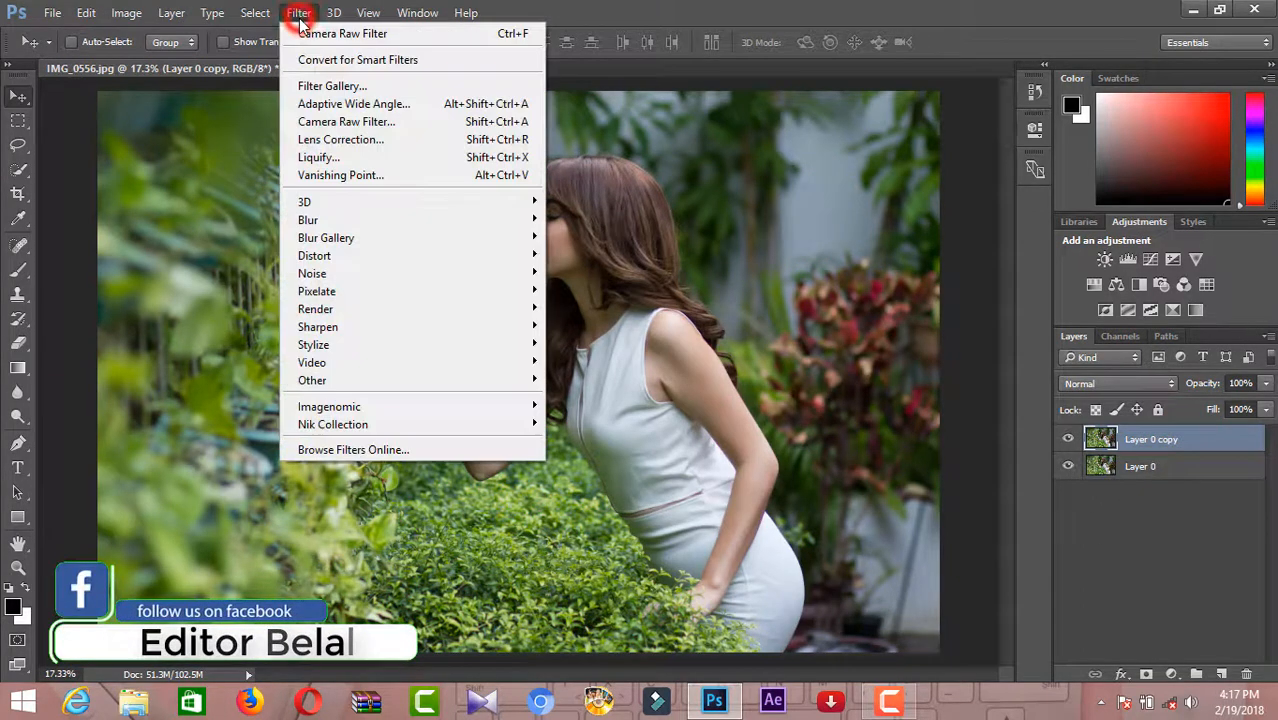
left_click(372, 125)
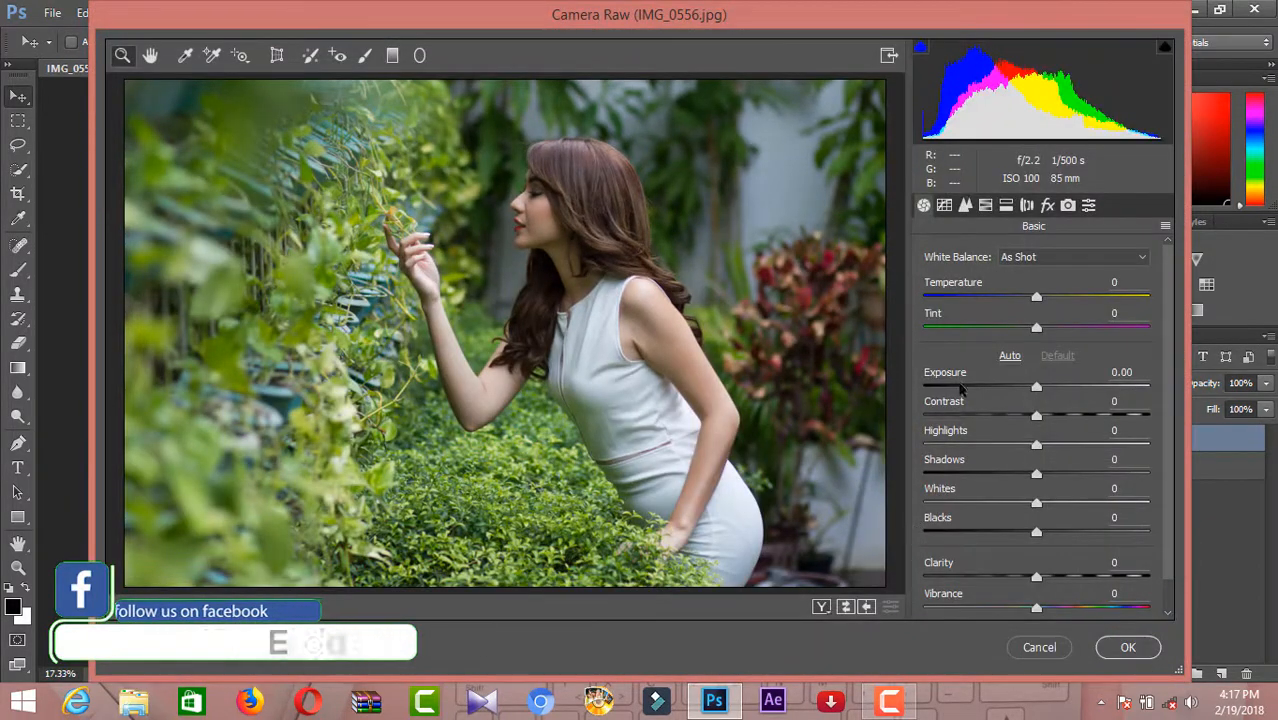
left_click_drag(982, 465, 992, 465)
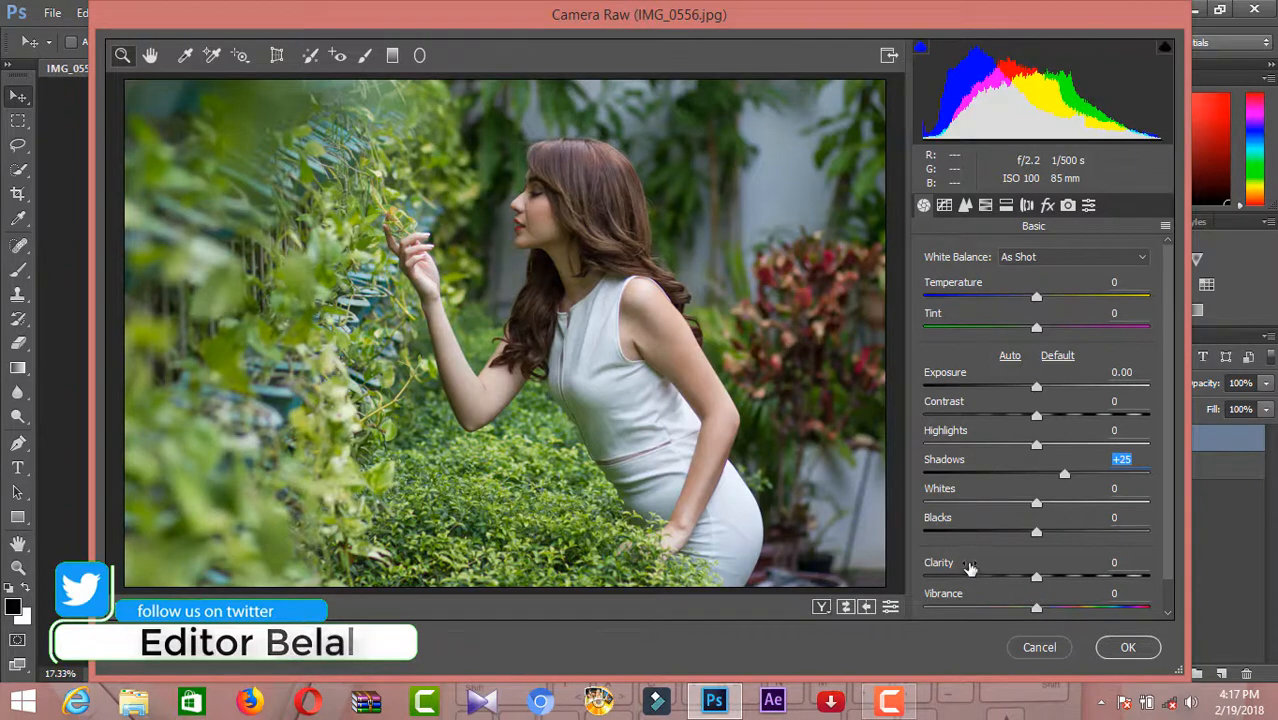
left_click_drag(966, 563, 987, 566)
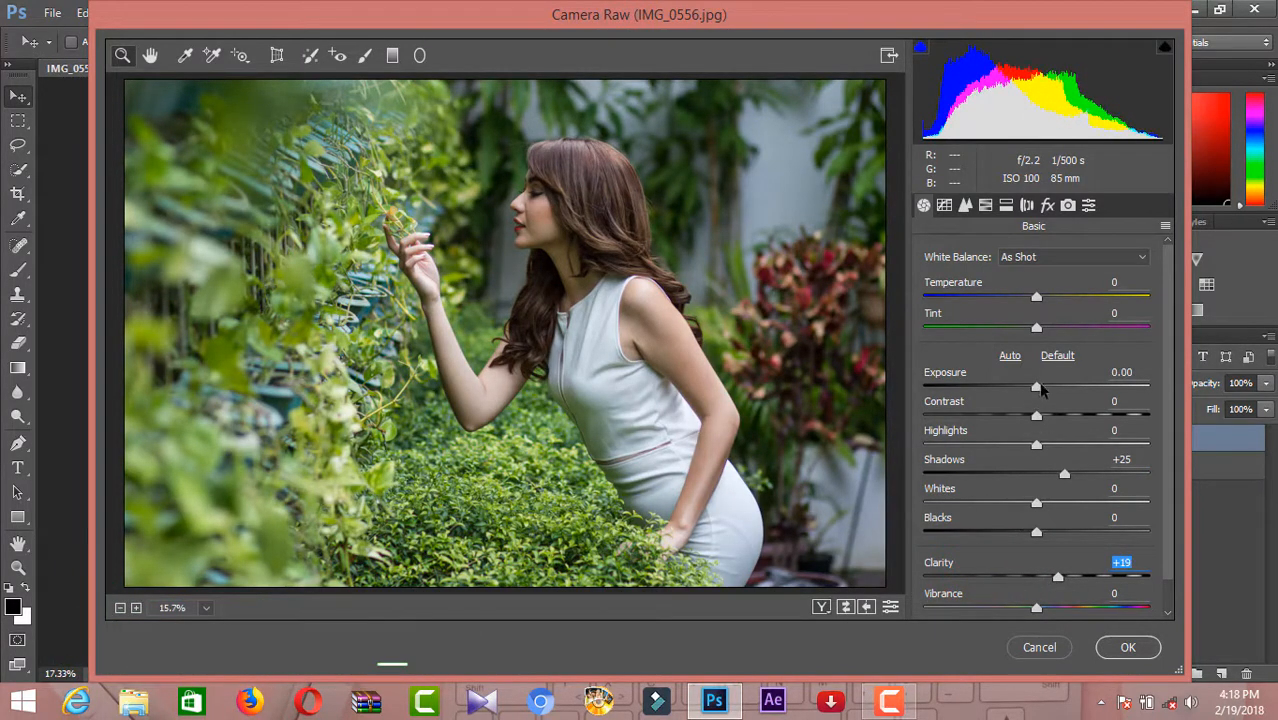
Shift the HSL hues to Oranges +3, Yellows -12 and Greens -13, check the saturation settings and apply the Camera Raw filter
left_click(985, 206)
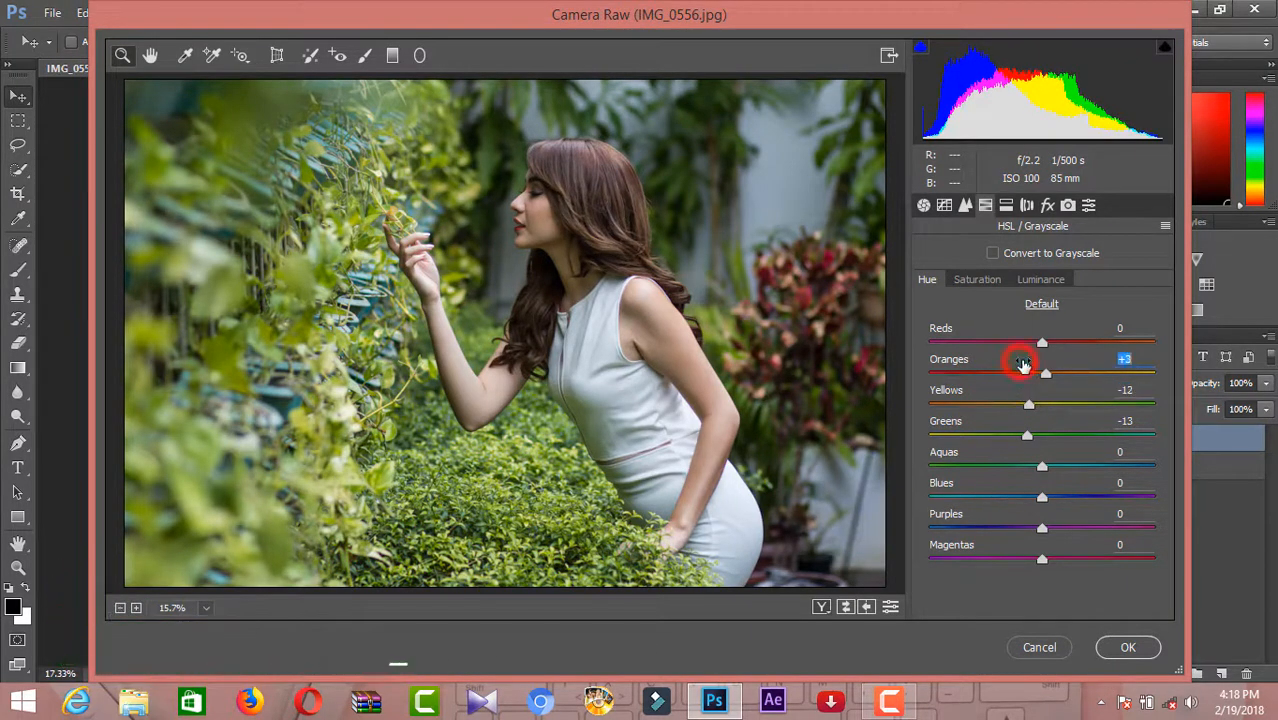
left_click(980, 280)
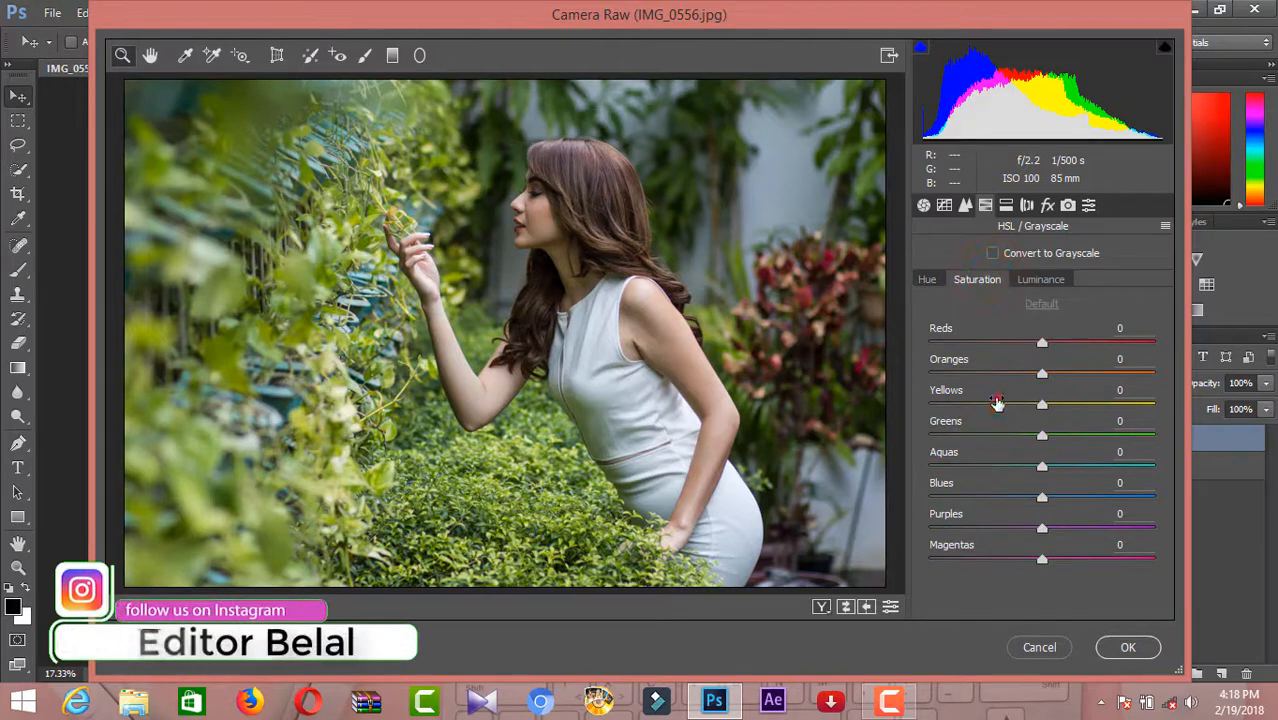
left_click(1126, 650)
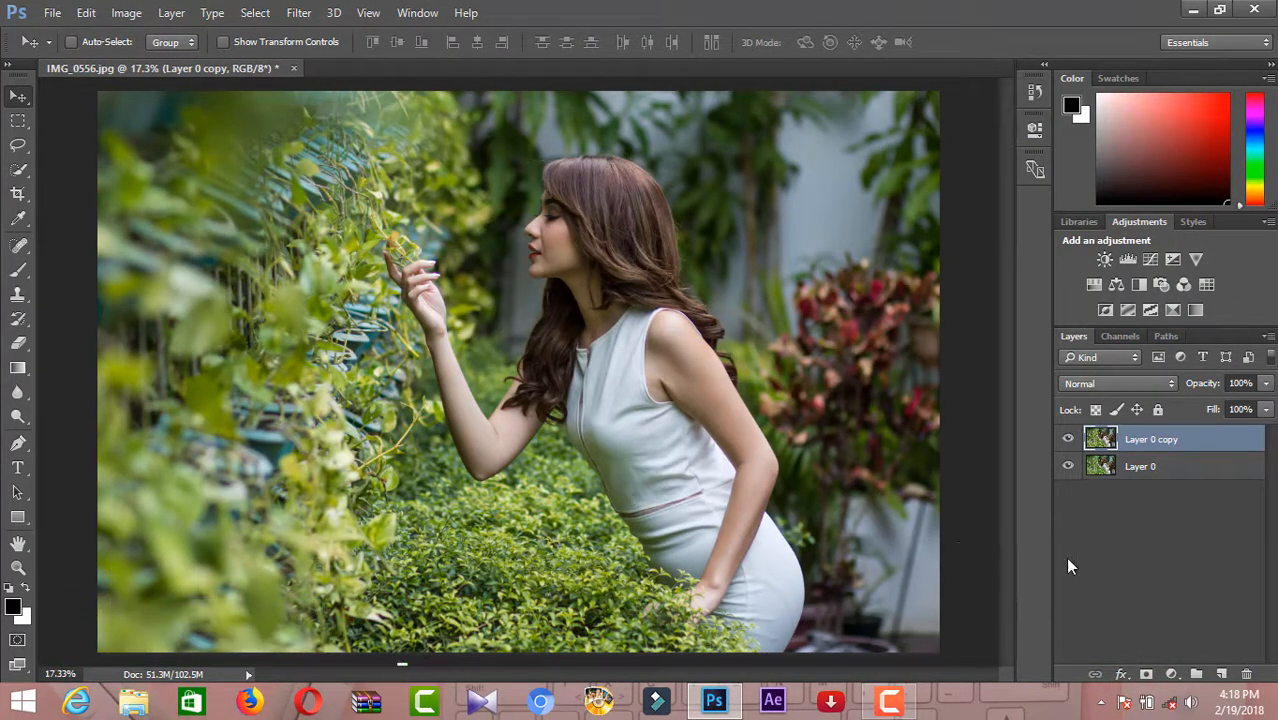
Add a Color Lookup adjustment layer above Layer 0 copy and load the Editor_Belal-RedVania.CUBE 3D LUT
left_click(1172, 674)
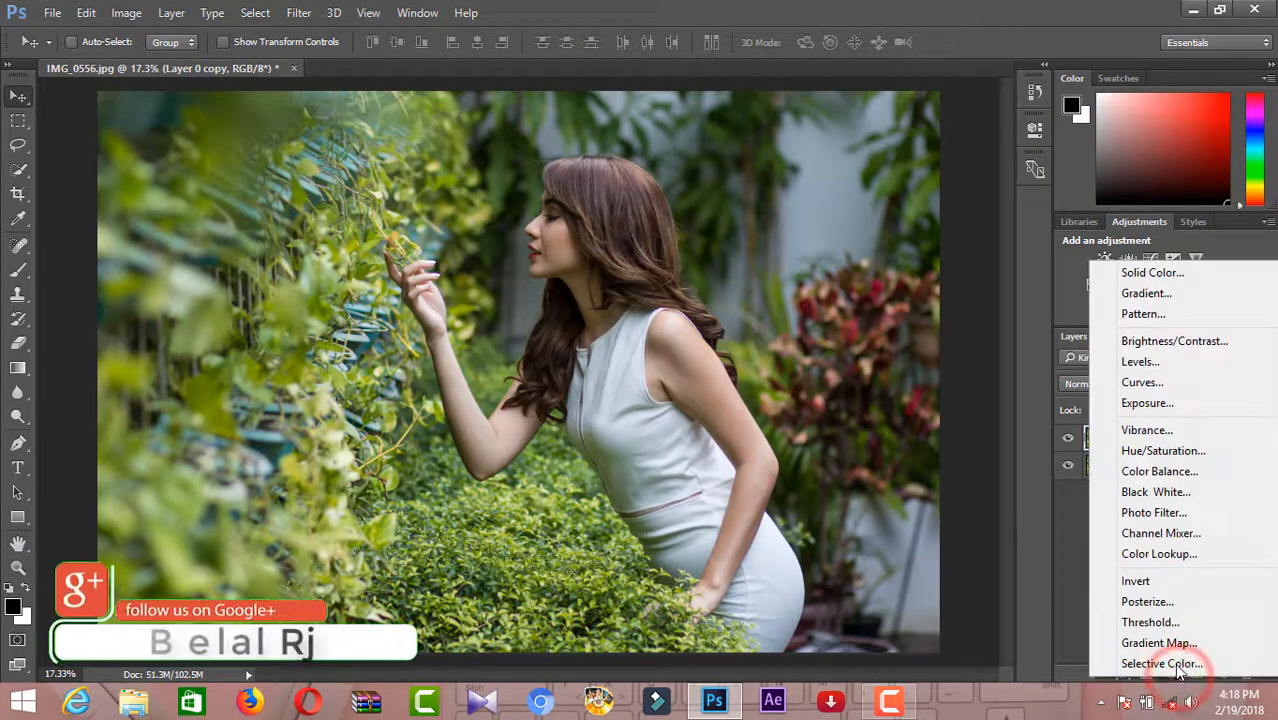
left_click(1238, 558)
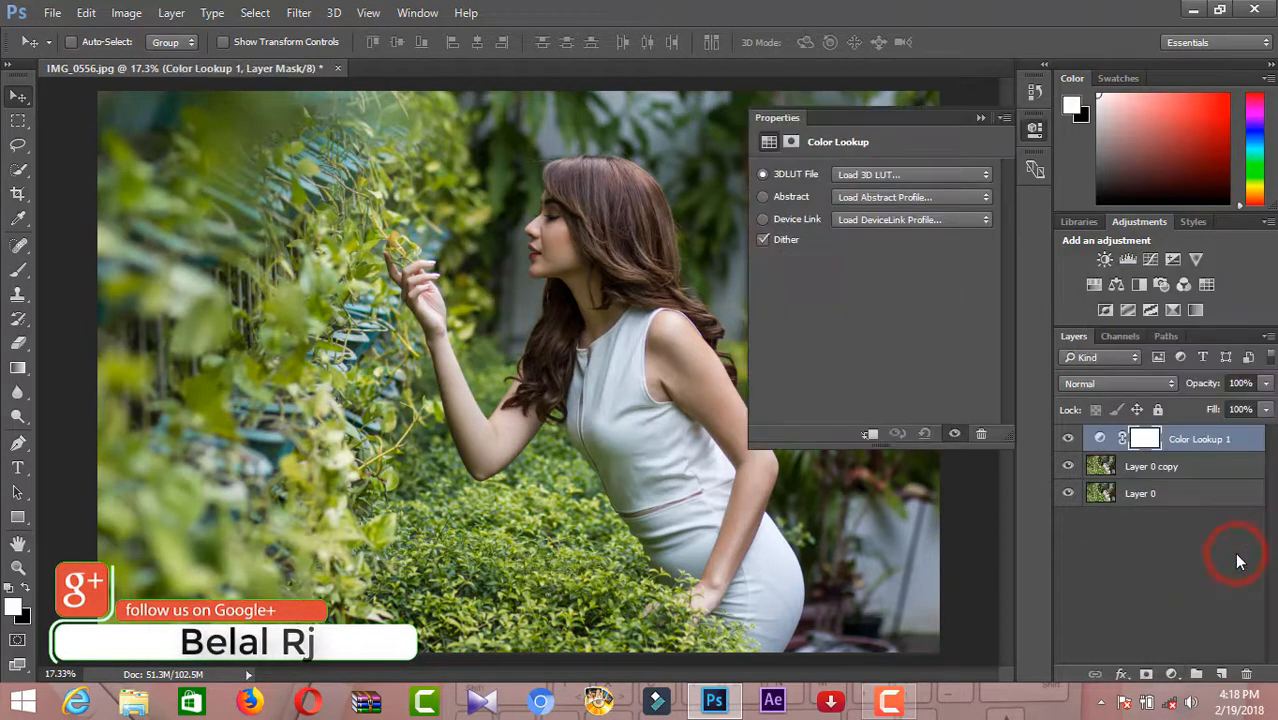
left_click(928, 174)
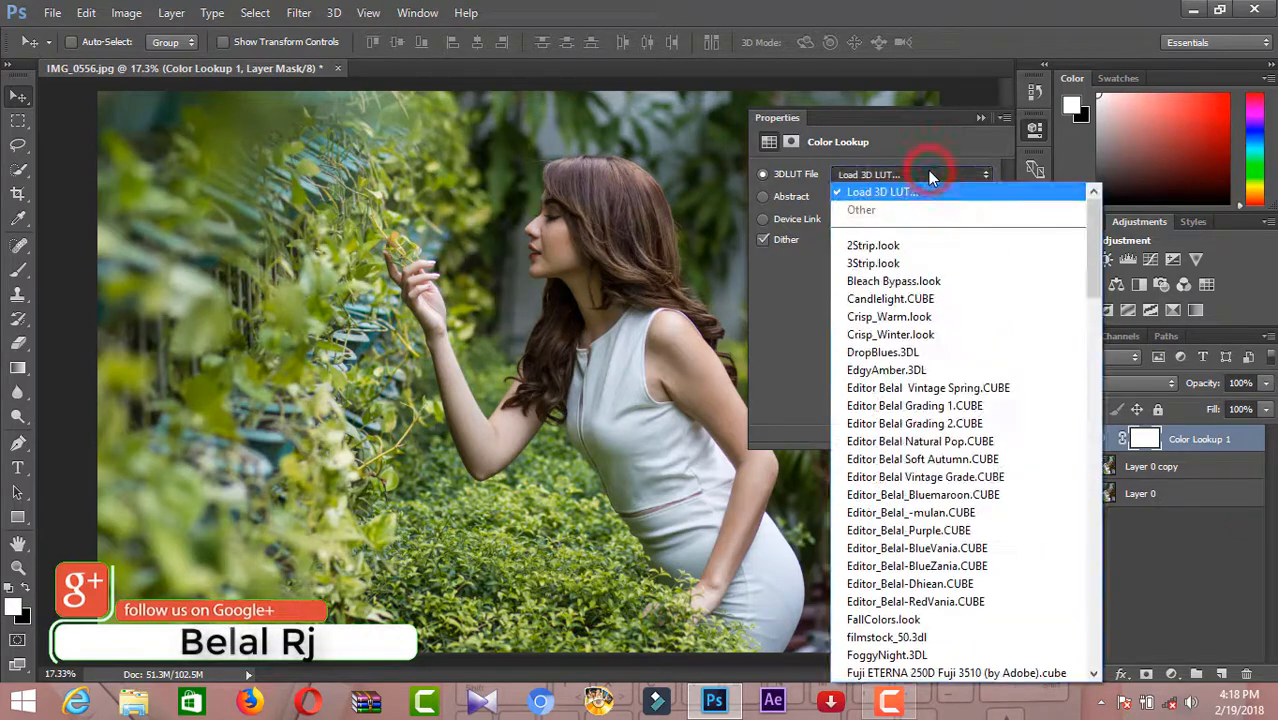
left_click(1030, 601)
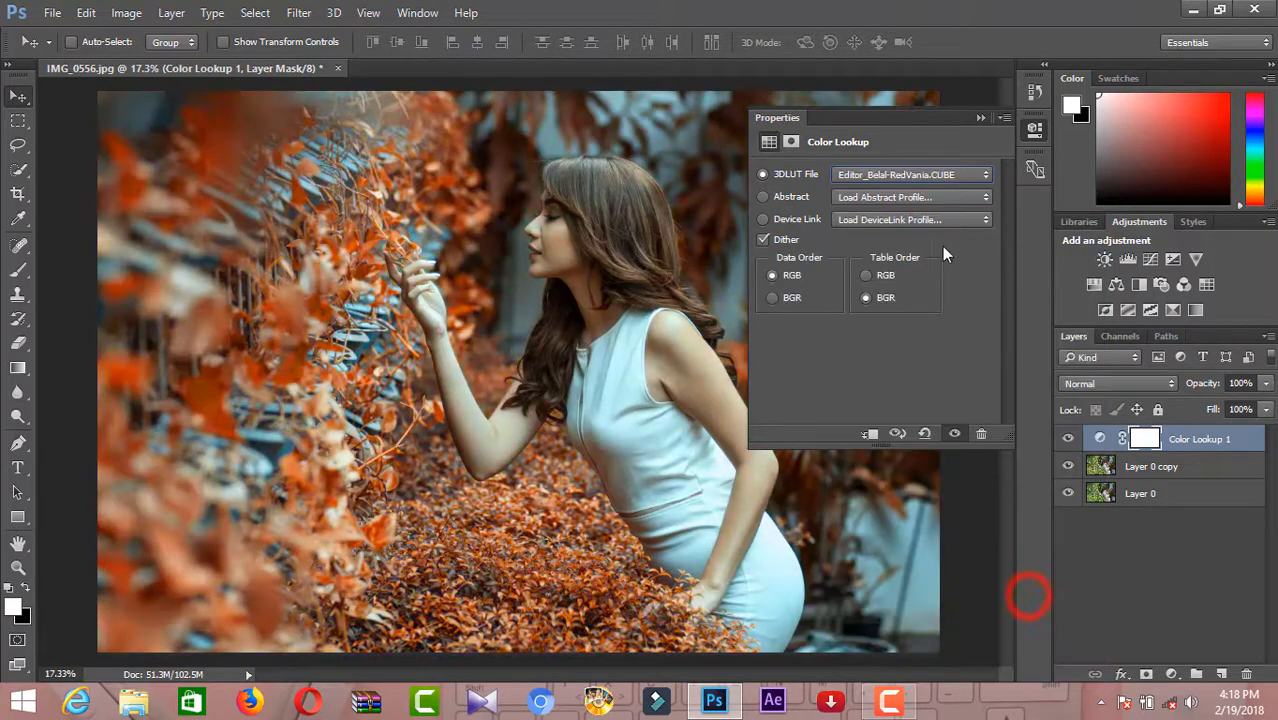
Switch the Color Lookup adjustment's 3D LUT to WLP_CINEMATIC_20_H.3dl and close its settings
left_click(912, 174)
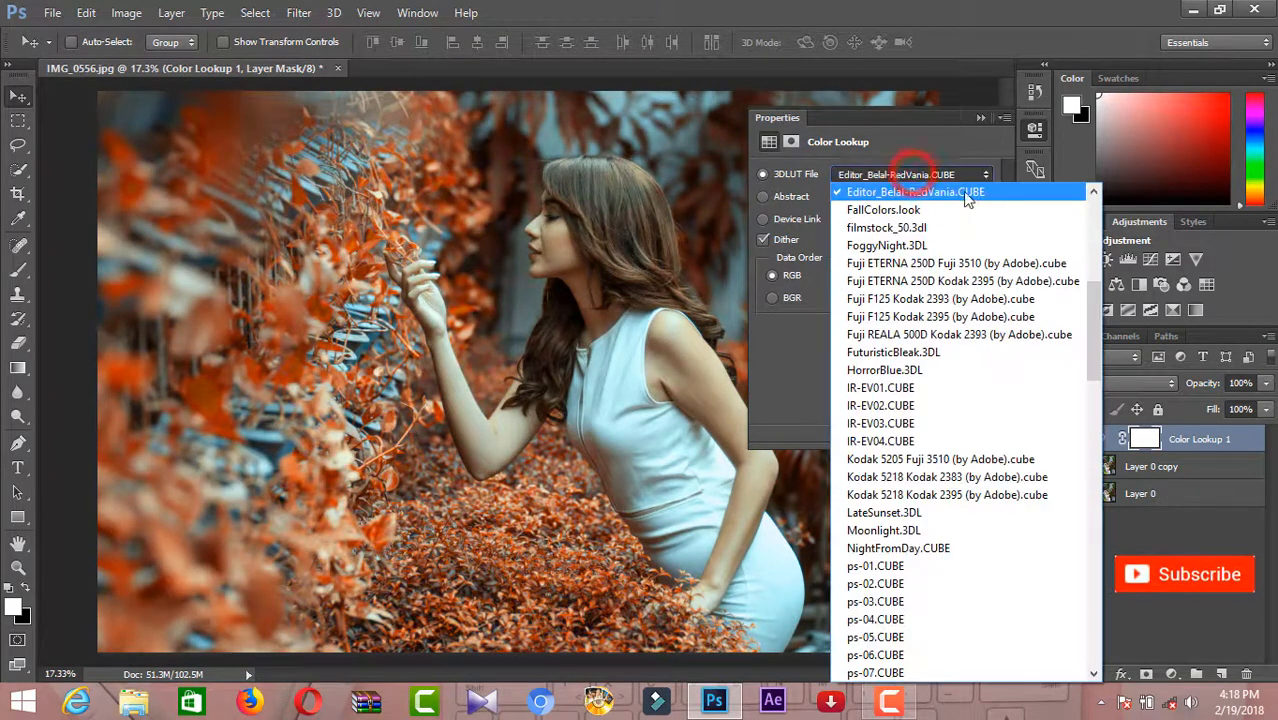
left_click_drag(1090, 300, 1099, 526)
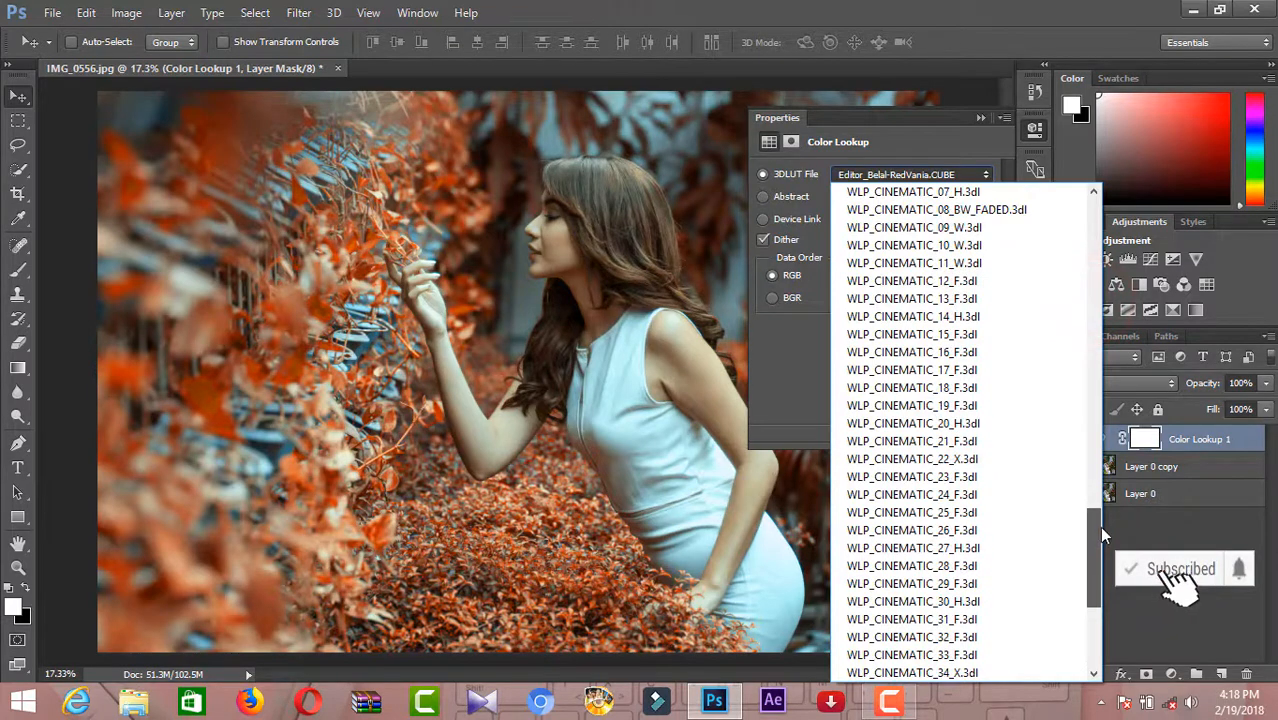
left_click(1010, 426)
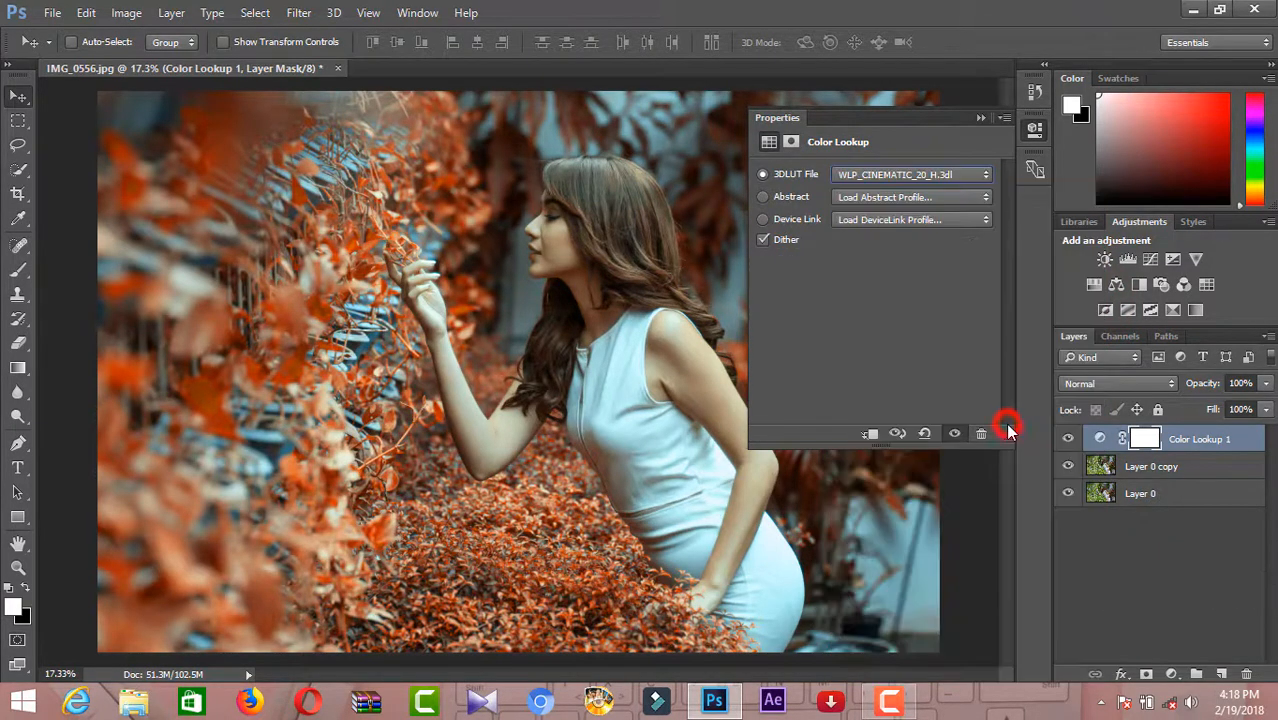
left_click(979, 118)
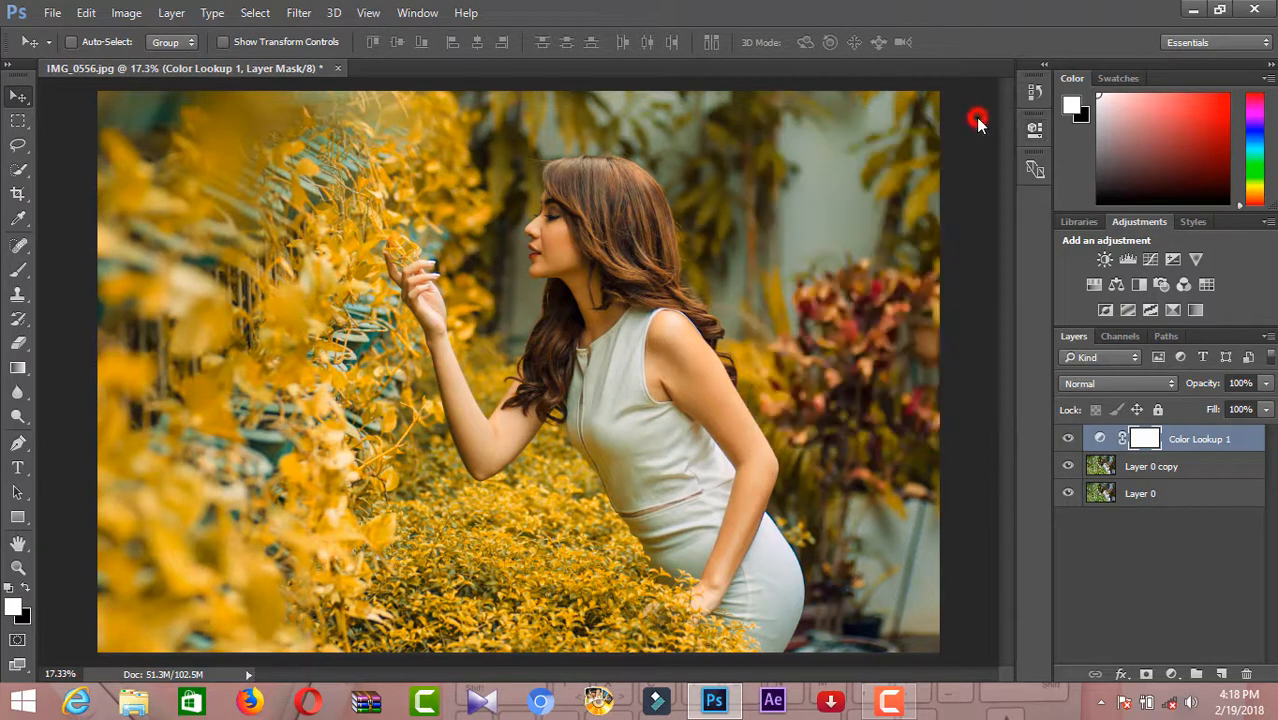
Set the Color Lookup 1 layer's opacity to 88% and make its layer mask active
left_click(1264, 385)
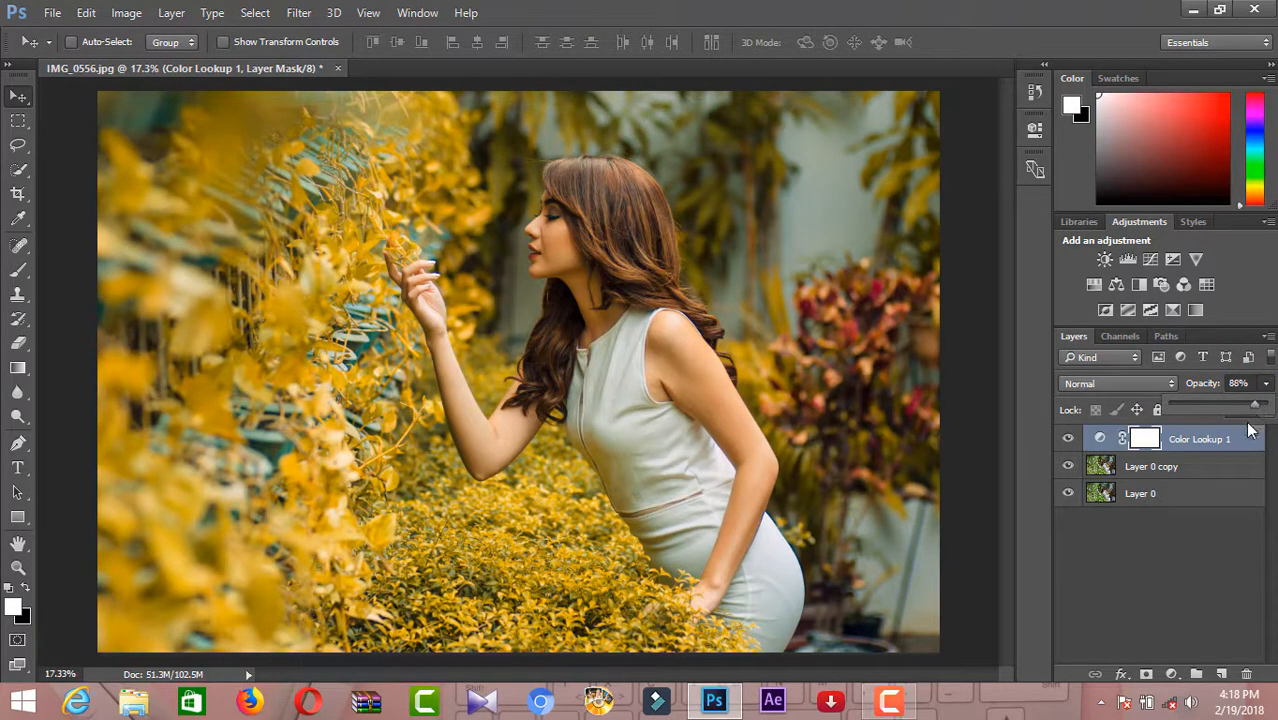
left_click(1213, 447)
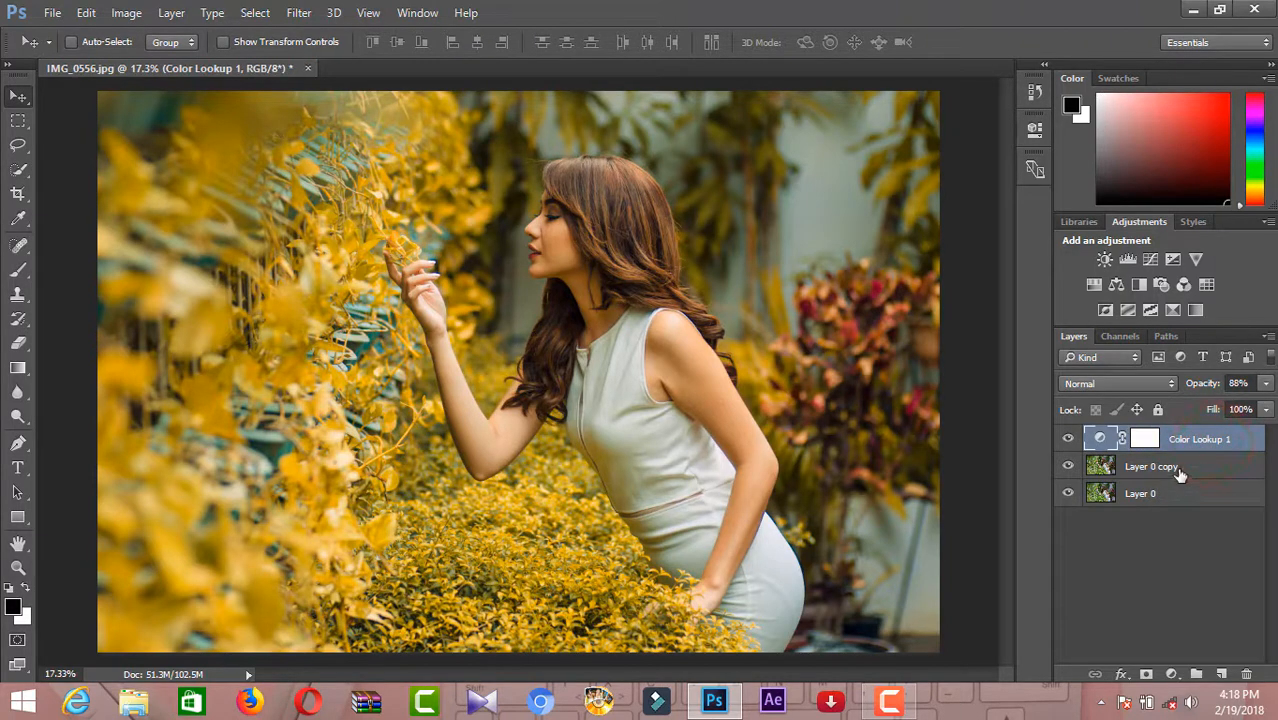
left_click(1178, 470)
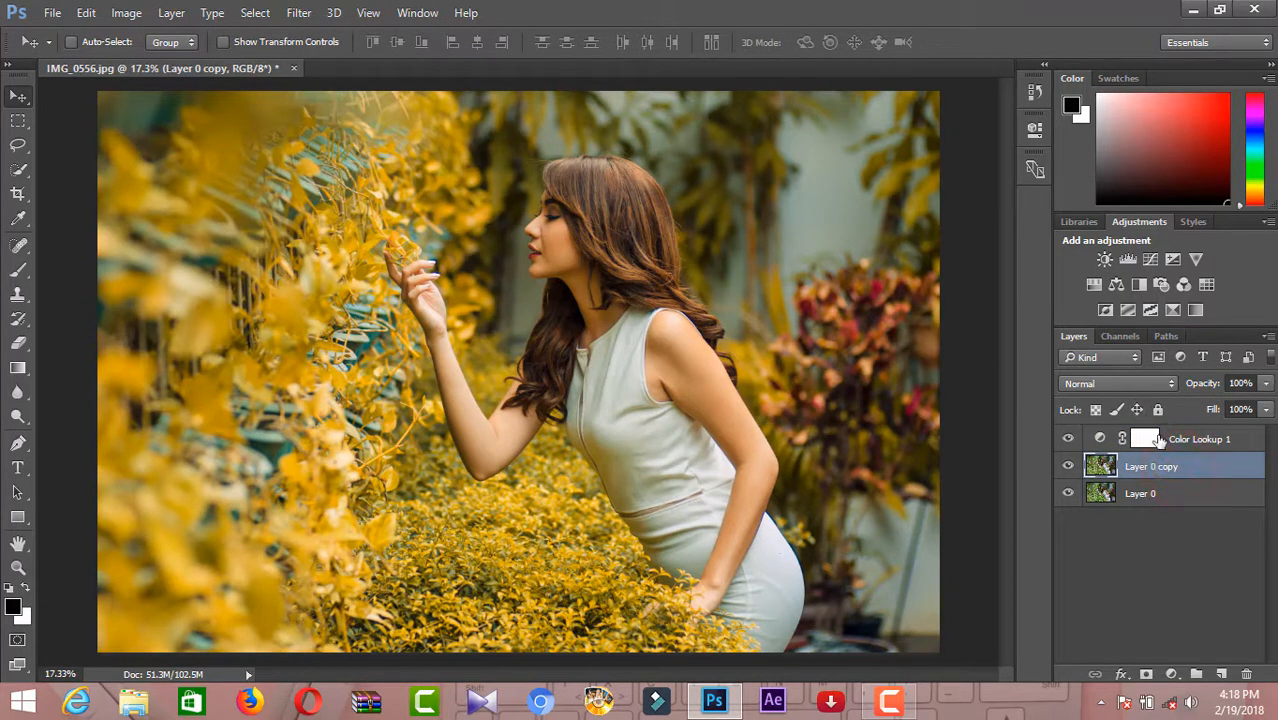
left_click(1150, 440)
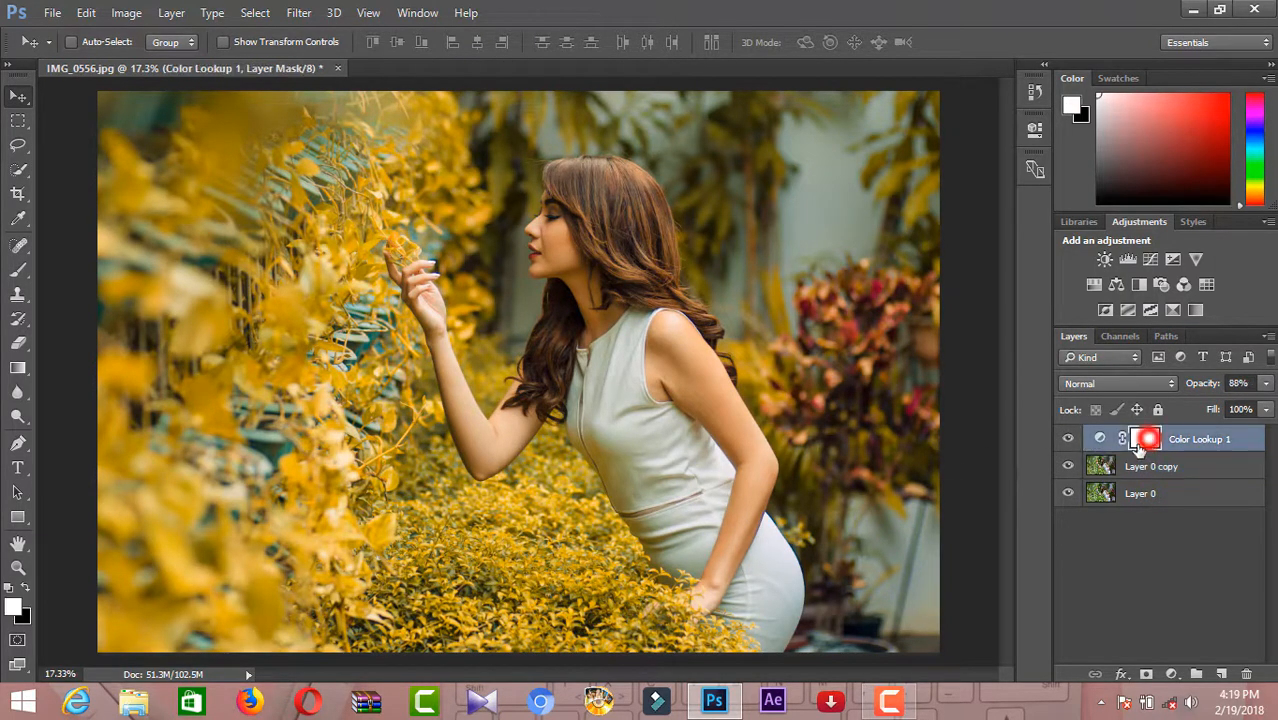
Select the woman's dress and both arms, including the raised hand, with the Quick Selection tool
left_click(19, 170)
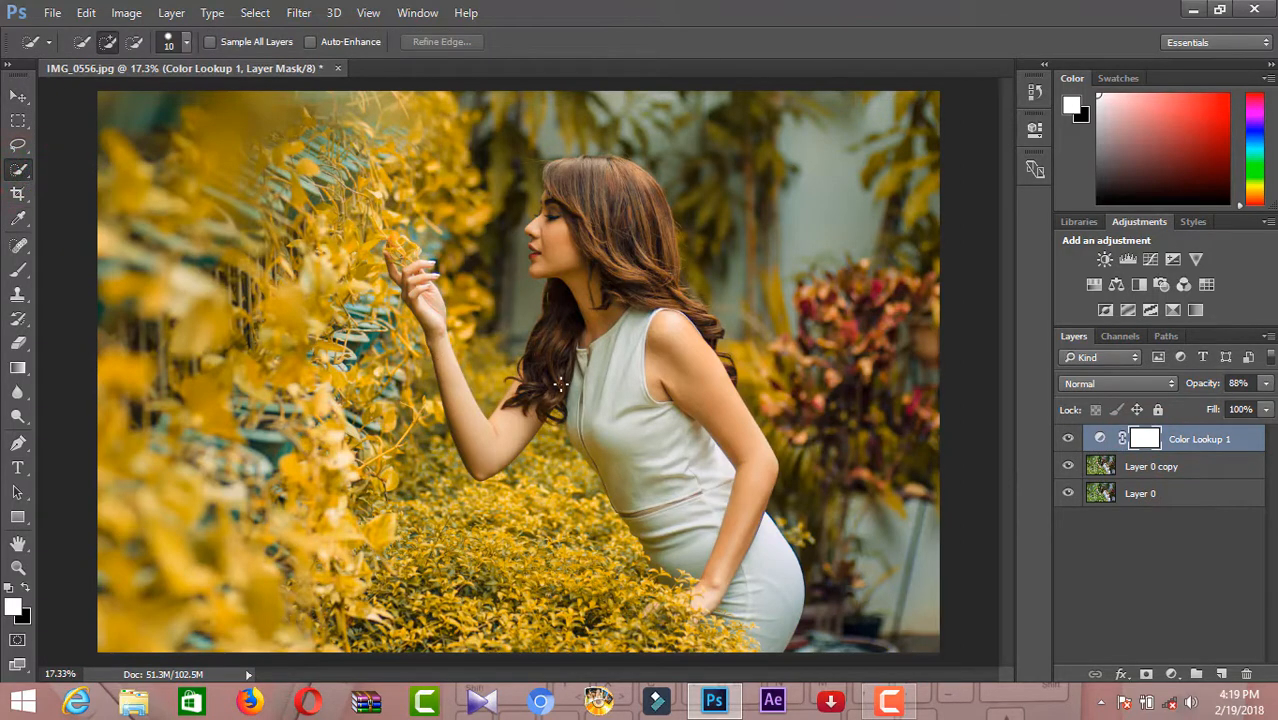
left_click_drag(675, 337, 703, 443)
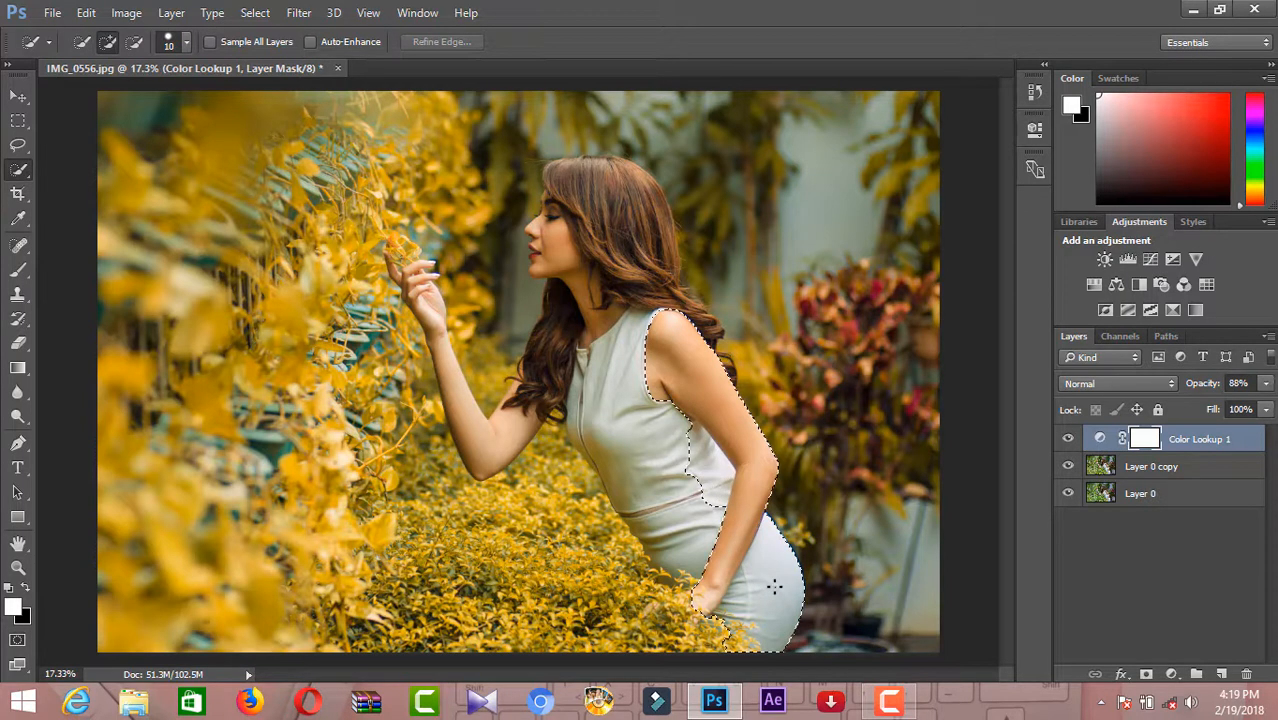
left_click_drag(775, 587, 615, 400)
mouse_move(527, 417)
left_mouse_down()
mouse_move(495, 446)
mouse_move(432, 285)
left_mouse_up()
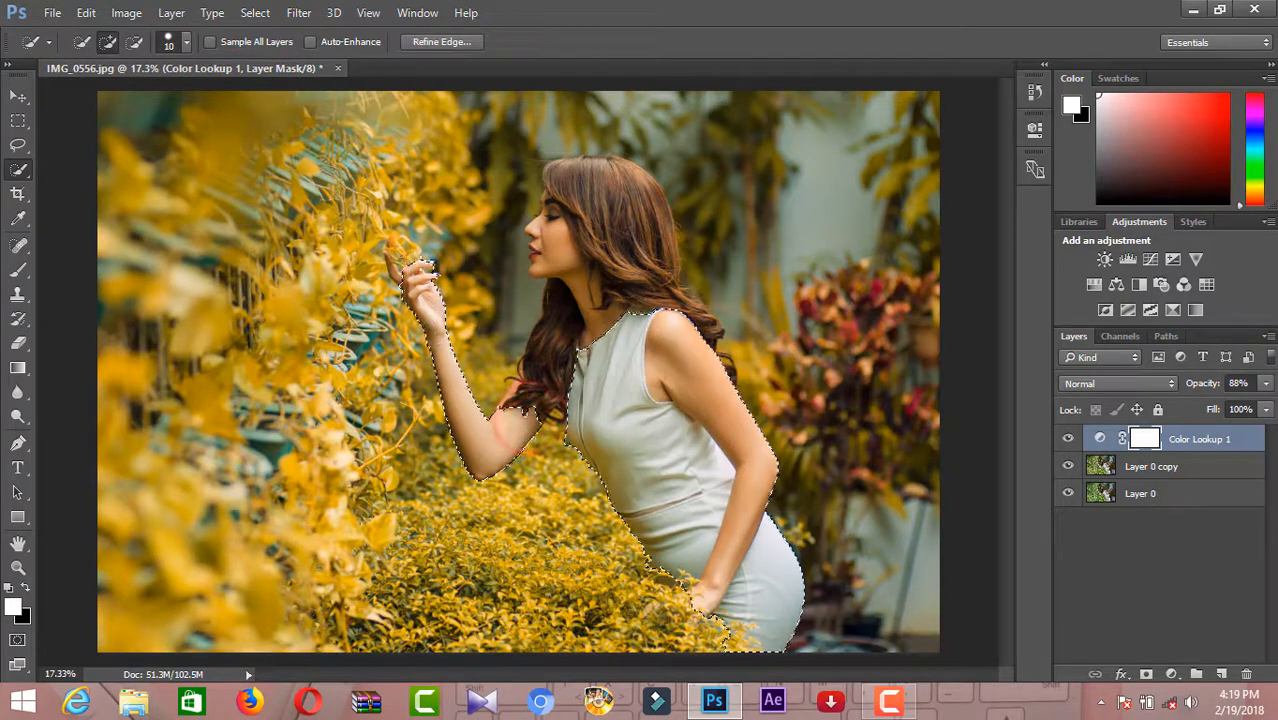
Add the woman's face to the selection, following the nose, lips, chin, eye area and forehead along the profile
left_click_drag(546, 206, 562, 224)
scroll(565, 217, "up", 6)
left_click(414, 237)
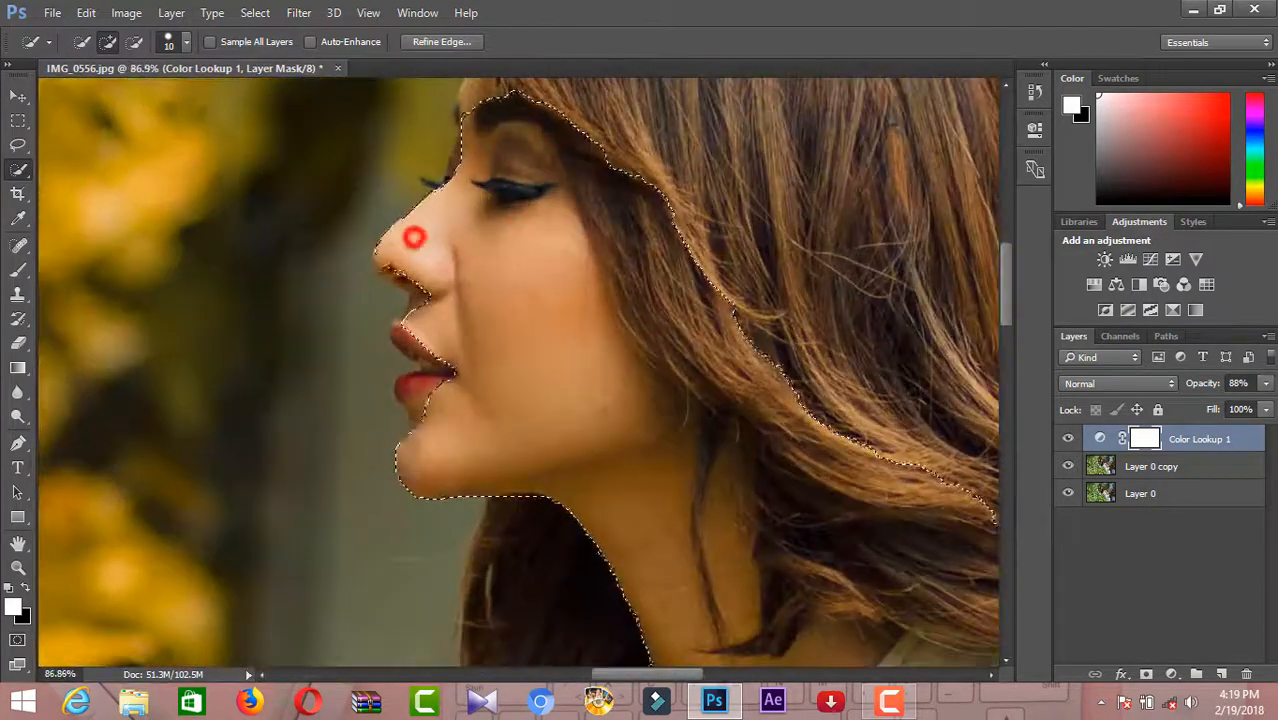
left_click(419, 428)
scroll(417, 422, "up", 2)
left_click(395, 328)
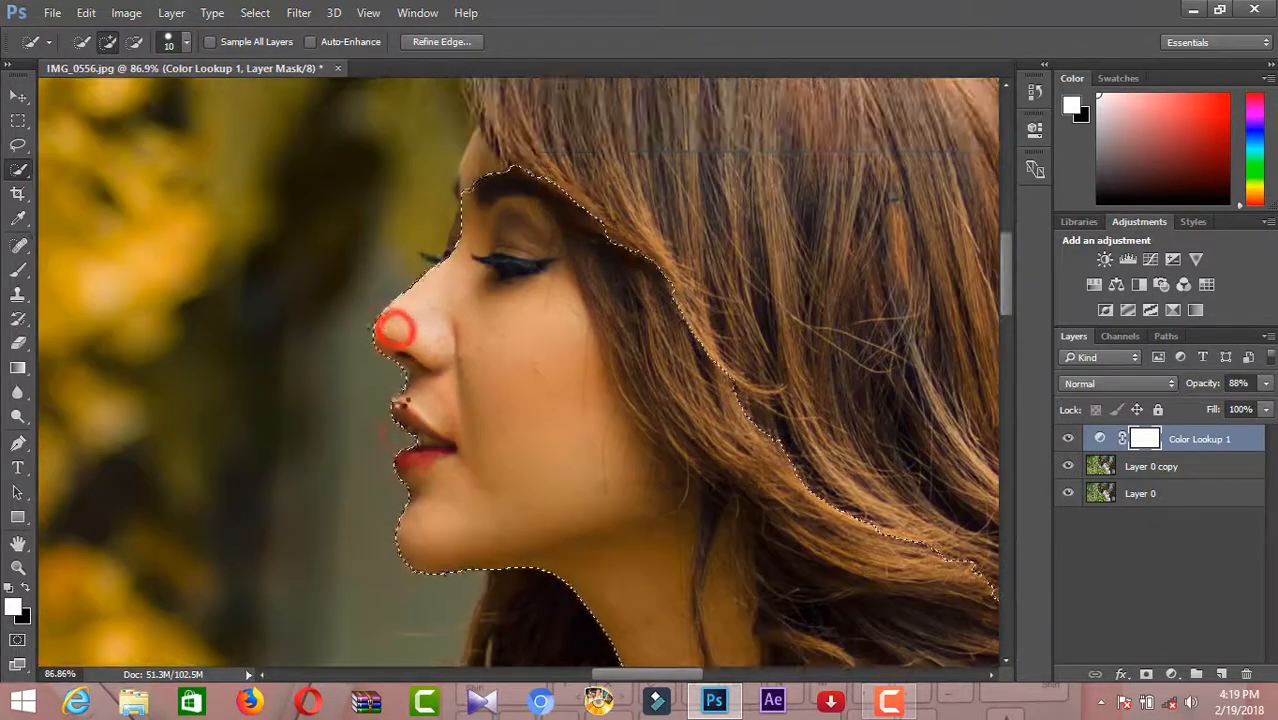
left_click(397, 402)
scroll(400, 400, "up", 2)
left_click(466, 276)
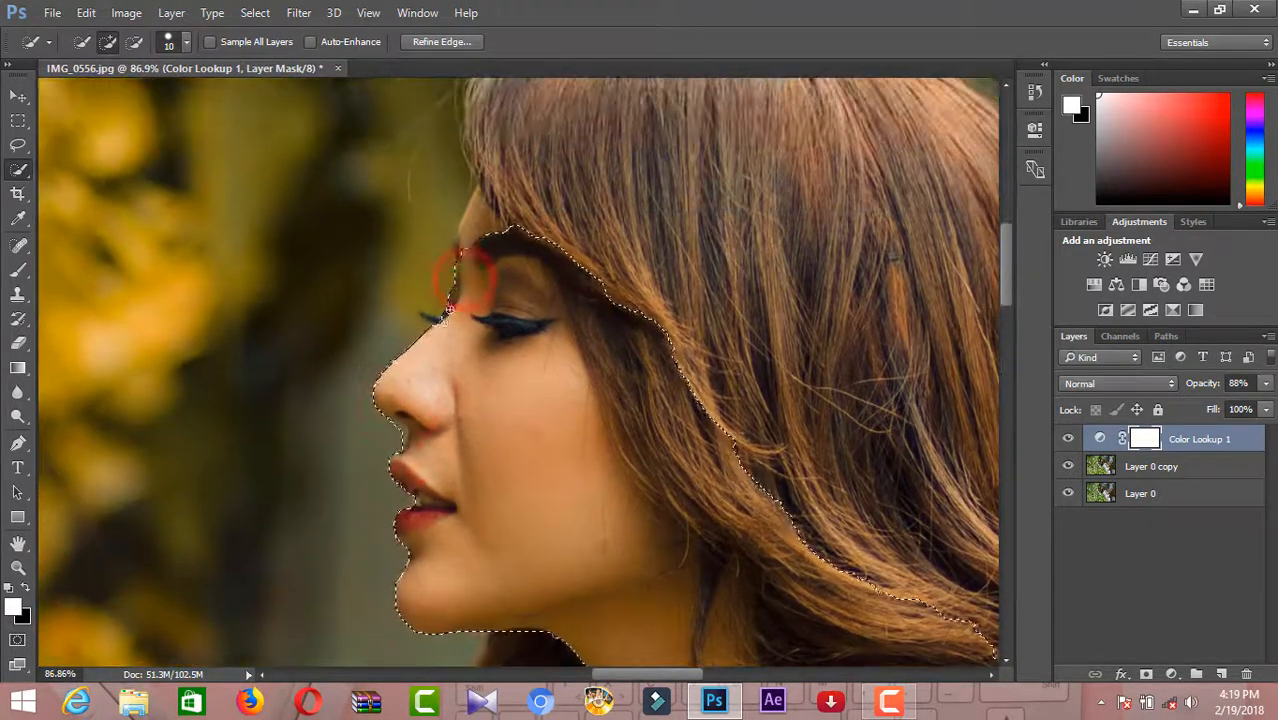
scroll(465, 330, "up", 3)
left_click(488, 353)
Add the woman's hair to the selection, from the crown down to the curls behind her shoulder
scroll(590, 305, "down", 3)
left_click(617, 274)
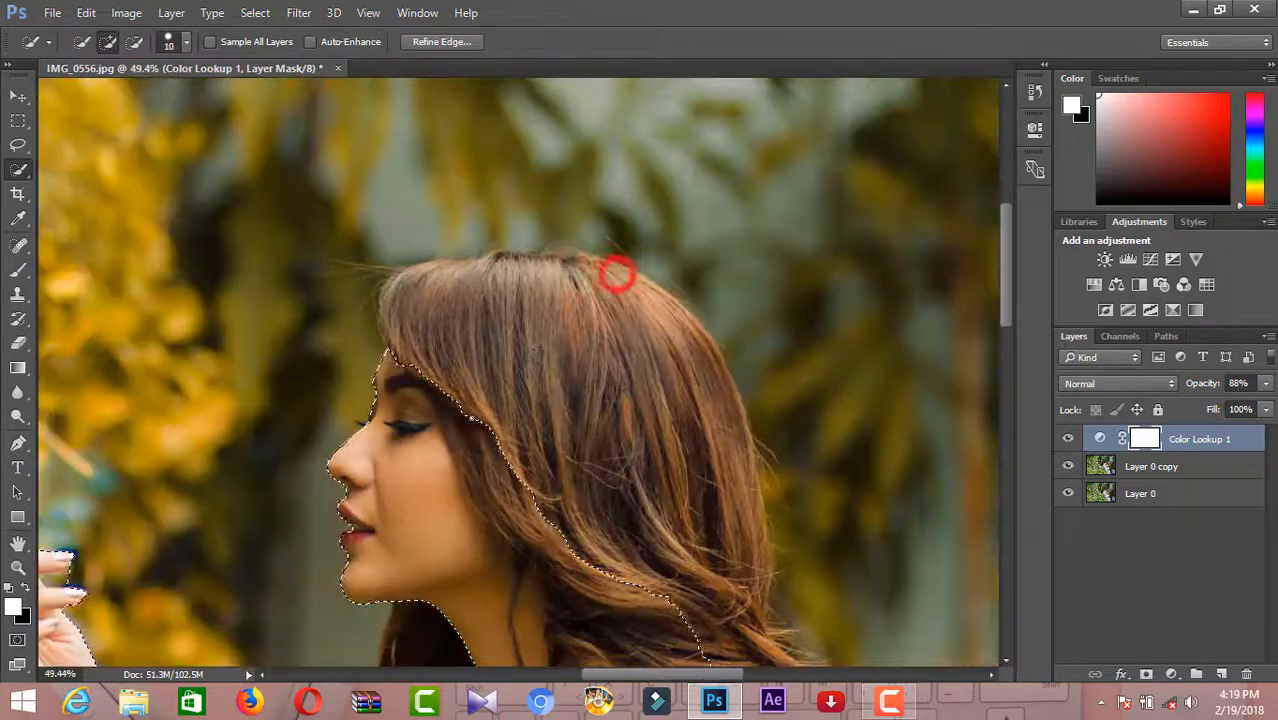
left_click(465, 434)
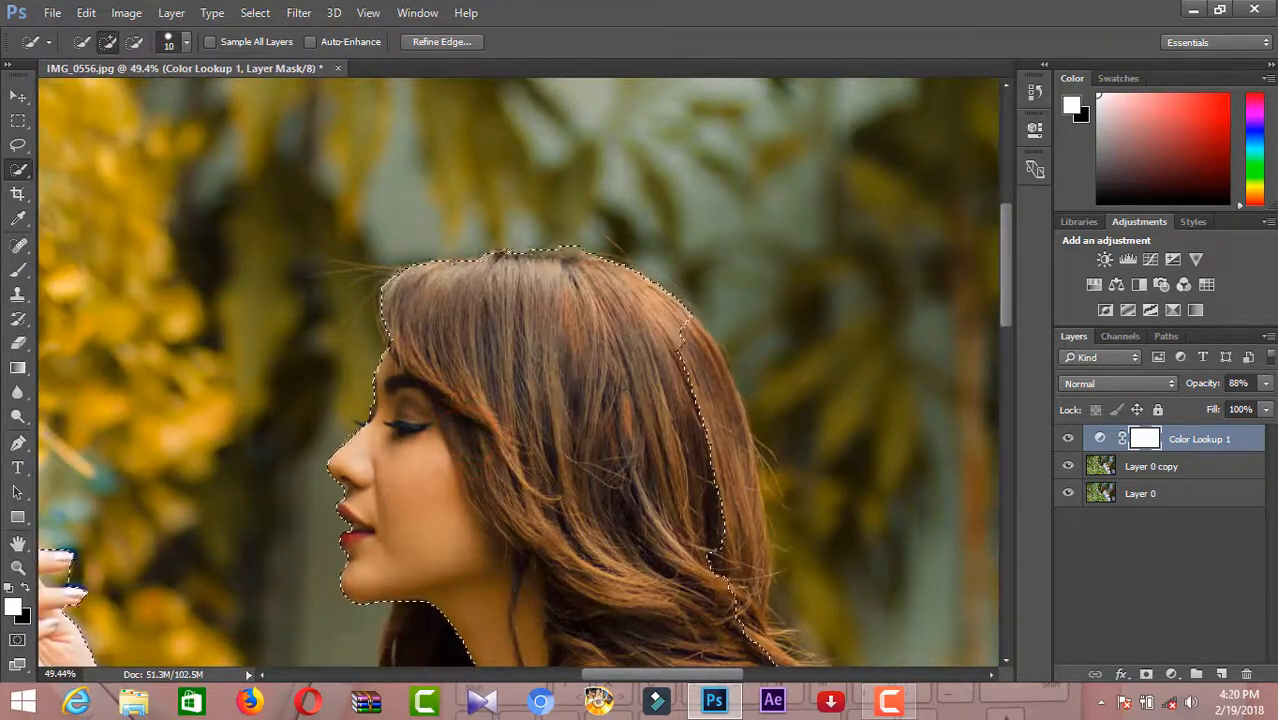
scroll(620, 300, "down", 3)
left_click(684, 172)
scroll(700, 250, "down", 6)
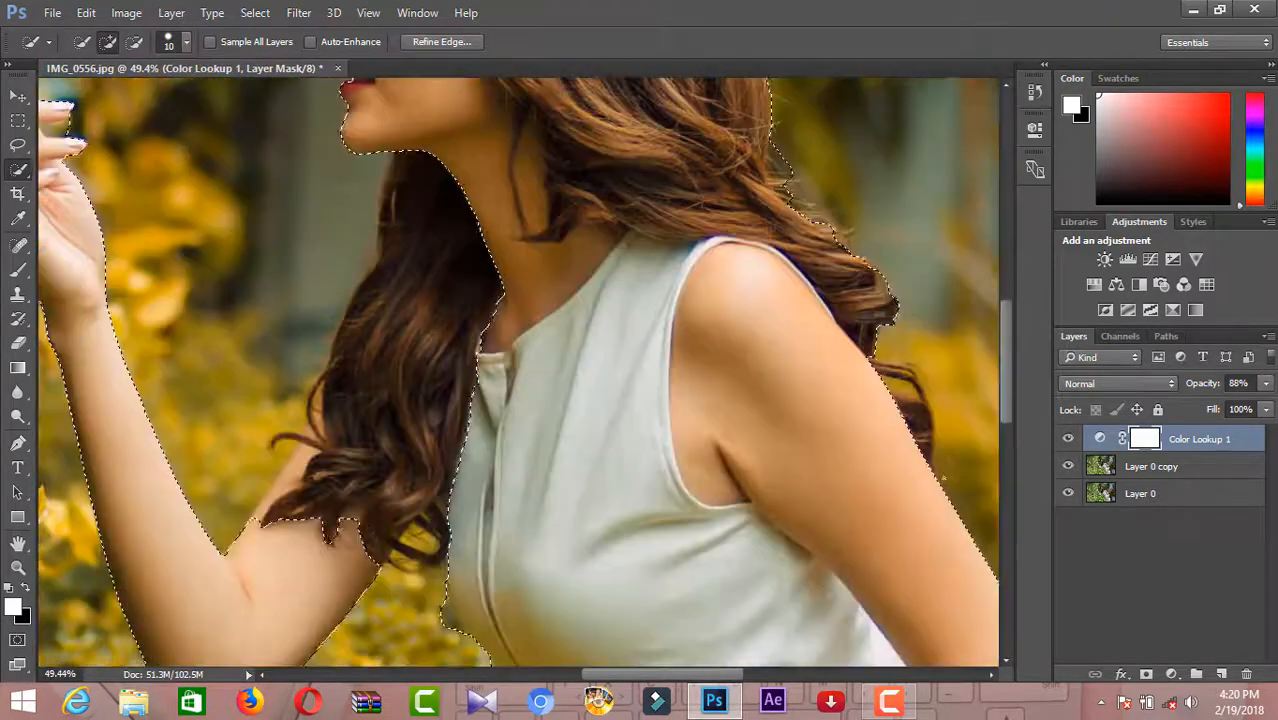
left_click(924, 465)
left_click(919, 383)
Add the front locks of hair and the upper part of the raised arm beside them to the selection
scroll(918, 390, "down", 3)
scroll(588, 462, "up", 4)
left_click(612, 333)
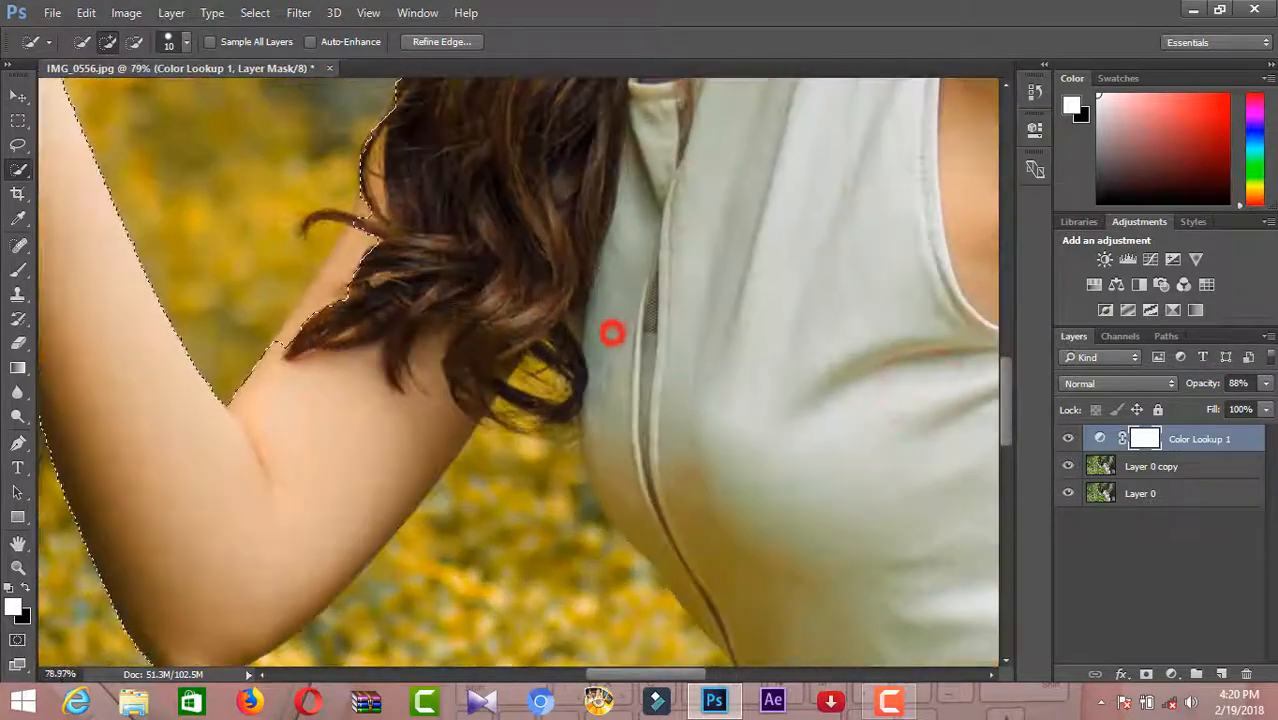
scroll(600, 336, "down", 1)
left_click(391, 377)
scroll(391, 377, "down", 7)
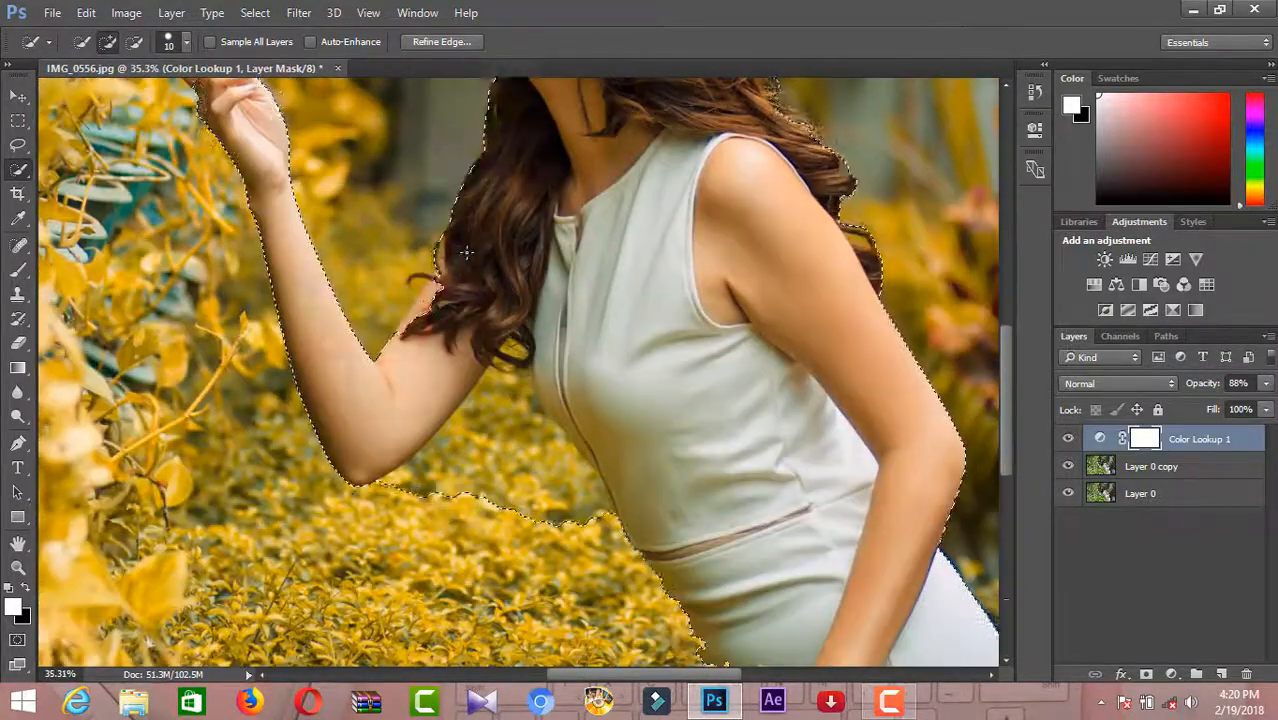
left_click(442, 271)
Subtract the yellow foliage between the raised arm and the dress front from the selection
left_click(135, 41)
left_click(546, 536)
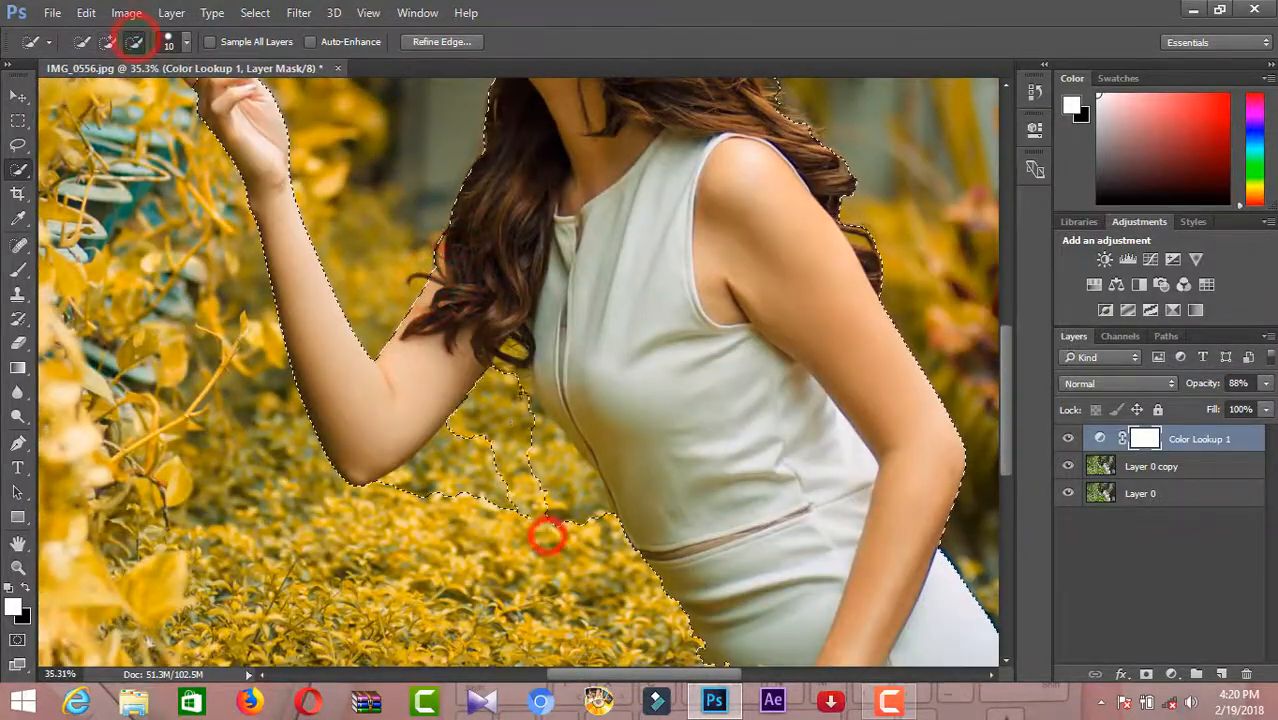
left_click(419, 508)
scroll(572, 463, "up", 10)
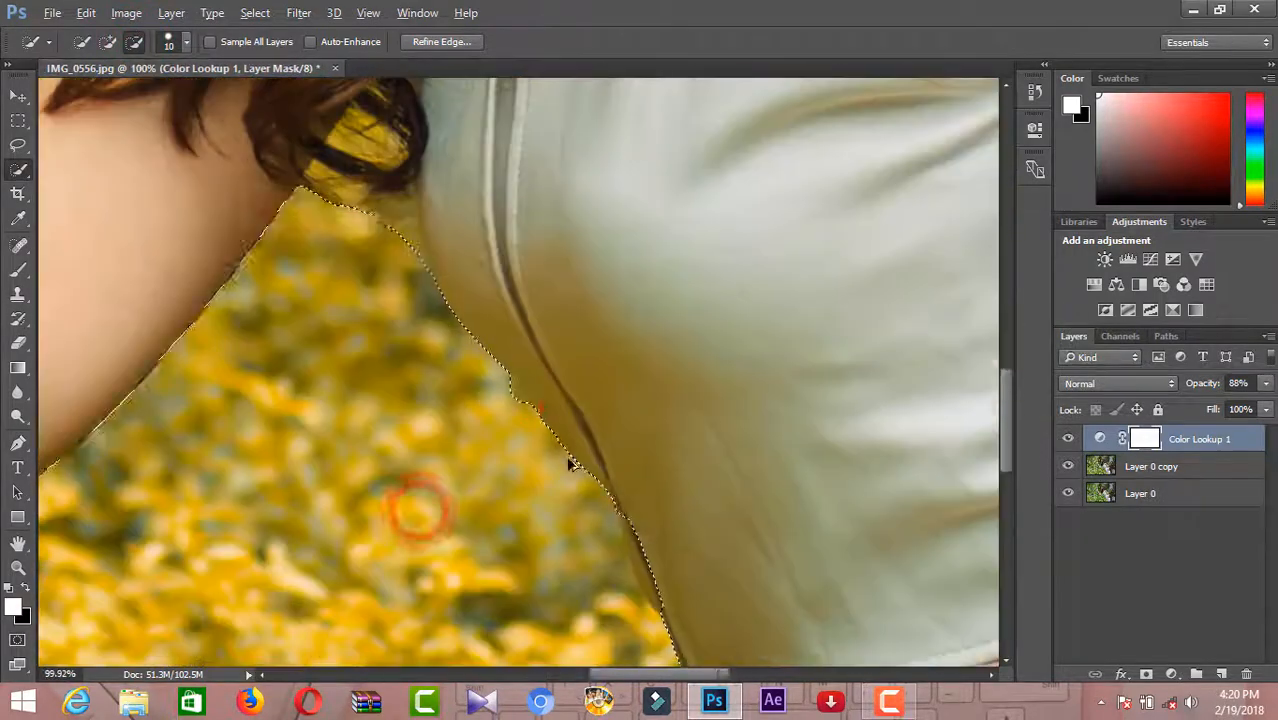
left_click(522, 414)
left_click(419, 268)
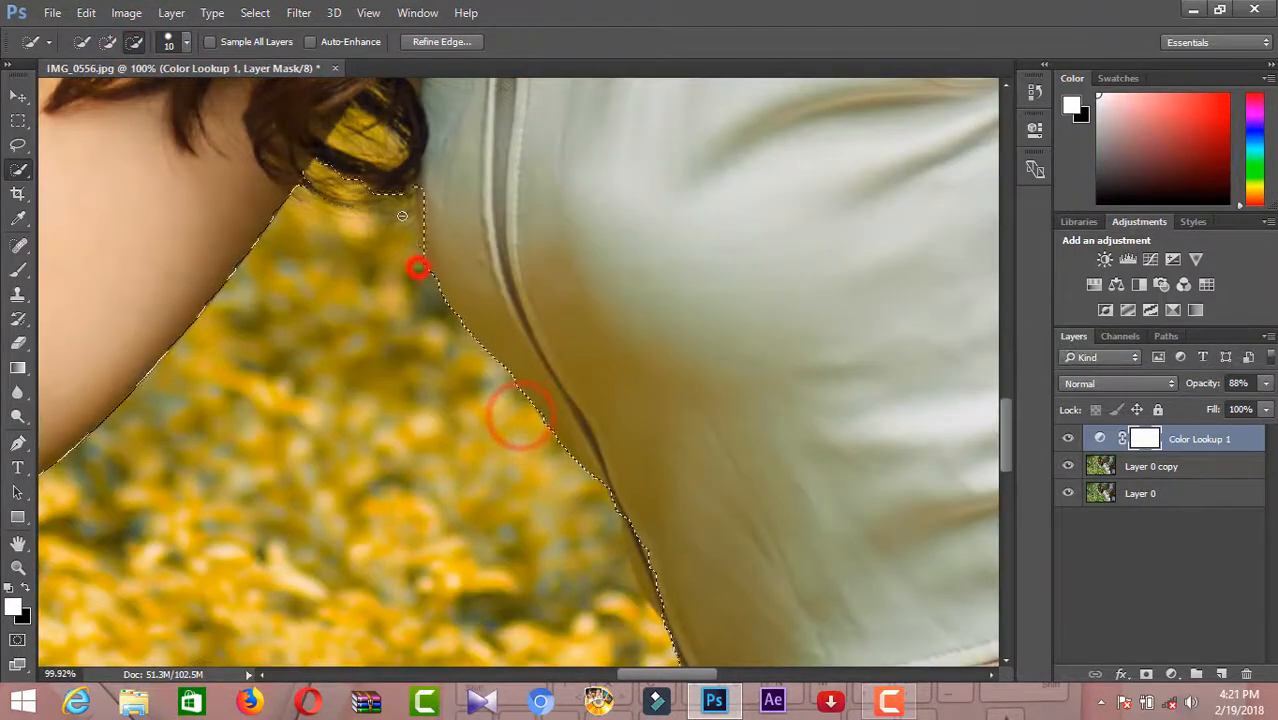
Return to adding to the selection and include the dress edge just below the front hair curl
left_click(108, 41)
left_click(419, 194)
scroll(419, 194, "down", 12)
scroll(657, 536, "up", 6)
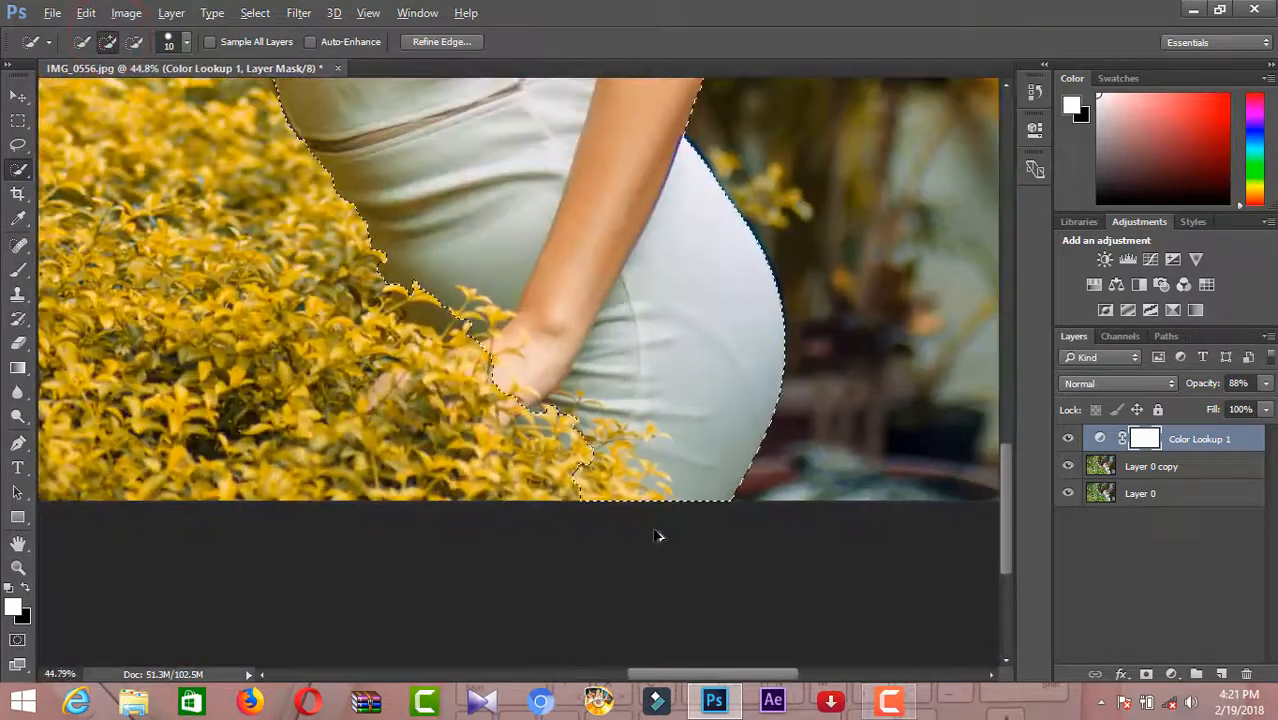
Switch to the Brush tool with black as the foreground color and enlarge the brush to 300
scroll(114, 254, "down", 5)
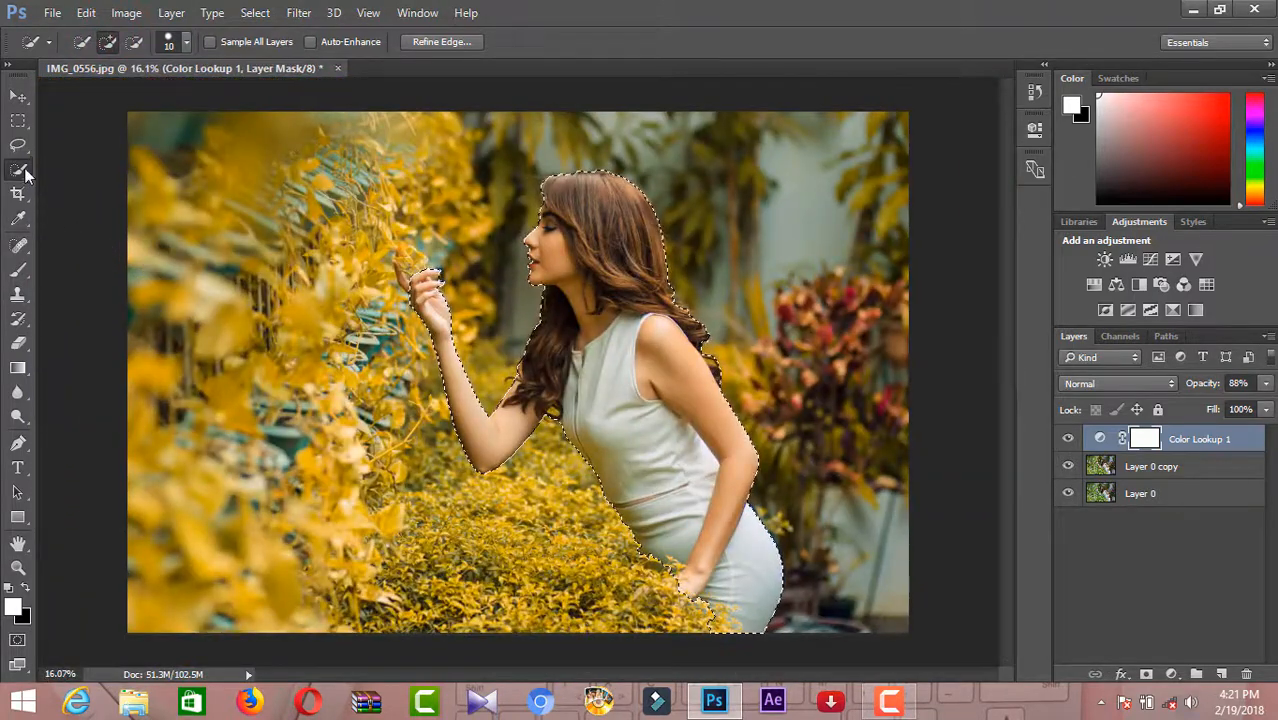
left_click(19, 270)
left_click(98, 264)
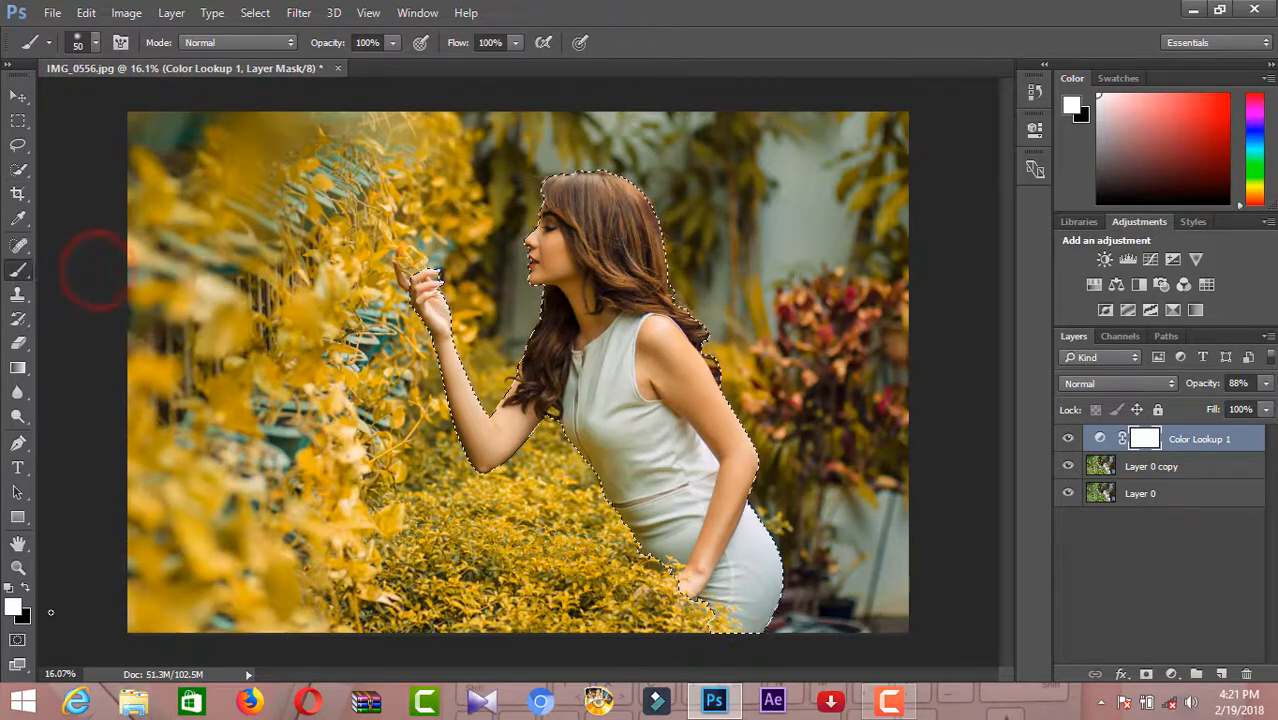
left_click(26, 587)
scroll(713, 331, "up", 5)
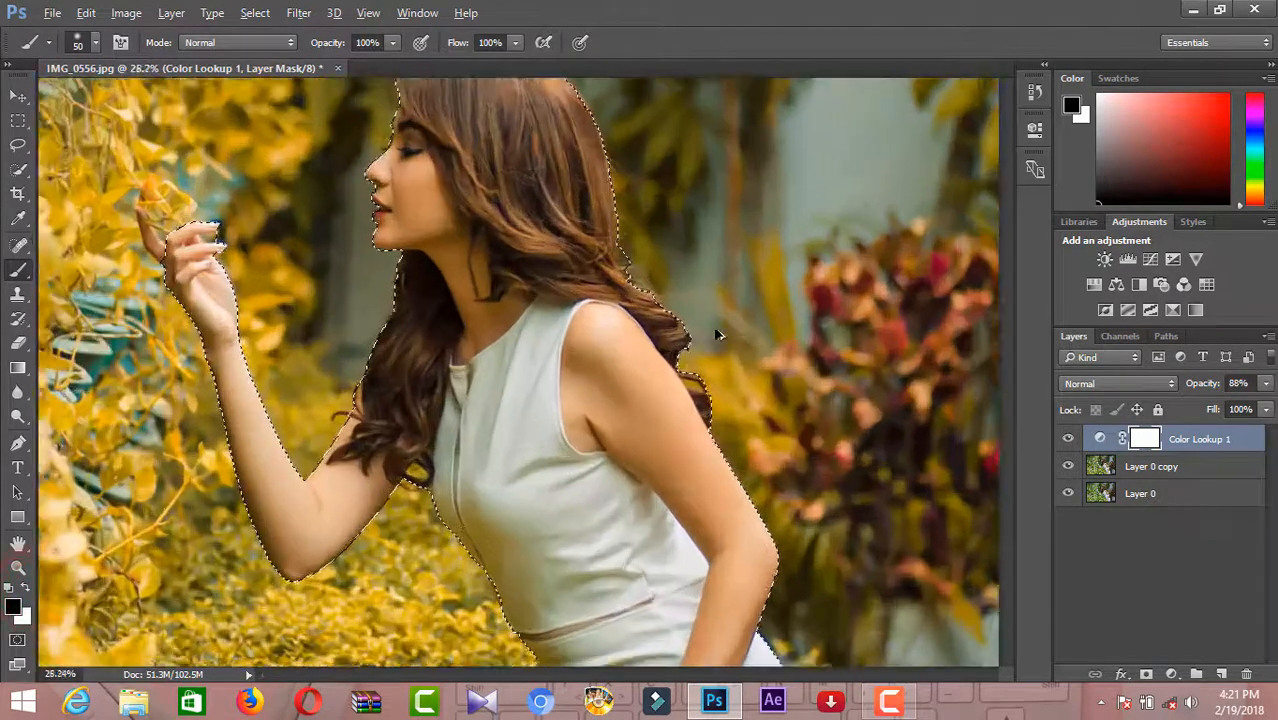
key("bracketright")
key("bracketright")
key("bracketright")
key("bracketright")
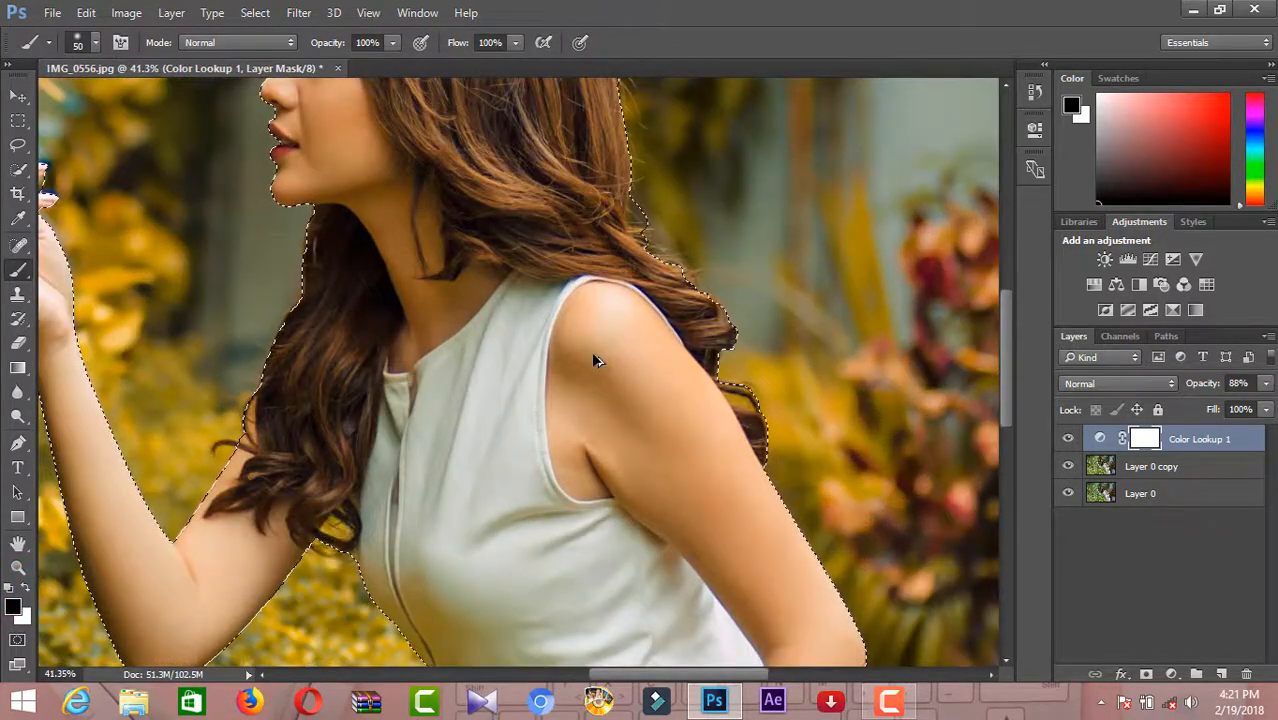
key("bracketright")
key("bracketright")
key("bracketright")
key("bracketright")
key("bracketright")
key("bracketright")
key("bracketright")
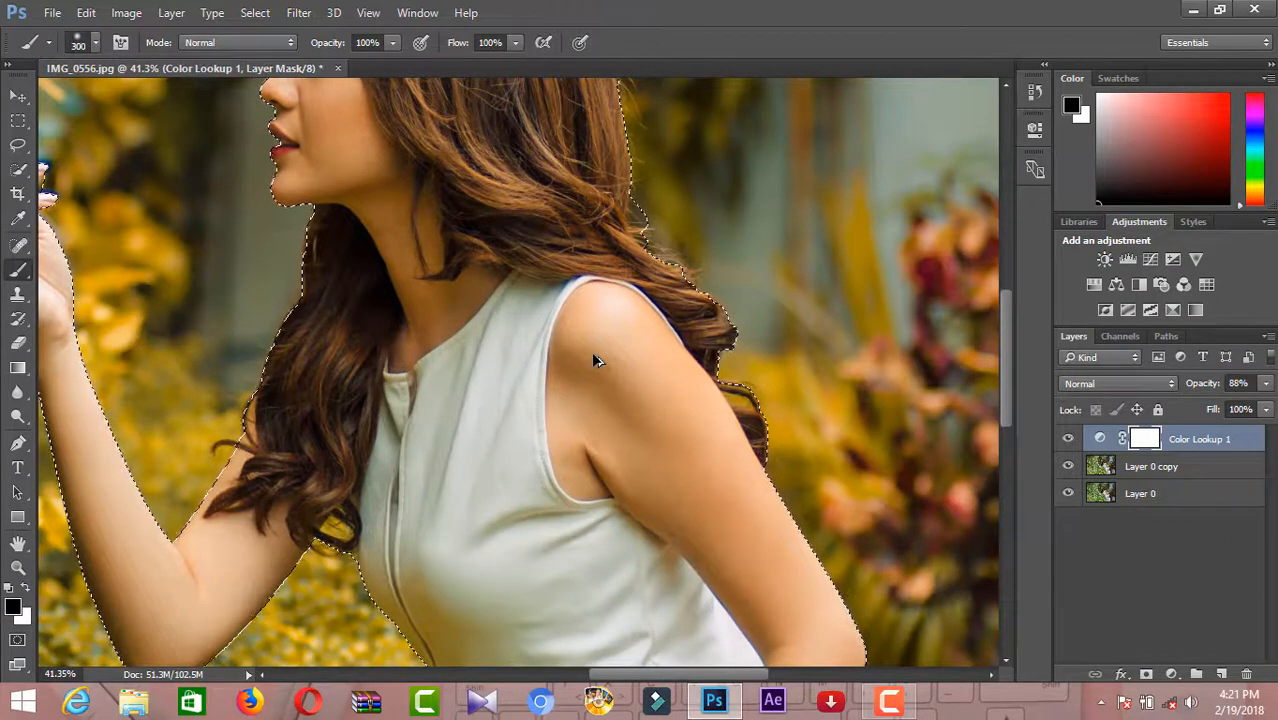
scroll(594, 359, "down", 1)
scroll(594, 359, "down", 1)
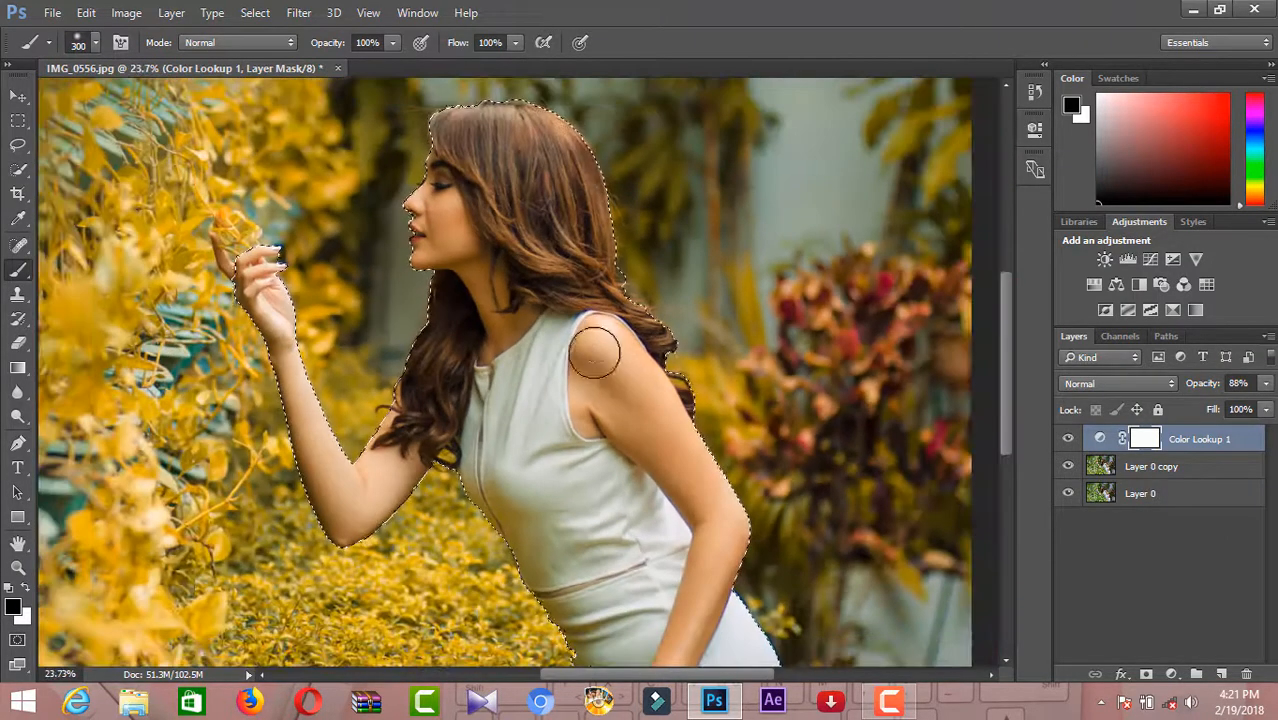
Paint black on the Color Lookup mask over the woman's face, hair, shoulder and raised arm inside the selection
mouse_move(598, 336)
left_mouse_down()
mouse_move(622, 471)
mouse_move(656, 448)
mouse_move(643, 393)
left_mouse_up()
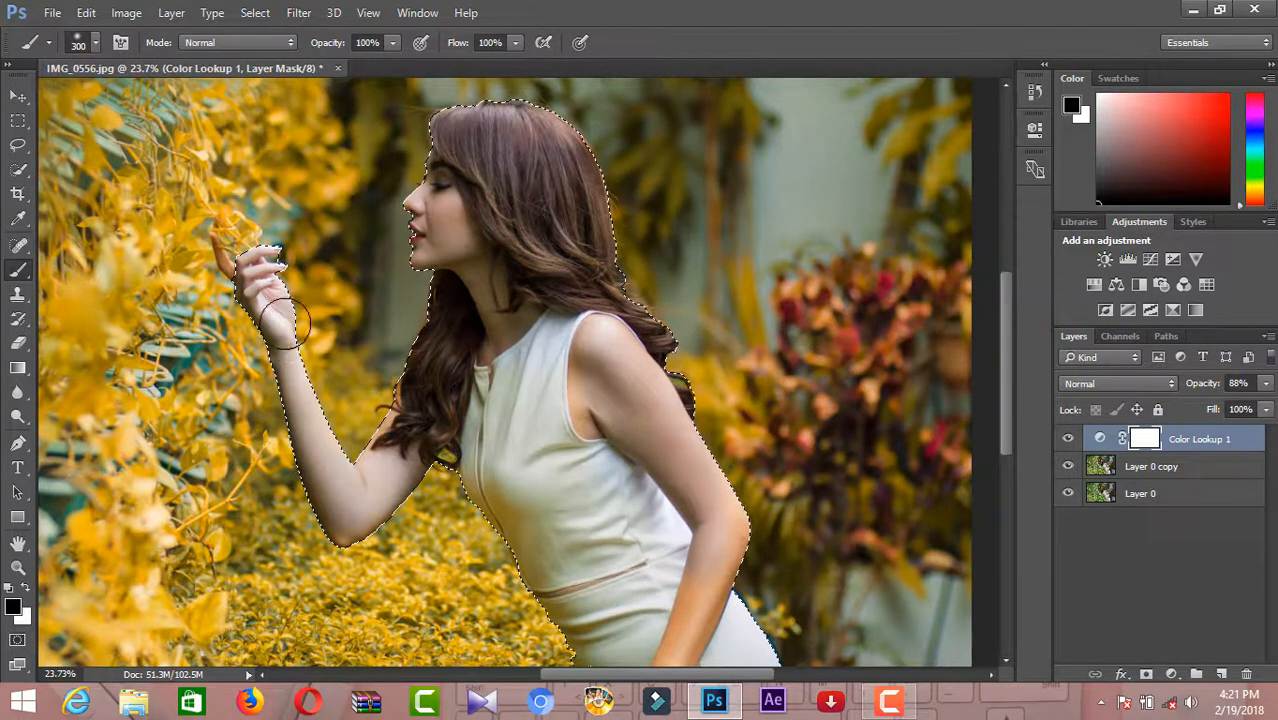
left_click_drag(286, 323, 332, 428)
scroll(334, 428, "down", 4)
mouse_move(398, 264)
left_mouse_down()
mouse_move(352, 346)
mouse_move(342, 271)
mouse_move(392, 185)
left_mouse_up()
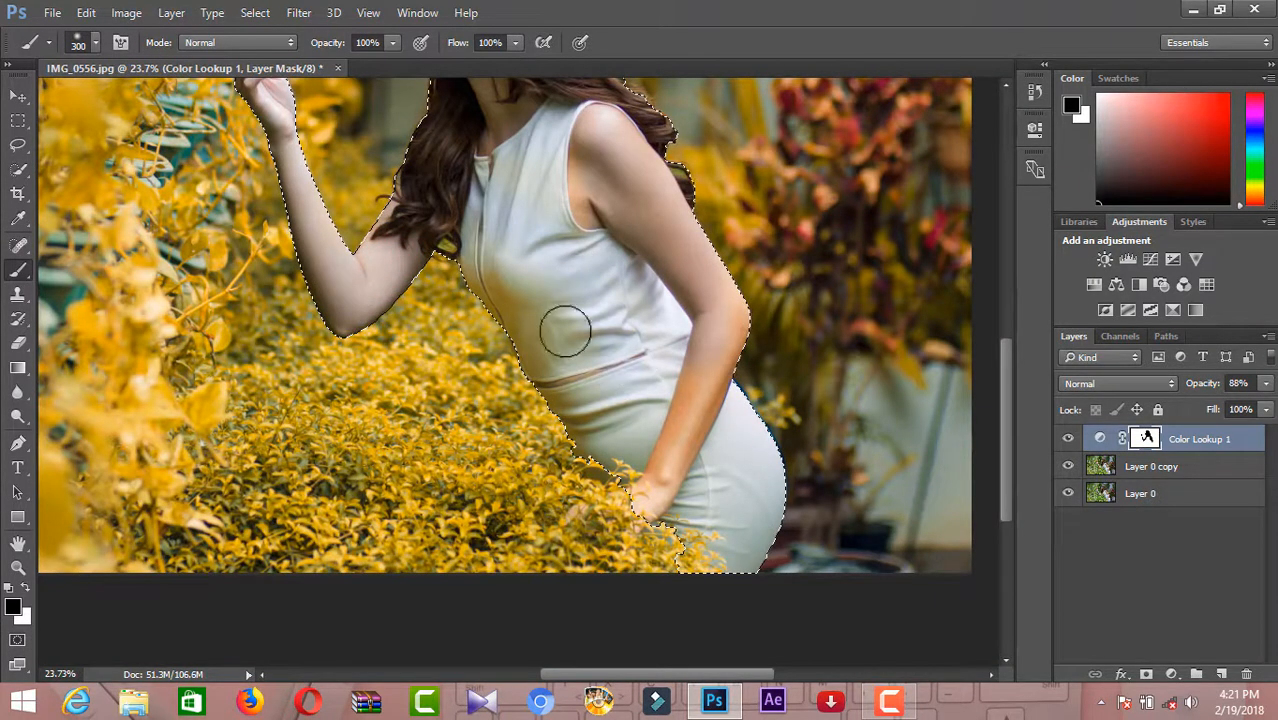
Mask the color lookup off the white dress and the lowered arm by painting them black within the selection
mouse_move(565, 330)
left_mouse_down()
mouse_move(489, 265)
mouse_move(535, 339)
mouse_move(578, 376)
mouse_move(625, 473)
mouse_move(627, 384)
mouse_move(673, 485)
mouse_move(714, 313)
mouse_move(720, 374)
mouse_move(720, 315)
mouse_move(751, 526)
mouse_move(746, 483)
mouse_move(701, 591)
mouse_move(698, 510)
mouse_move(688, 538)
mouse_move(619, 429)
mouse_move(576, 408)
left_mouse_up()
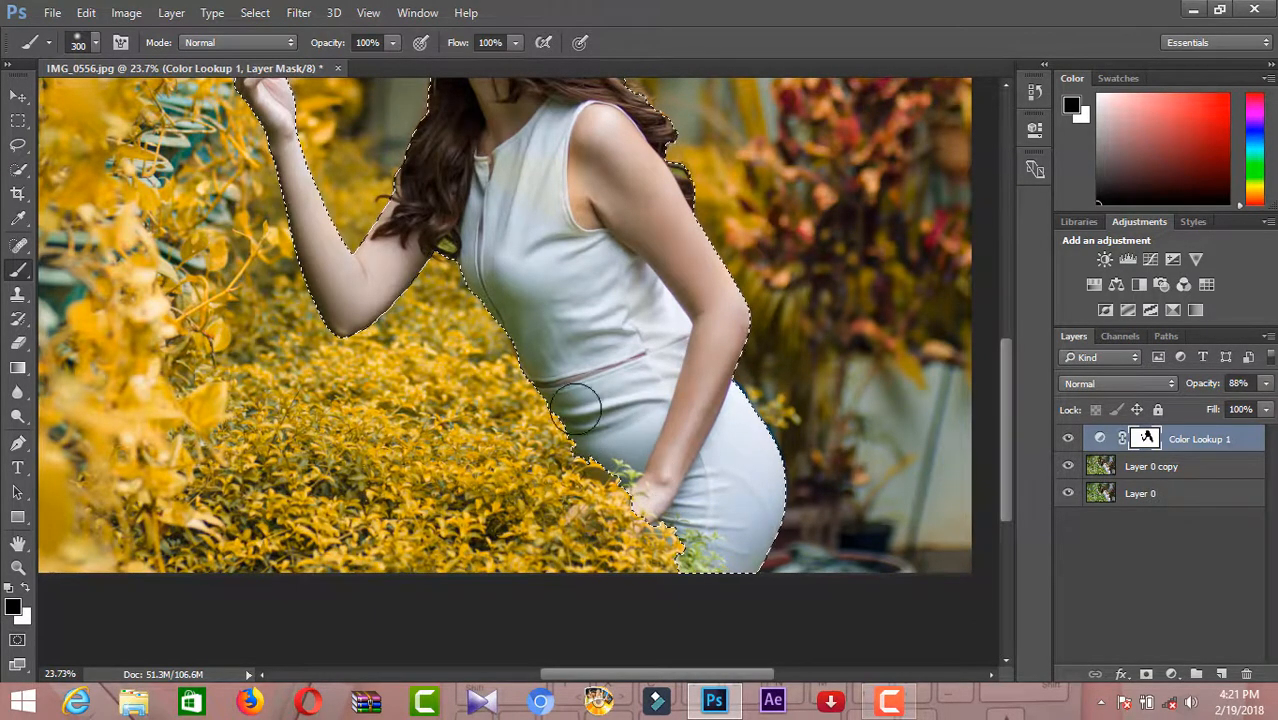
left_click_drag(530, 136, 571, 238)
Touch up the mask in black on the shoulder and beside the front hair, and deselect the woman
scroll(585, 277, "up", 3)
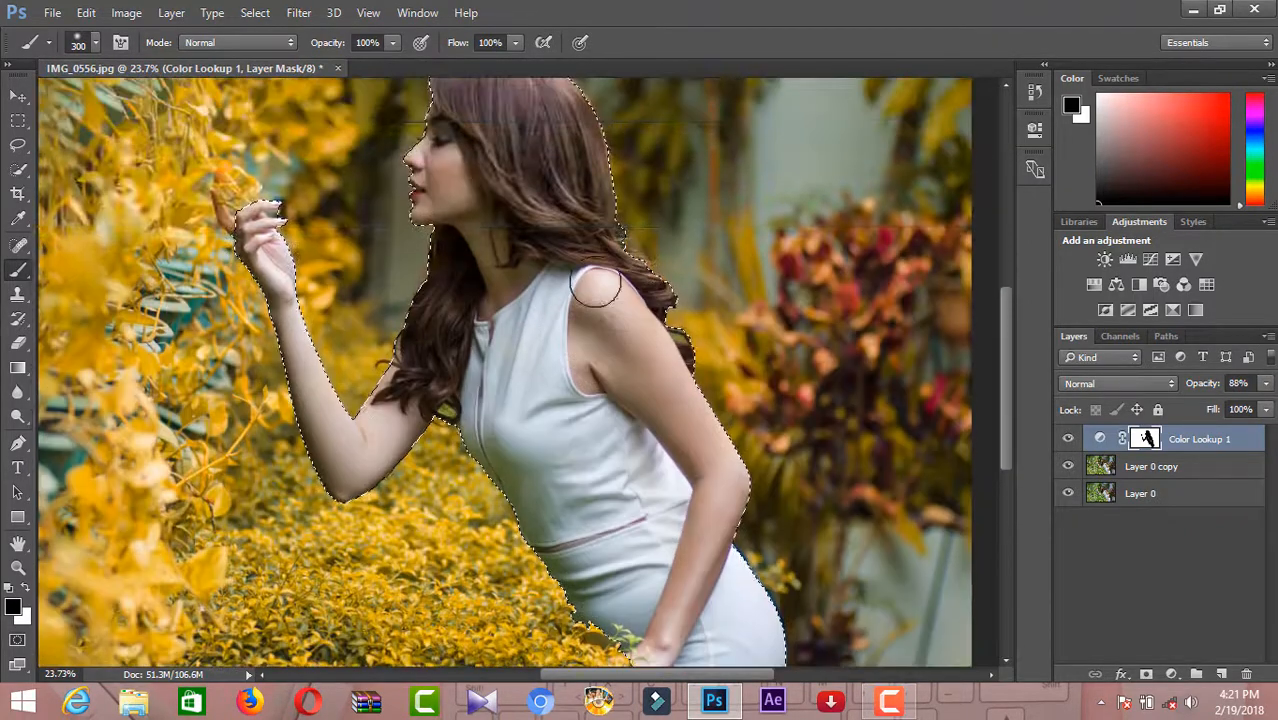
mouse_move(626, 307)
left_mouse_down()
mouse_move(612, 283)
mouse_move(622, 305)
mouse_move(602, 290)
left_mouse_up()
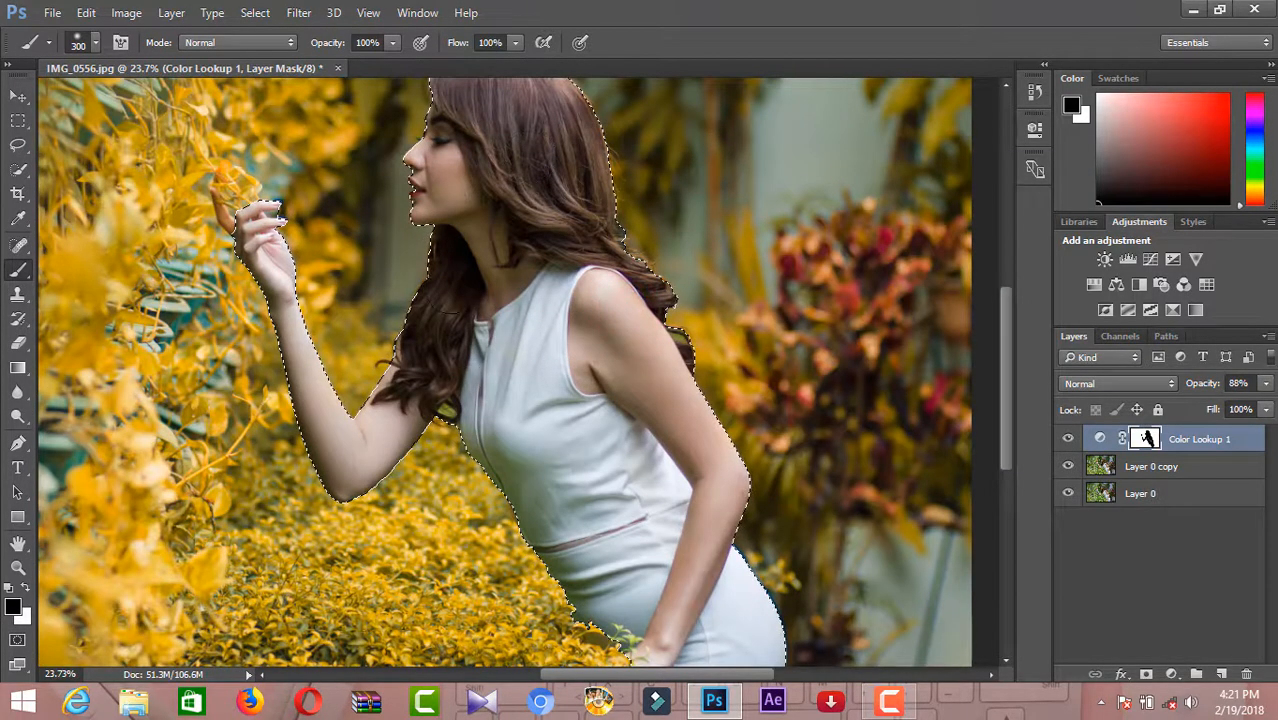
left_click_drag(386, 428, 354, 408)
key("ctrl+d")
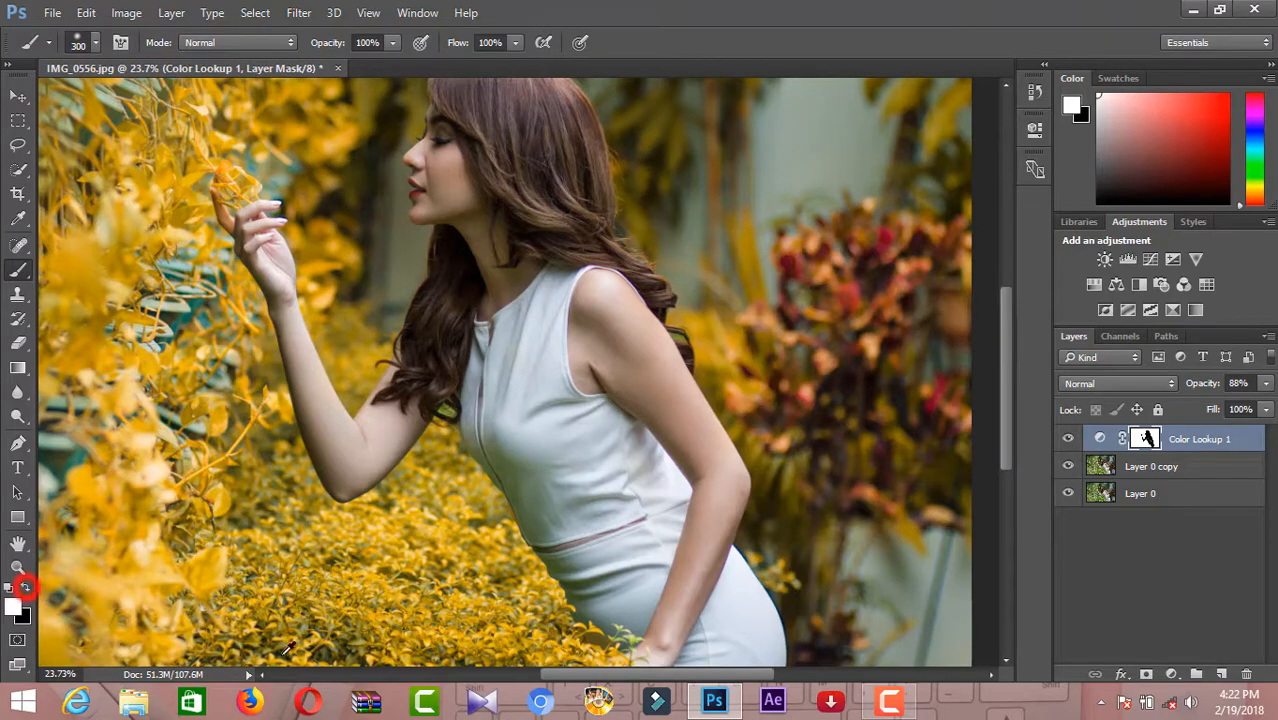
Paint white on the mask with a small brush, down to size 35, over the green leaves in front of the lowered hand
scroll(805, 580, "up", 4)
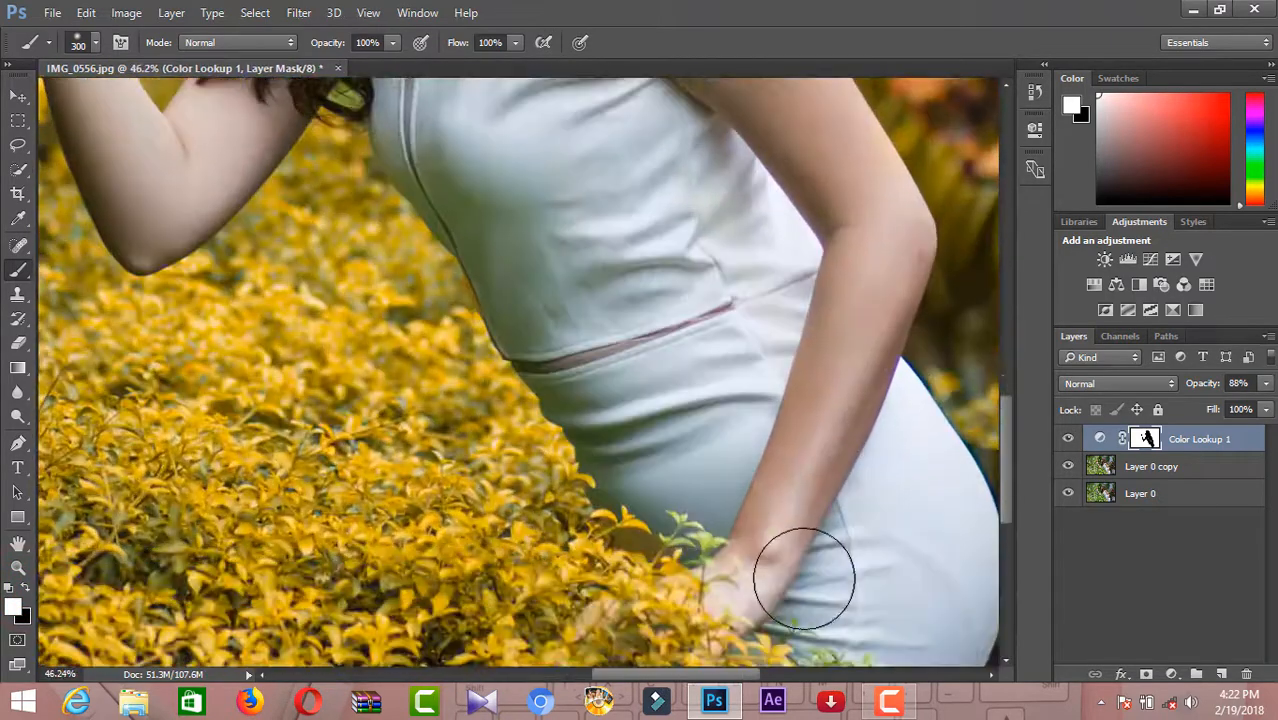
scroll(770, 535, "up", 1)
scroll(722, 477, "up", 3)
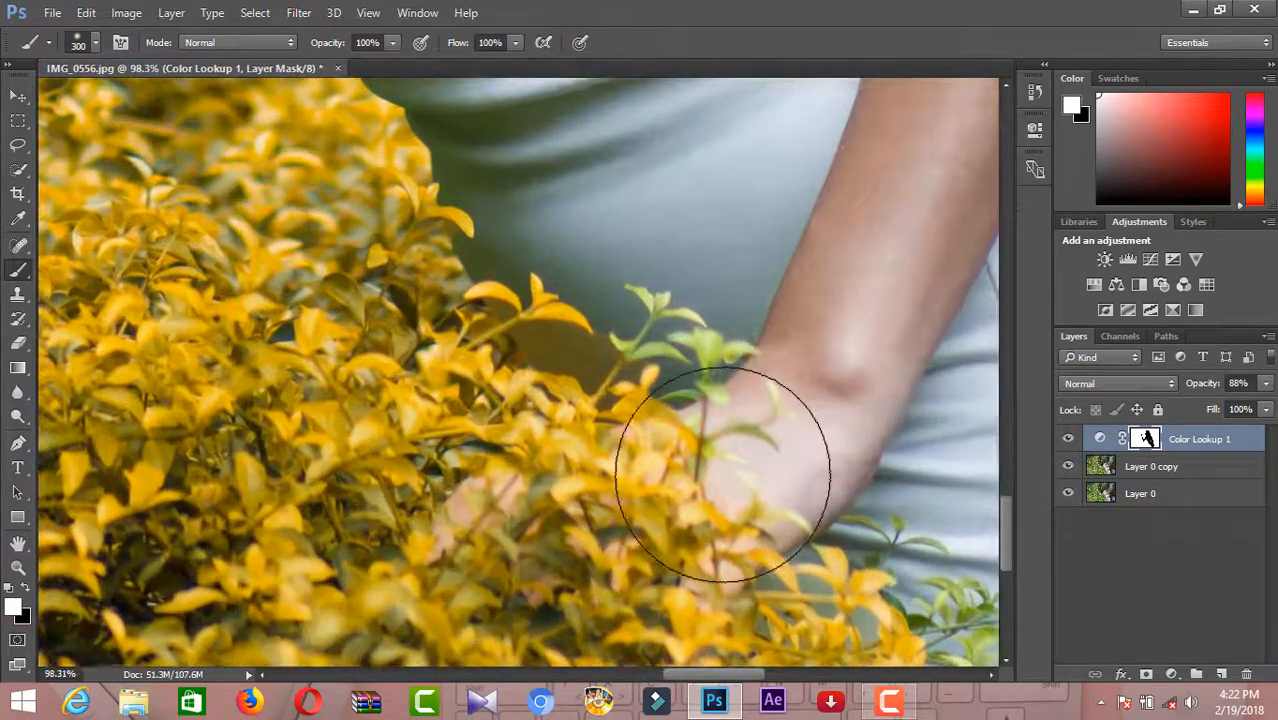
scroll(722, 474, "down", 2)
key("bracketleft")
key("bracketleft")
key("bracketleft")
key("bracketleft")
key("bracketleft")
key("bracketleft")
key("bracketleft")
key("bracketleft")
key("bracketleft")
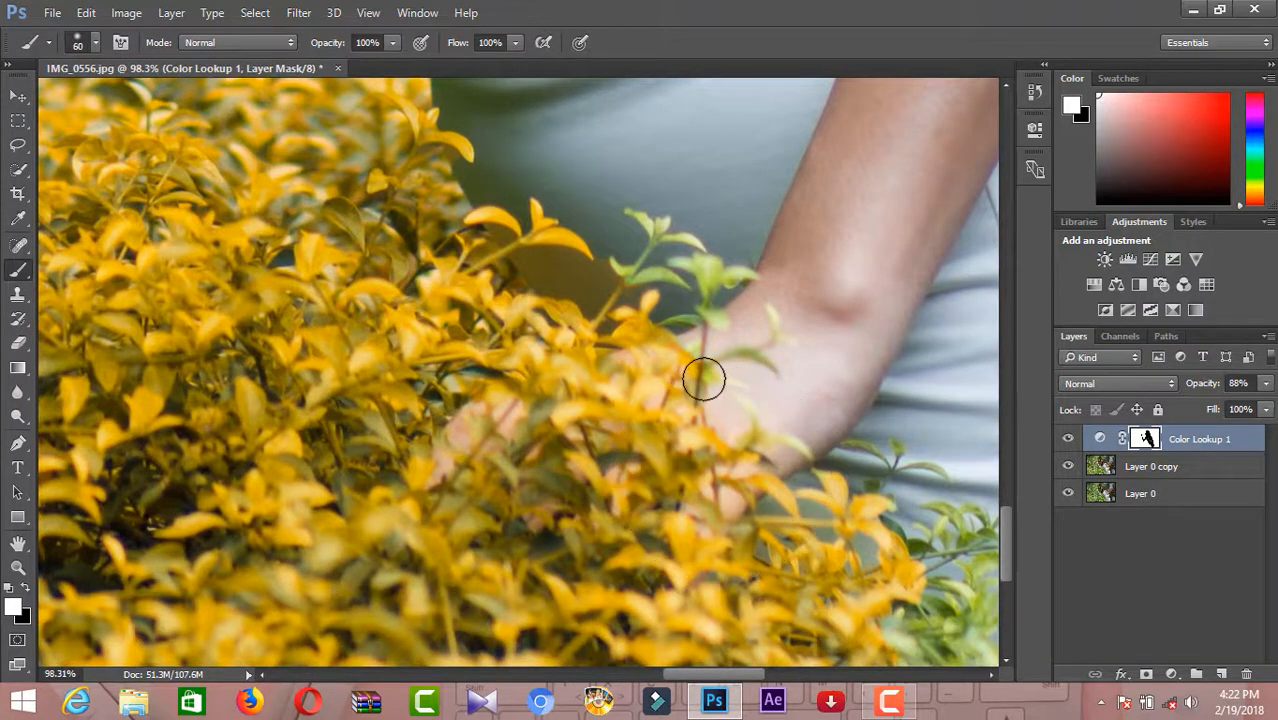
left_click_drag(703, 331, 694, 272)
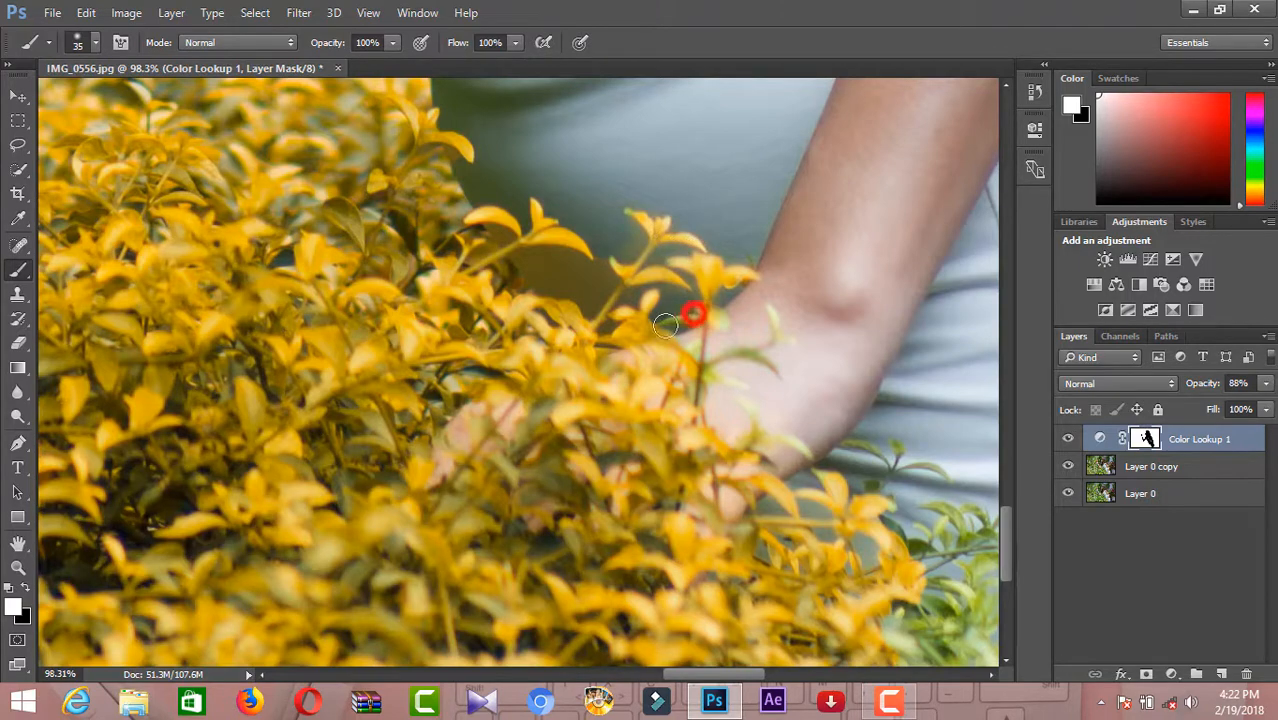
left_click_drag(666, 326, 660, 332)
left_click_drag(719, 362, 774, 368)
left_click_drag(770, 337, 769, 314)
Restore the yellow grade on the leaves overlapping the lower dress by painting them white on the mask
scroll(777, 404, "down", 1)
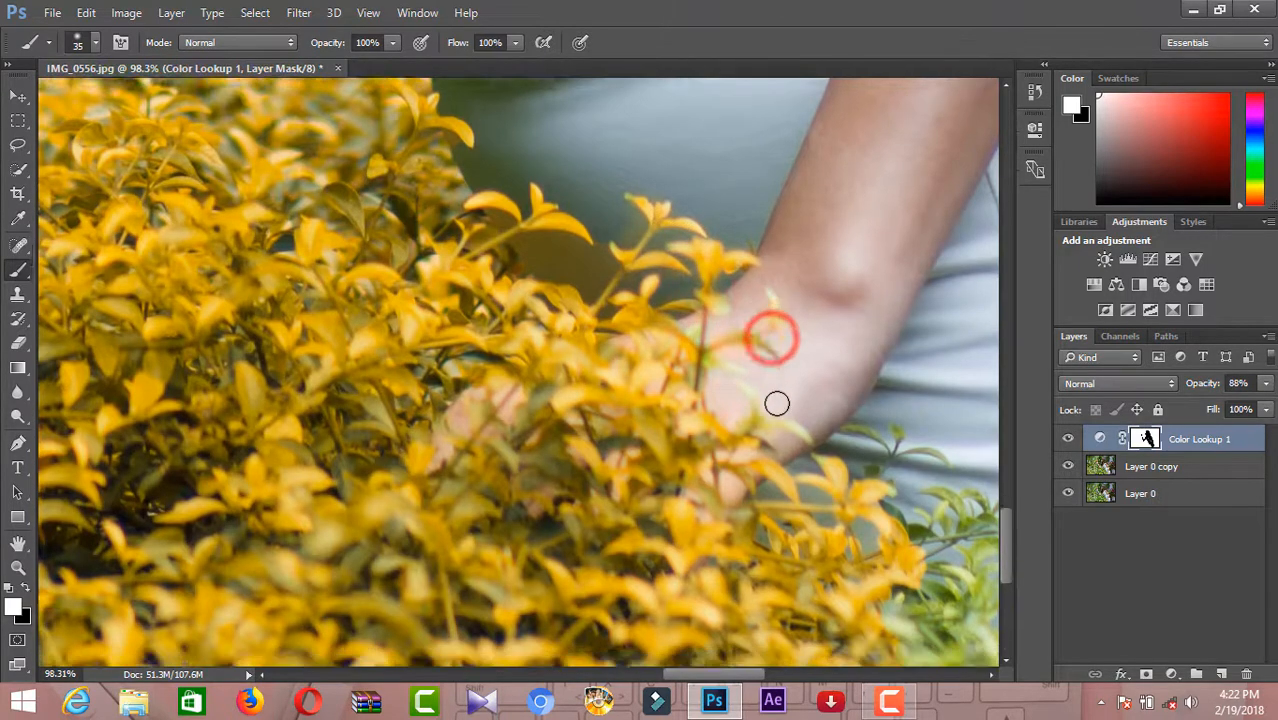
scroll(800, 390, "down", 2)
mouse_move(866, 313)
left_mouse_down()
mouse_move(850, 300)
mouse_move(893, 305)
left_mouse_up()
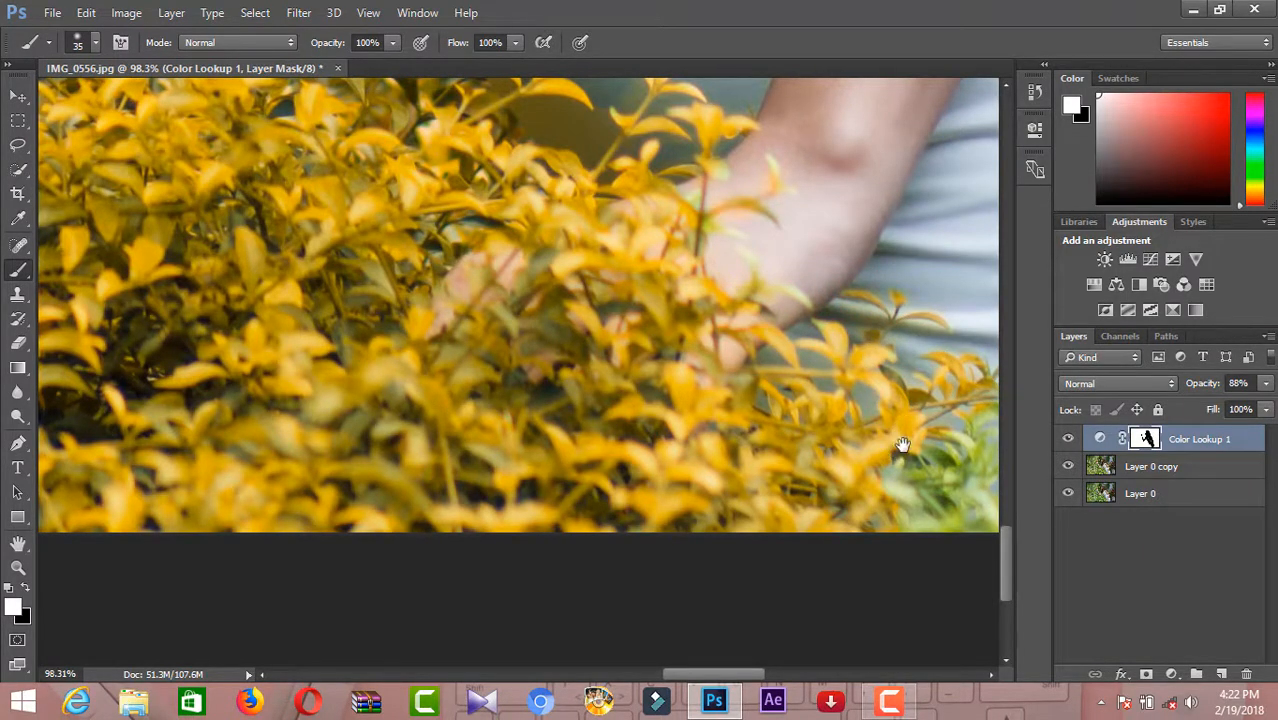
mouse_move(902, 444)
left_mouse_down()
mouse_move(507, 329)
mouse_move(575, 315)
mouse_move(645, 262)
mouse_move(673, 265)
left_mouse_up()
mouse_move(590, 262)
left_mouse_down()
mouse_move(576, 337)
mouse_move(525, 379)
mouse_move(571, 410)
left_mouse_up()
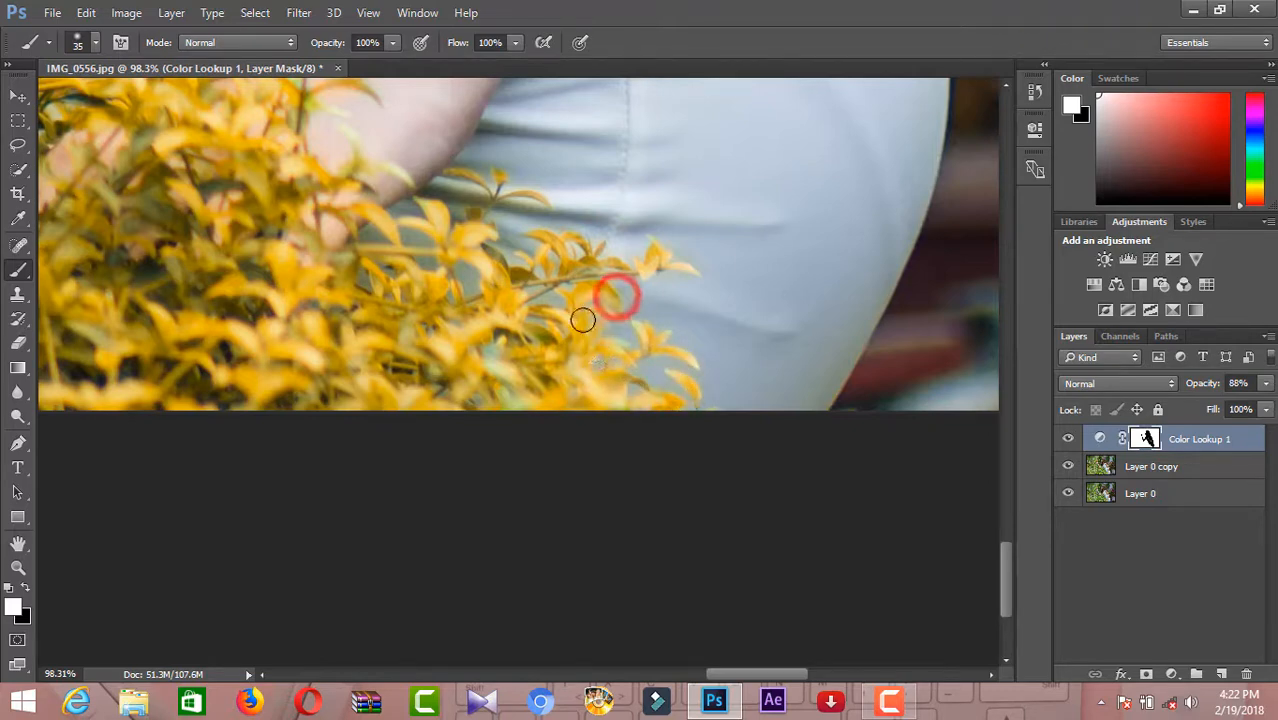
left_click(533, 261)
scroll(503, 302, "down", 5)
scroll(502, 290, "down", 4)
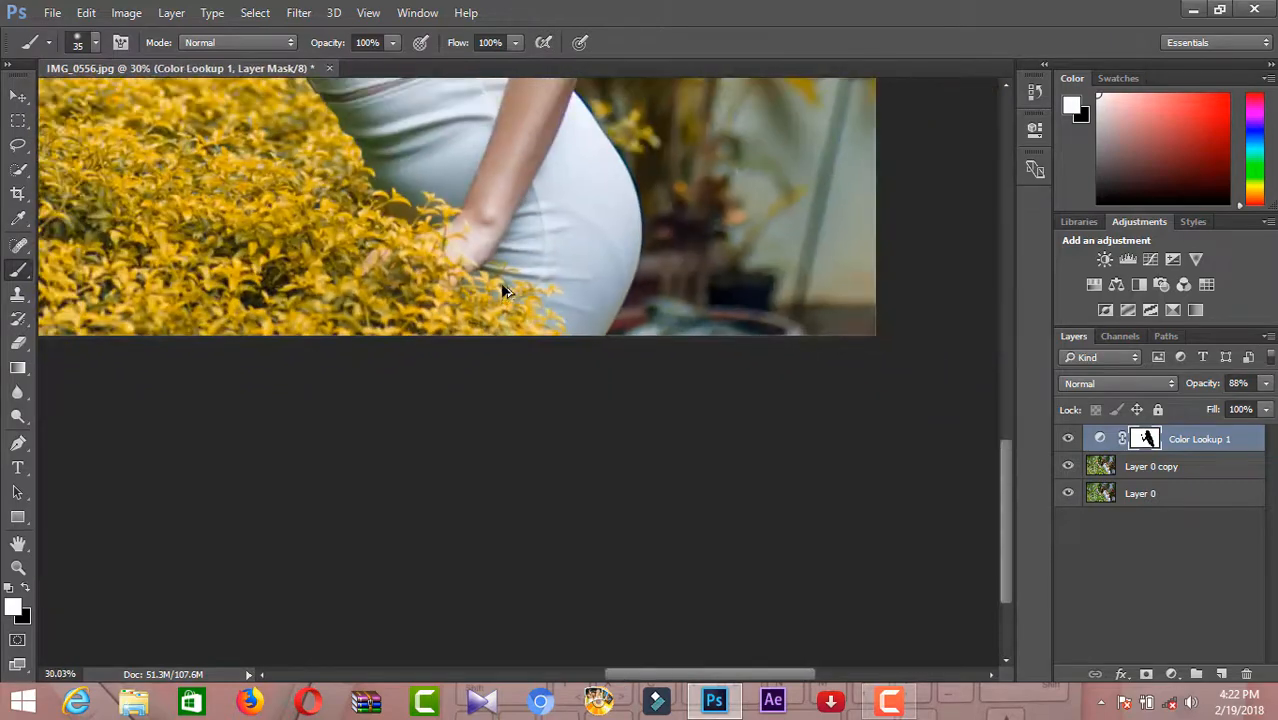
Paint white on the mask around the raised hand's fingertips with the brush at size 25
scroll(390, 280, "up", 4)
scroll(390, 280, "up", 5)
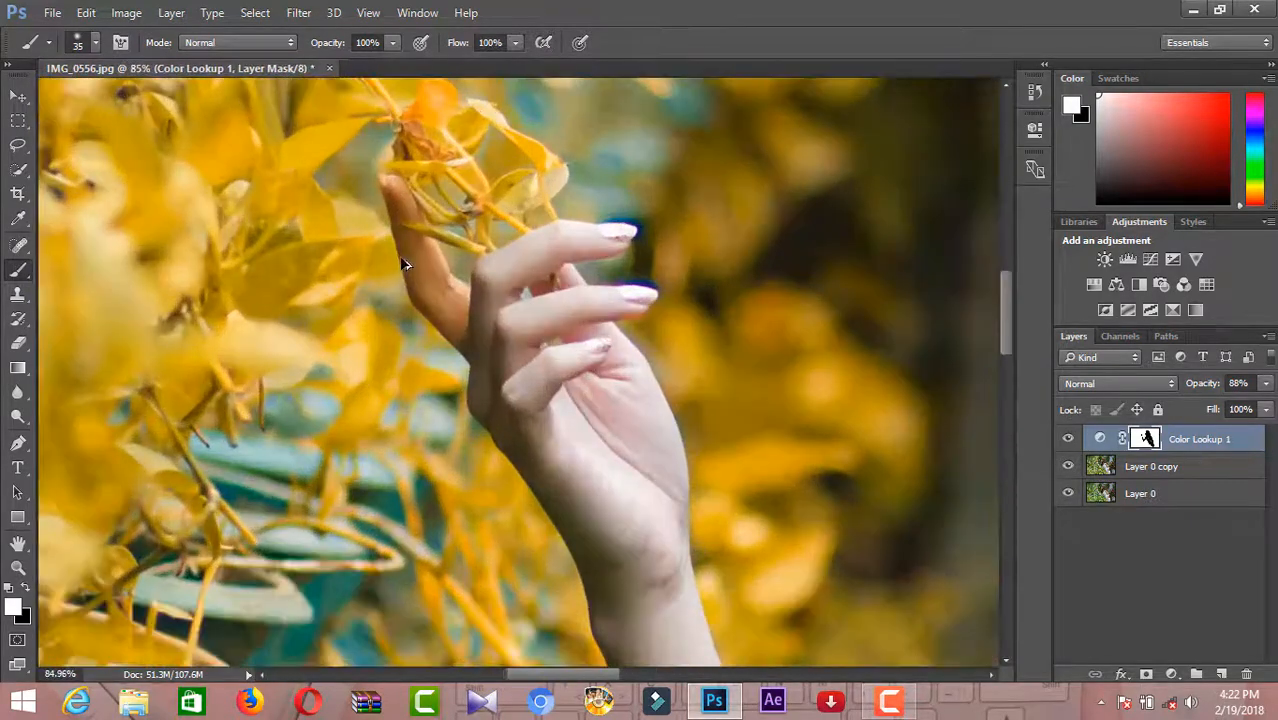
scroll(641, 281, "up", 1)
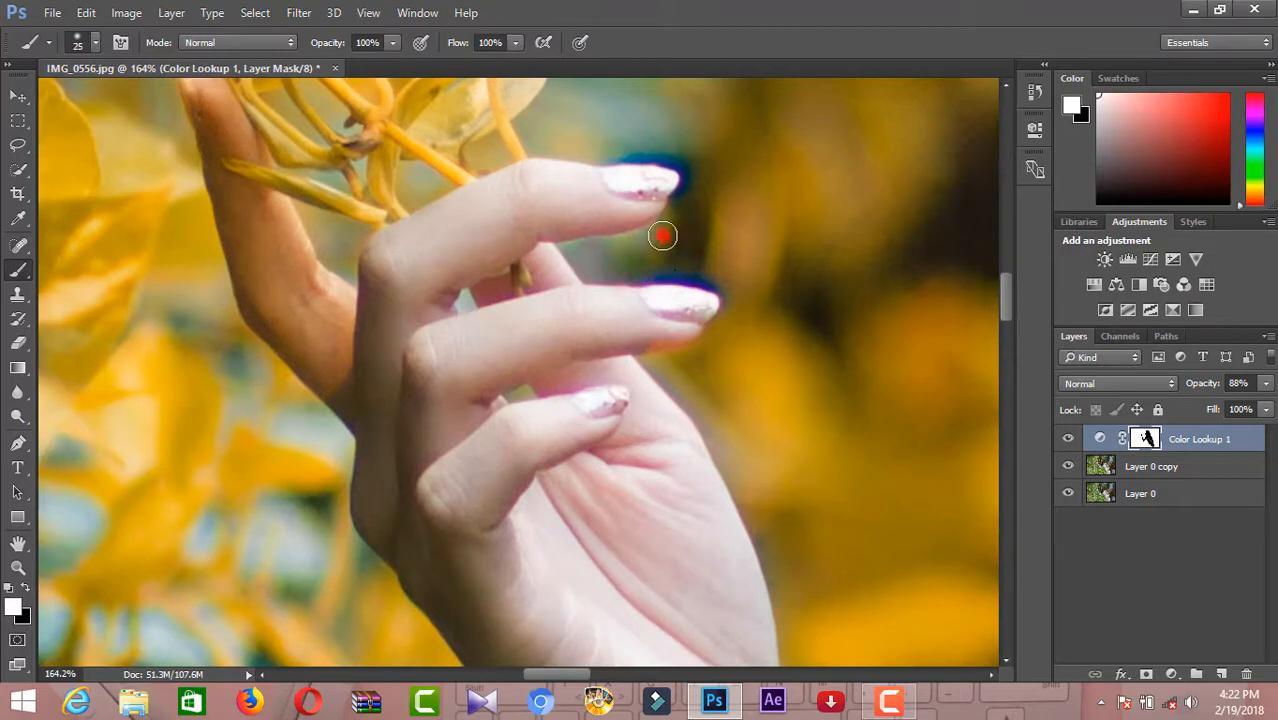
left_click(662, 236)
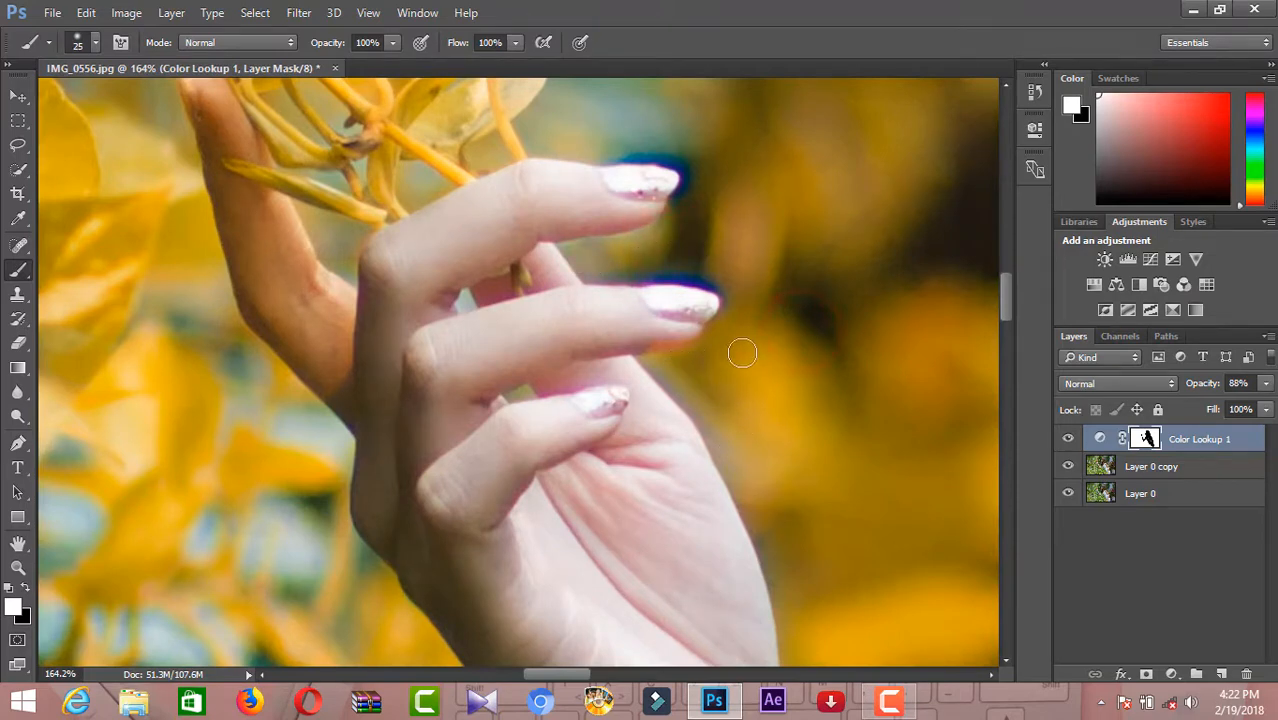
Return to a black brush and paint the mask over the still-graded outstretched finger of the raised hand
left_click(17, 567)
left_click(26, 587)
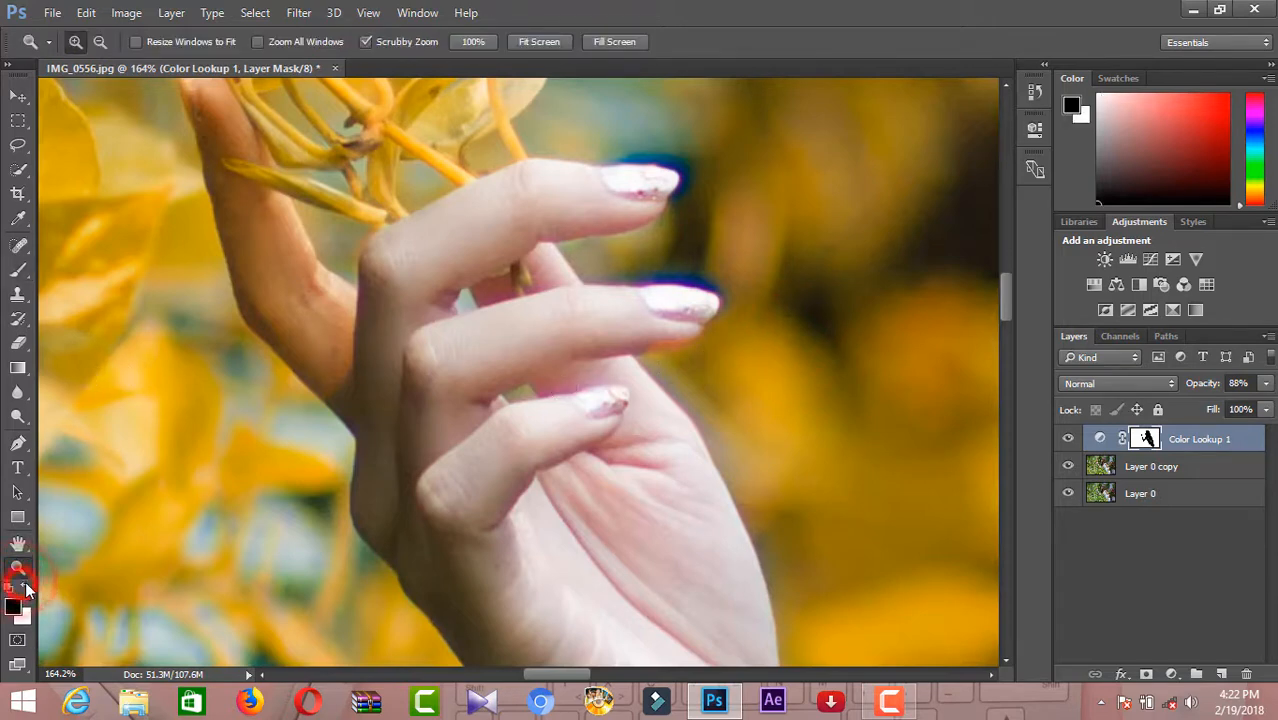
left_click(22, 271)
scroll(340, 310, "up", 2)
mouse_move(316, 386)
left_mouse_down()
mouse_move(378, 394)
mouse_move(294, 322)
mouse_move(262, 256)
mouse_move(211, 216)
mouse_move(193, 147)
mouse_move(236, 178)
mouse_move(250, 211)
mouse_move(212, 173)
mouse_move(270, 385)
mouse_move(247, 353)
mouse_move(333, 448)
mouse_move(288, 386)
left_mouse_up()
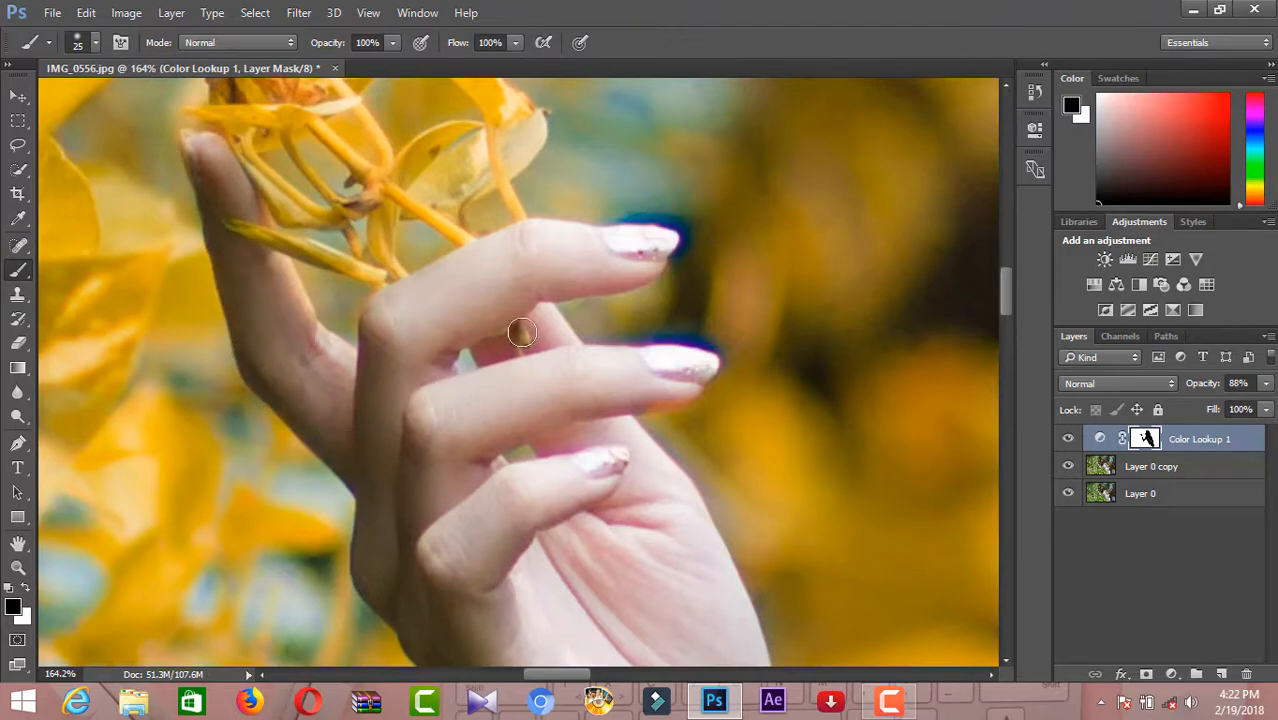
scroll(519, 386, "down", 8)
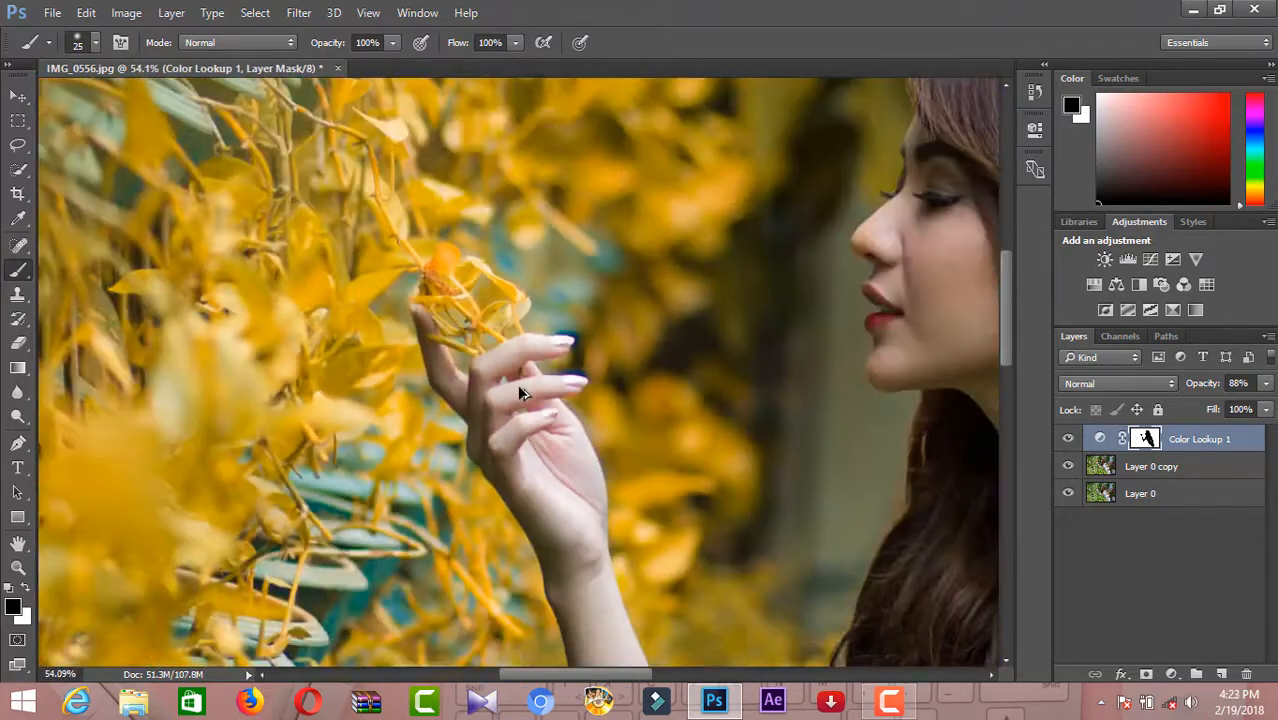
scroll(824, 320, "down", 2)
Refine the mask along the hair edge behind the shoulder, painting white over the background gaps with brush sizes 50 and 30
scroll(824, 320, "up", 6)
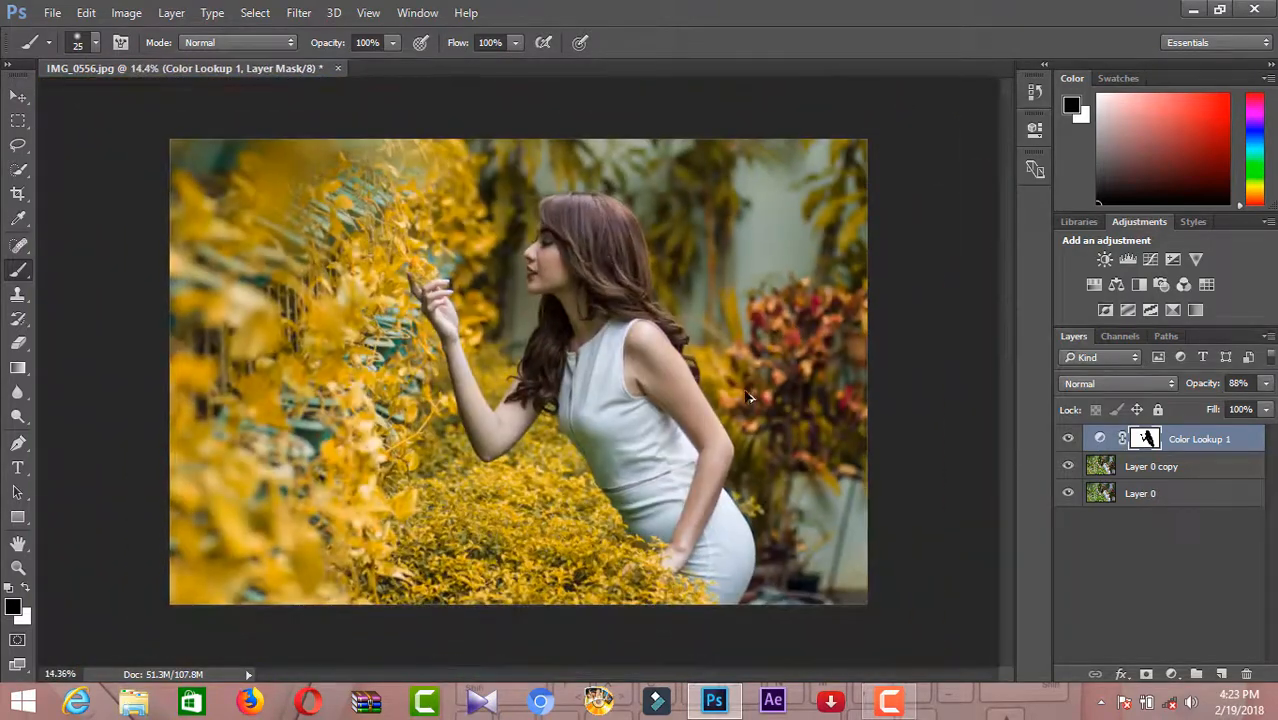
scroll(657, 257, "up", 1)
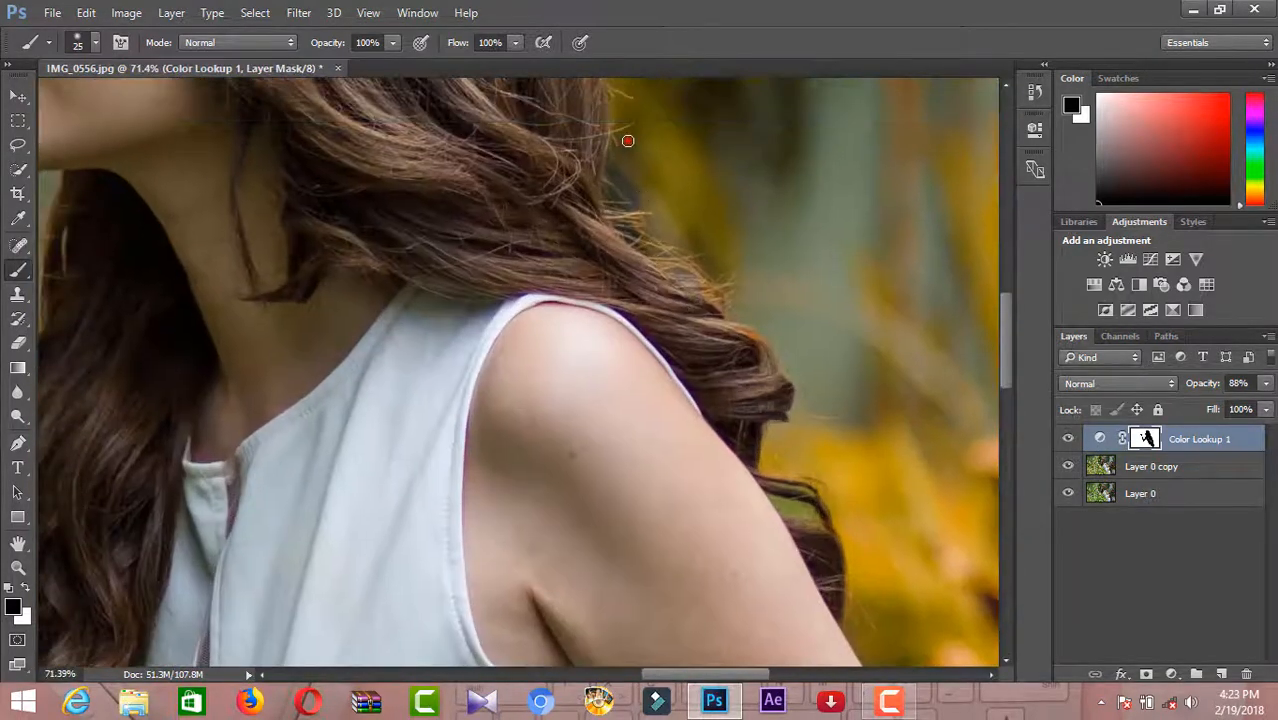
scroll(645, 210, "up", 2)
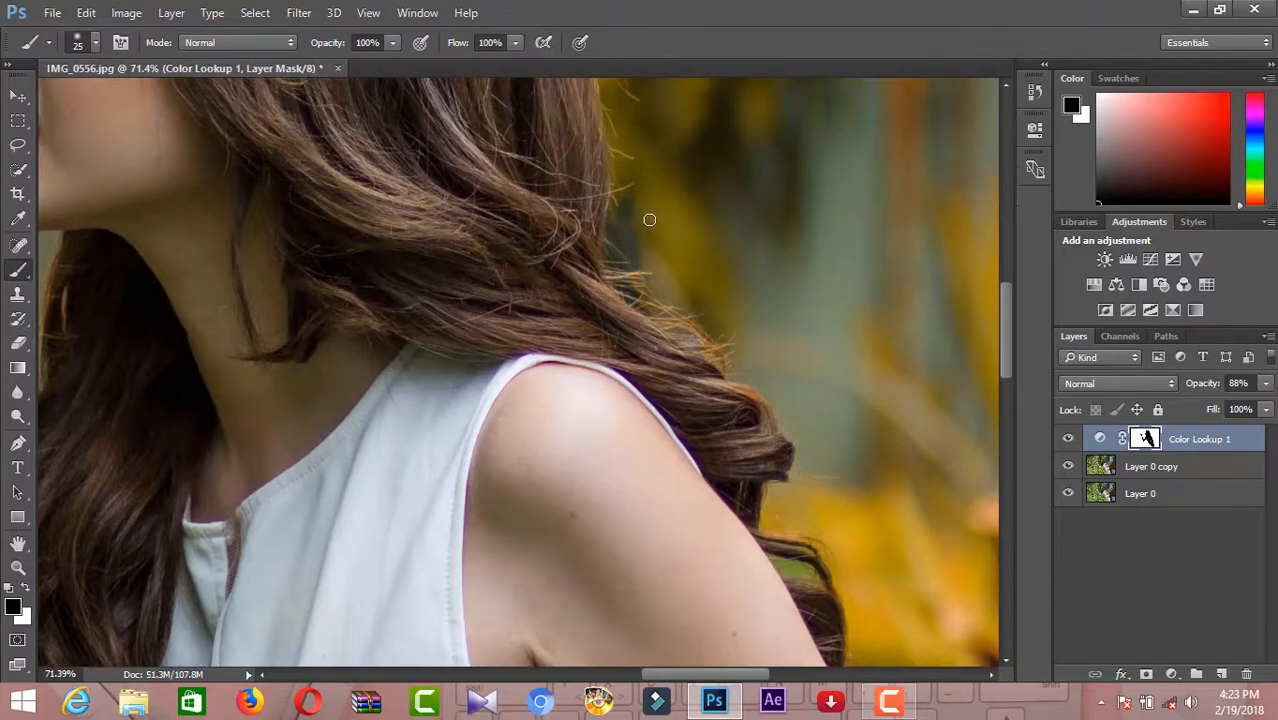
left_click(690, 143)
left_click(26, 587)
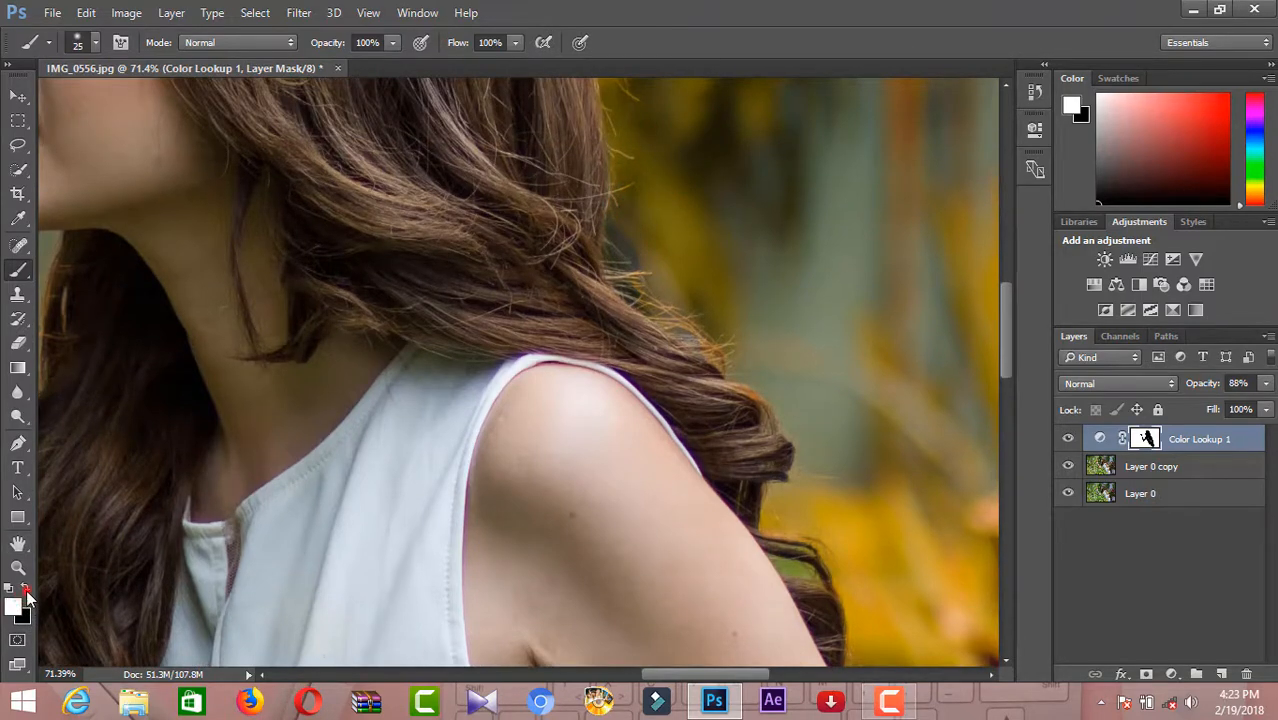
key("bracketright")
scroll(785, 342, "down", 1)
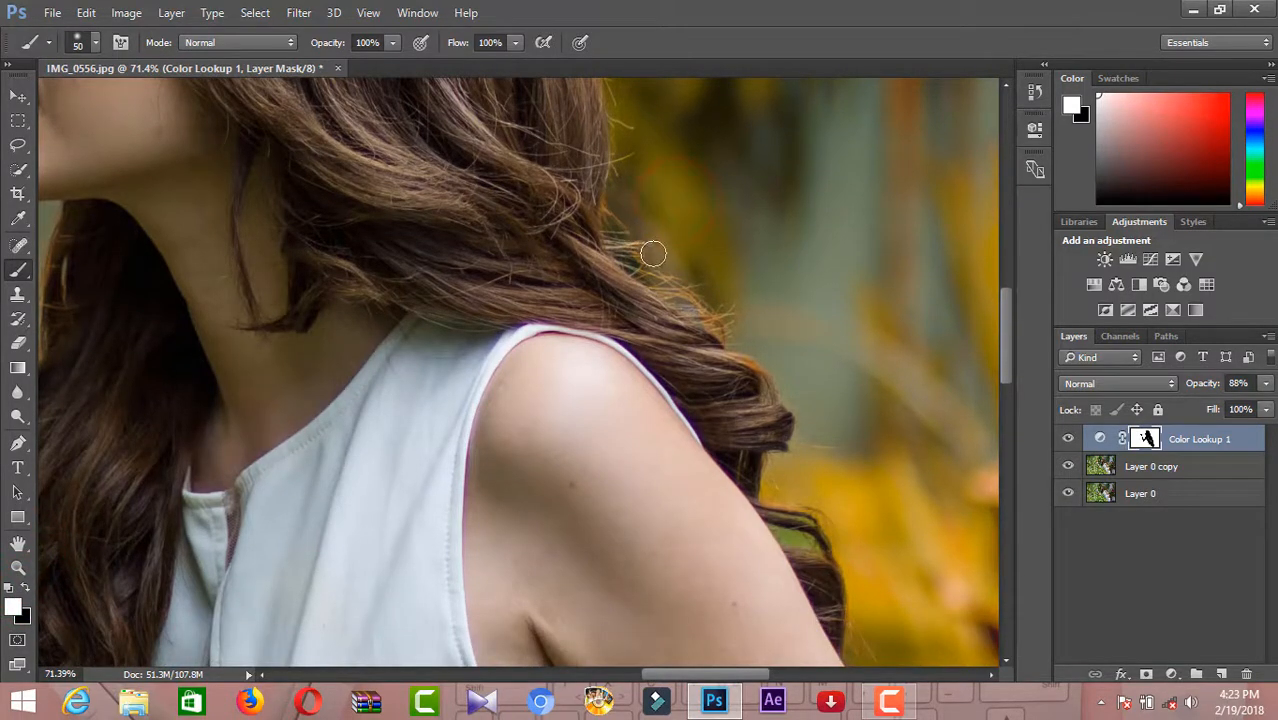
key("bracketright")
scroll(859, 380, "down", 3)
left_click(850, 366)
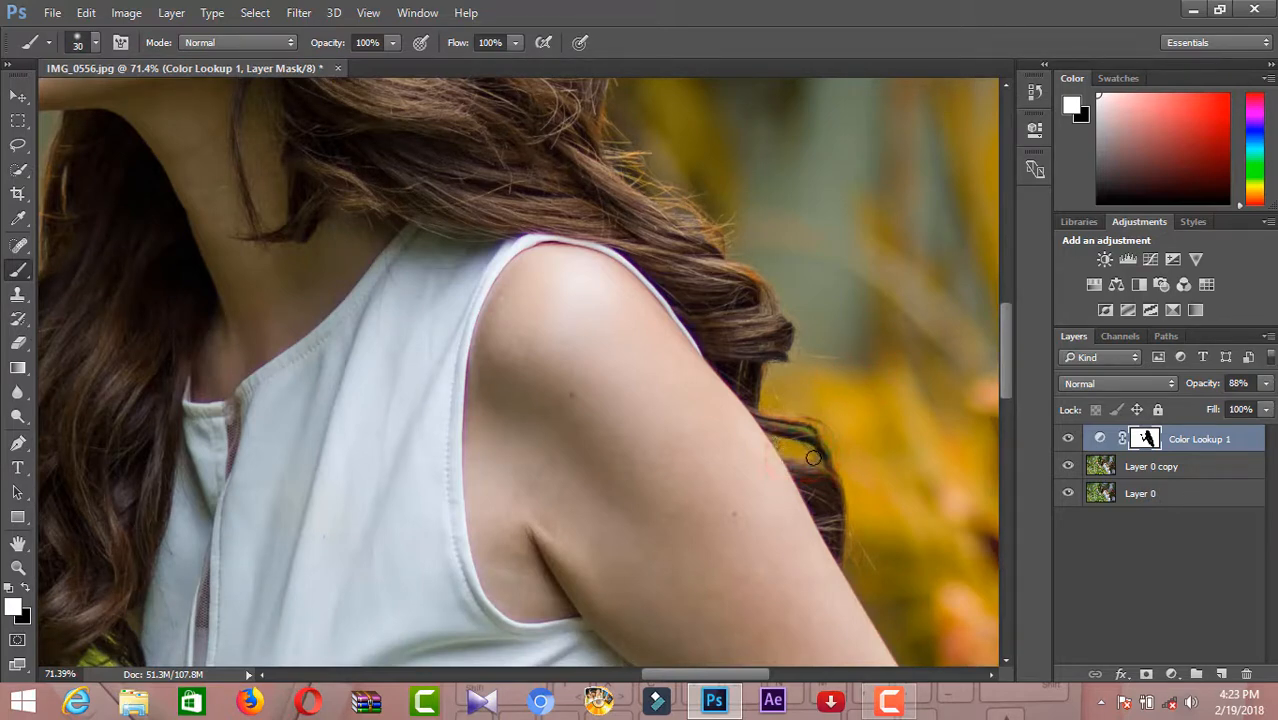
scroll(844, 434, "down", 5)
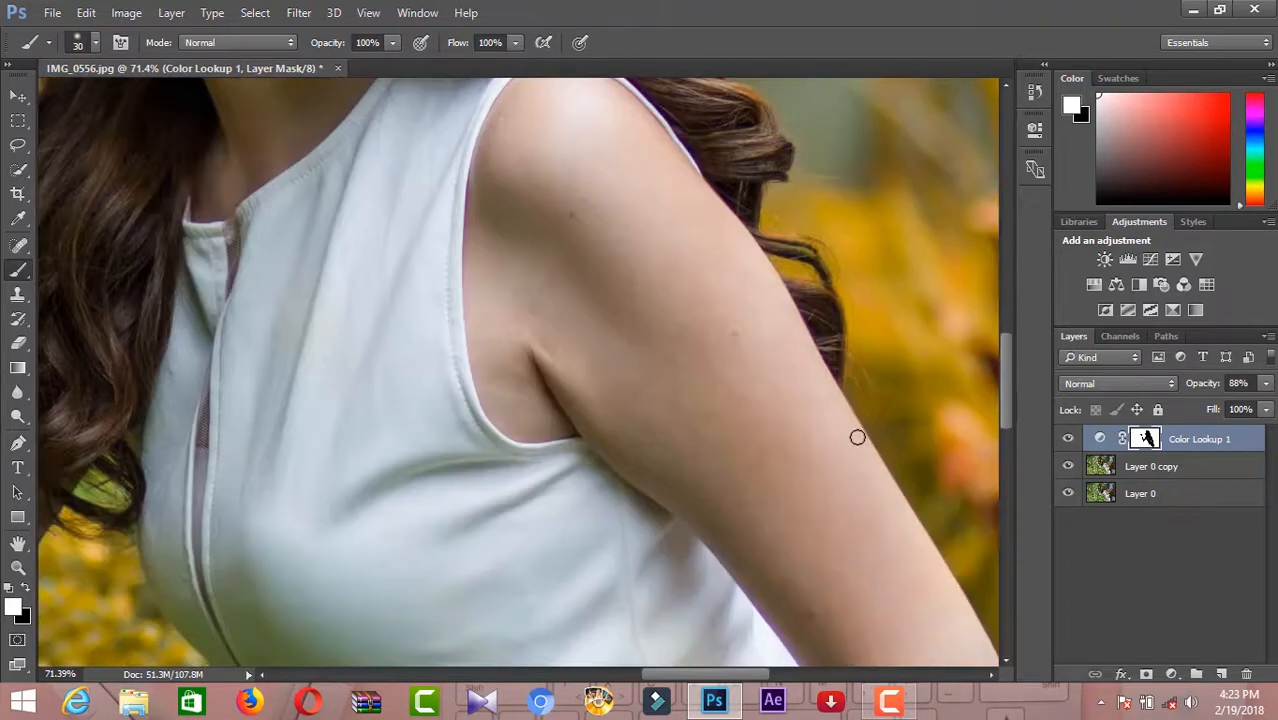
Paint white on the mask along the front hair strand beside the brow with the brush at size 60
scroll(857, 437, "down", 6)
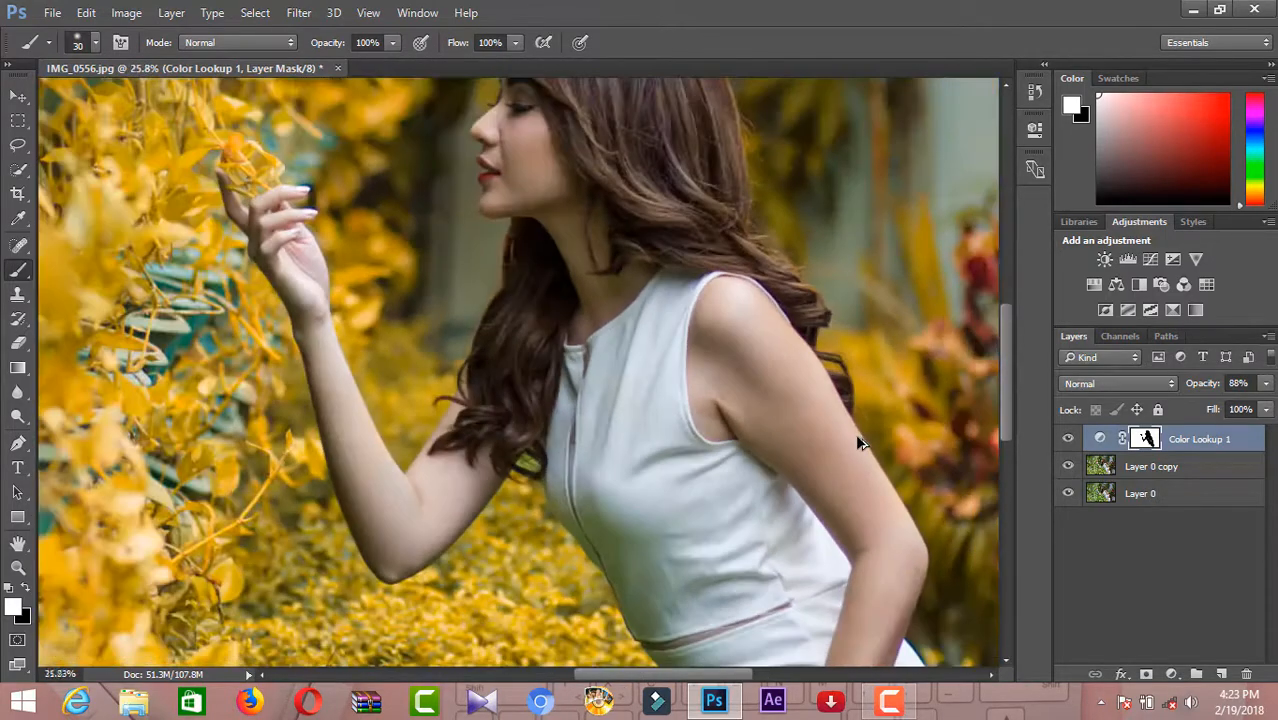
scroll(612, 333, "up", 5)
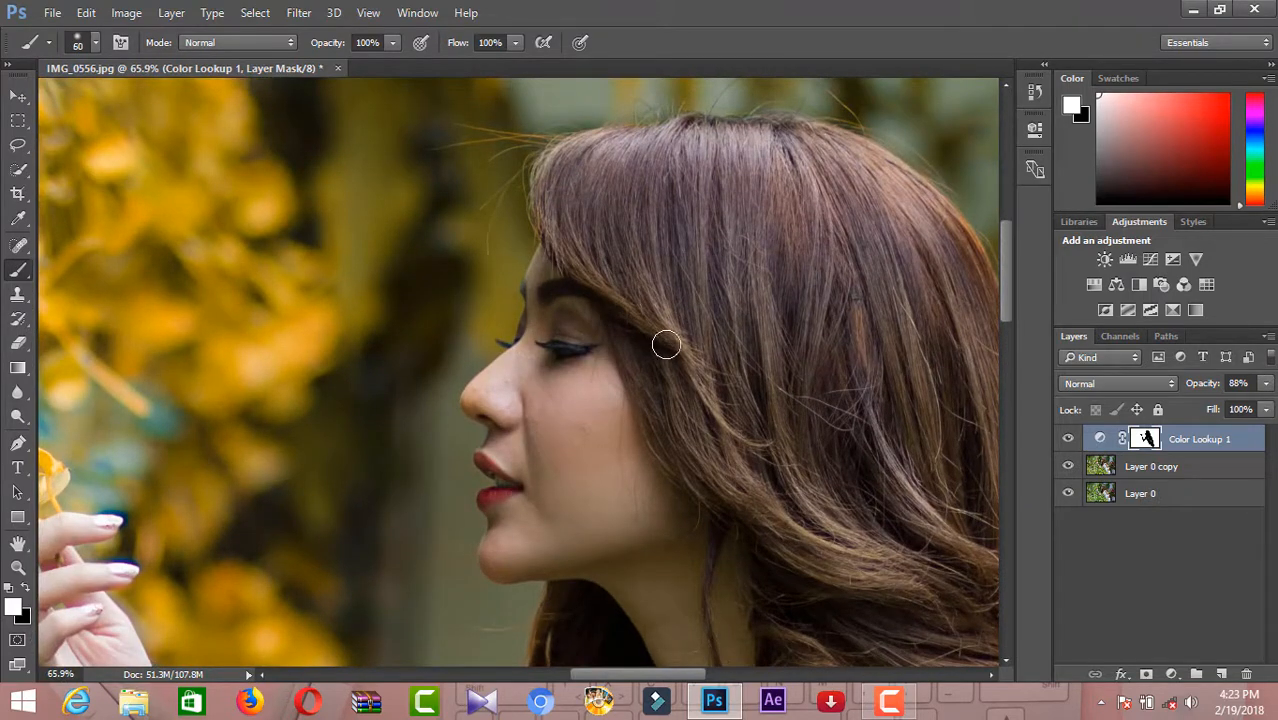
mouse_move(669, 342)
left_mouse_down()
mouse_move(568, 260)
mouse_move(545, 223)
left_mouse_up()
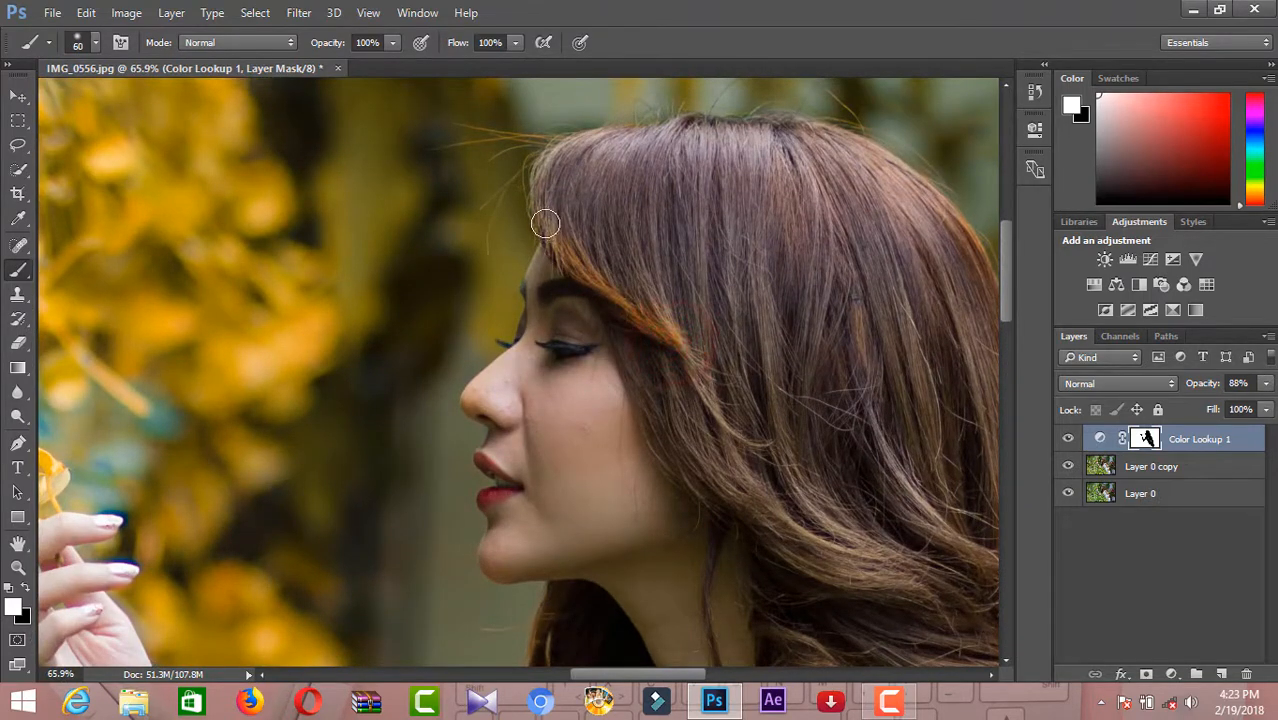
scroll(707, 419, "down", 5)
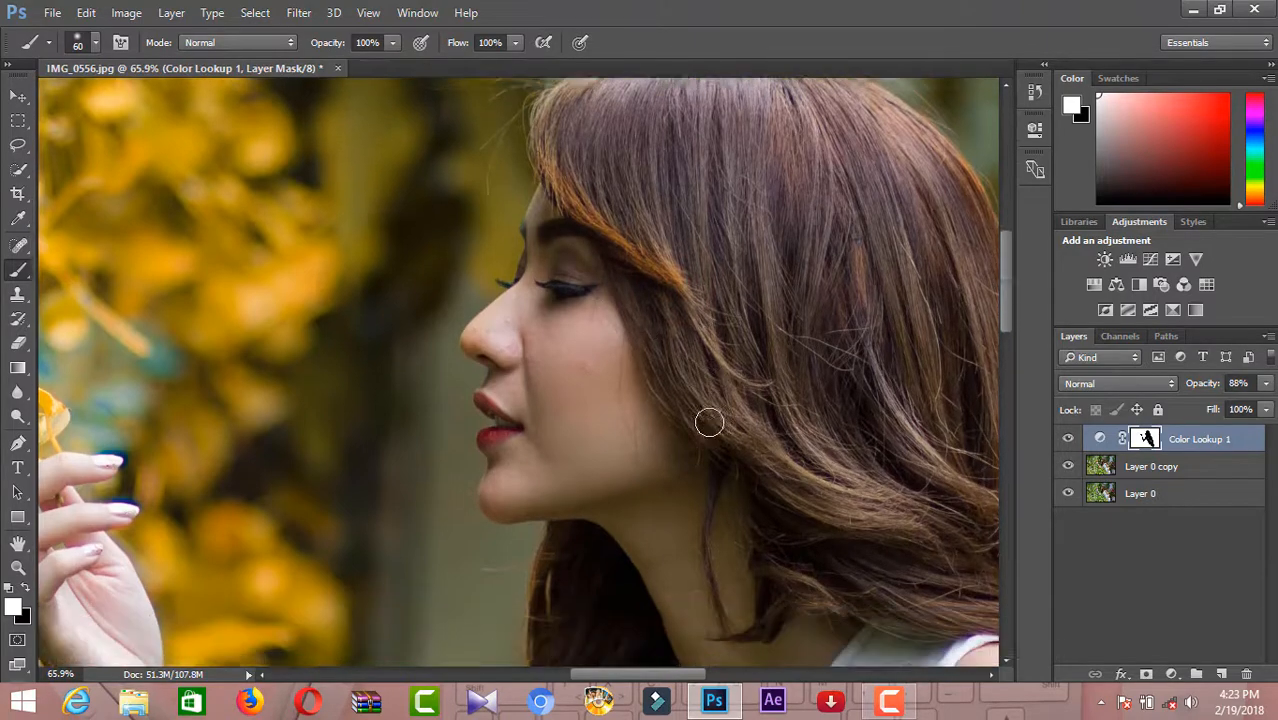
Paint white streaks on the mask over the long curls hanging in front of the dress to bring the lookup color into them
scroll(647, 485, "down", 5)
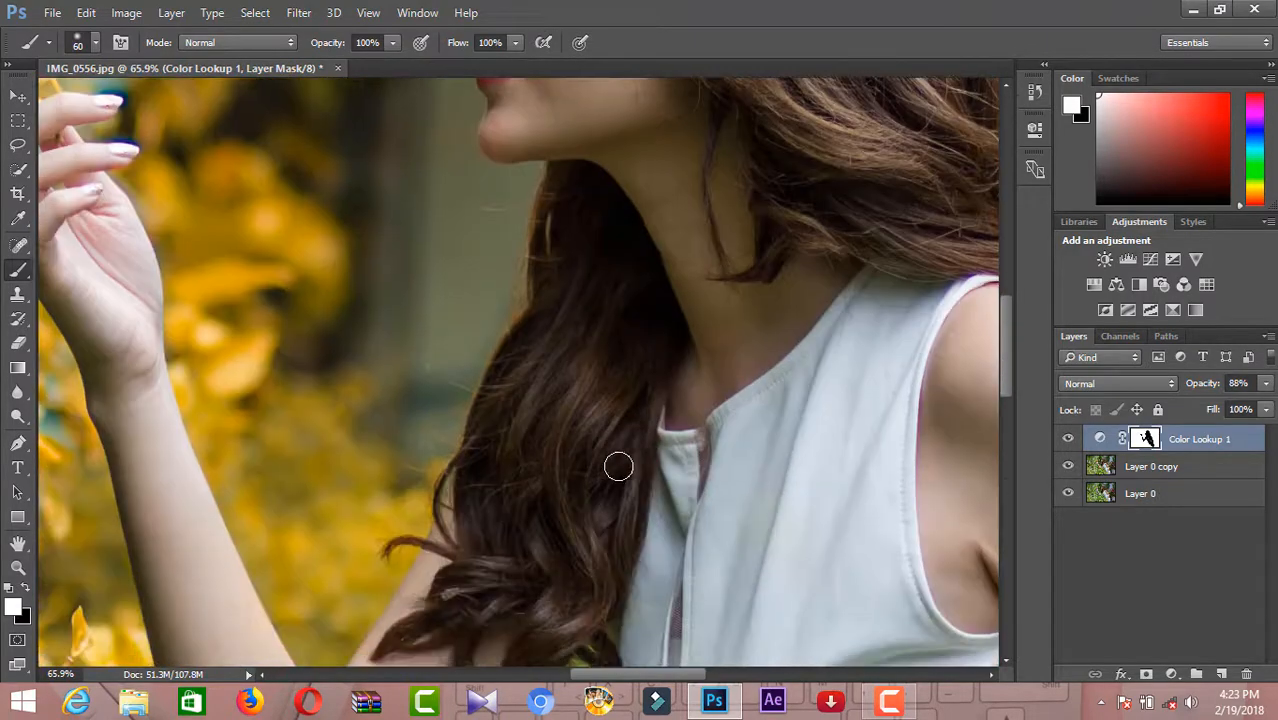
mouse_move(593, 519)
left_mouse_down()
mouse_move(572, 581)
mouse_move(597, 551)
left_mouse_up()
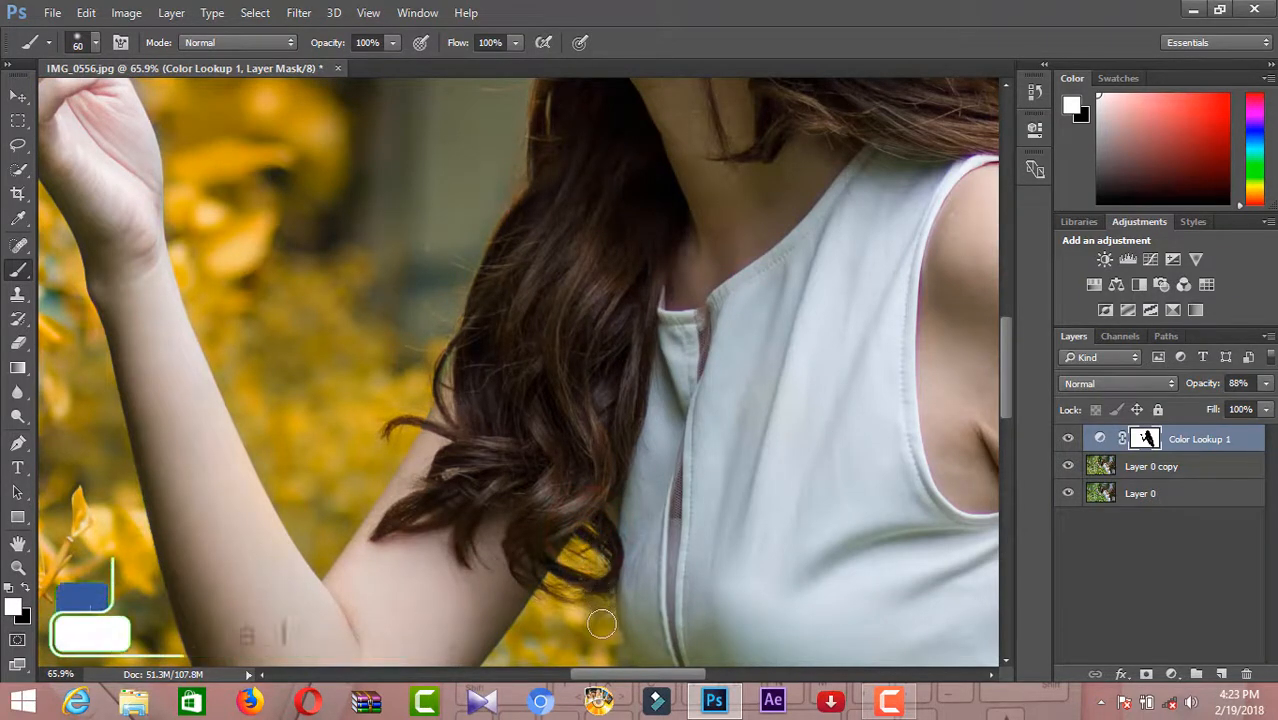
left_click(600, 522)
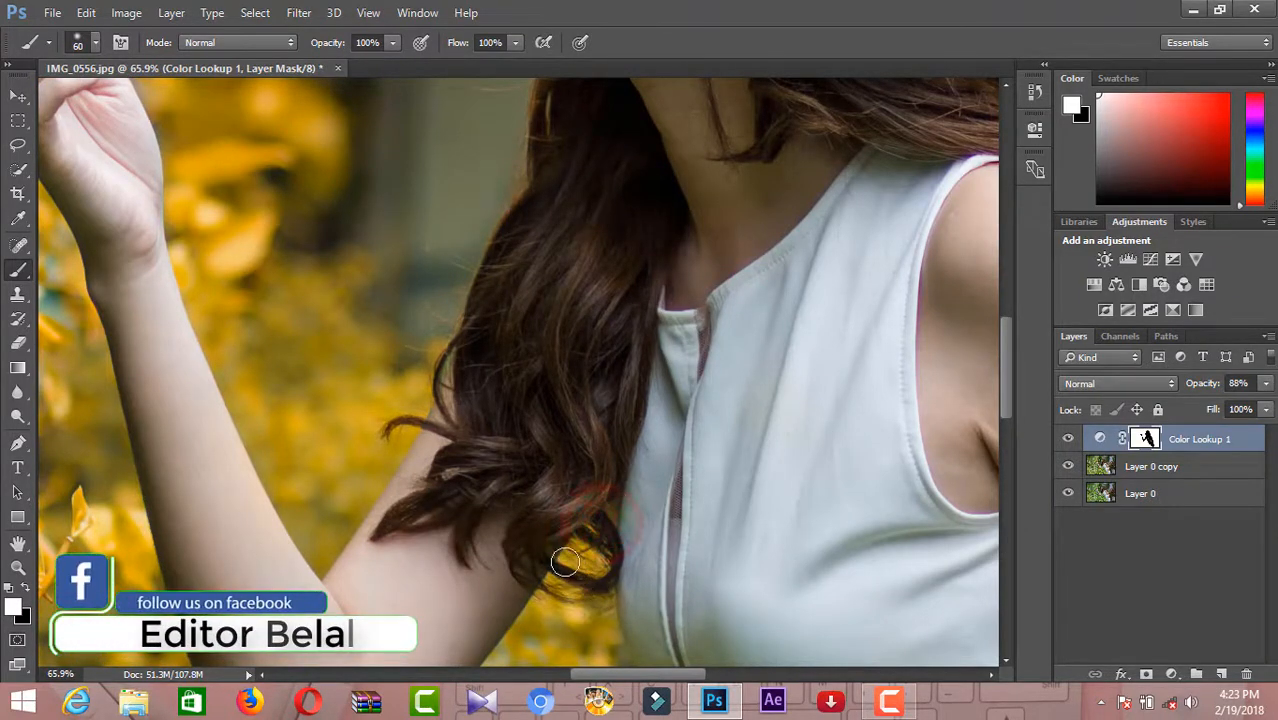
mouse_move(582, 508)
left_mouse_down()
mouse_move(536, 536)
mouse_move(548, 538)
left_mouse_up()
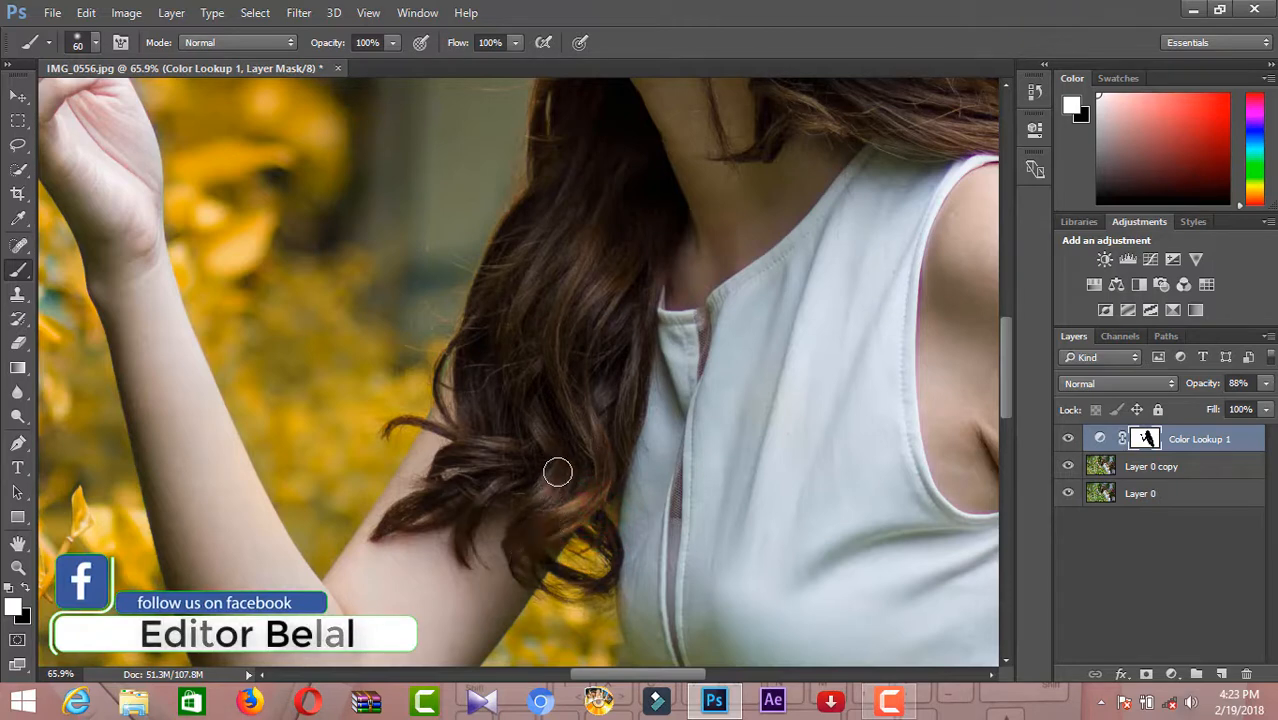
mouse_move(598, 474)
left_mouse_down()
mouse_move(549, 364)
mouse_move(558, 307)
mouse_move(610, 195)
mouse_move(569, 282)
mouse_move(548, 269)
mouse_move(552, 250)
mouse_move(519, 377)
mouse_move(557, 456)
mouse_move(533, 501)
mouse_move(462, 458)
mouse_move(482, 452)
mouse_move(482, 475)
mouse_move(393, 516)
mouse_move(479, 508)
left_mouse_up()
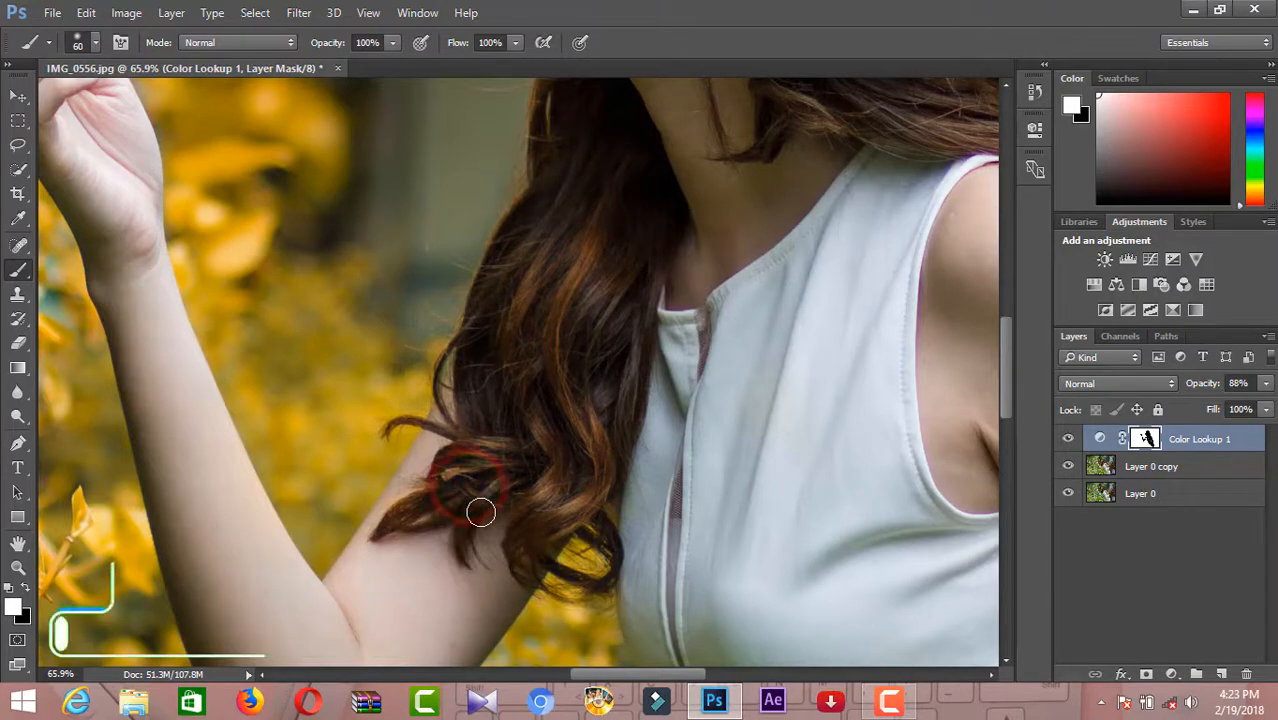
scroll(489, 522, "down", 4)
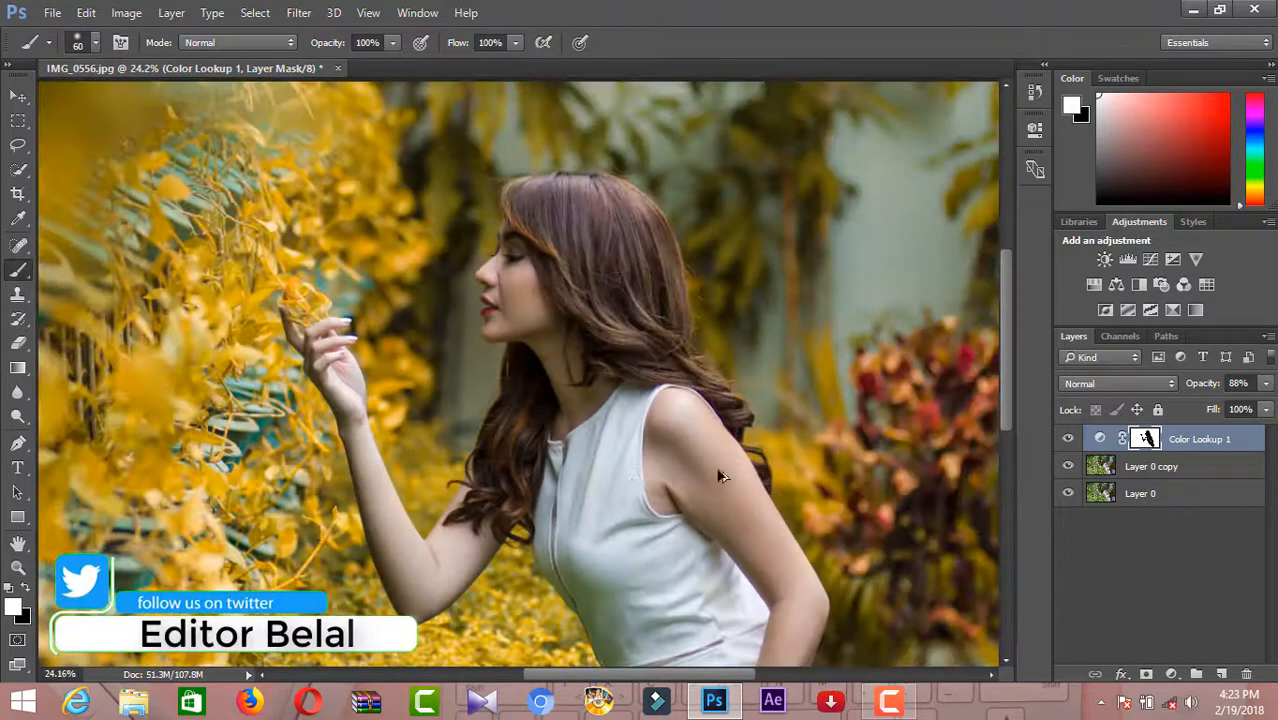
Paint white streaks on the mask along the hair strands over the shoulder and from the cheek toward the back
scroll(736, 398, "up", 2)
scroll(736, 398, "up", 1)
mouse_move(770, 388)
left_mouse_down()
mouse_move(735, 395)
mouse_move(743, 358)
mouse_move(697, 339)
mouse_move(694, 320)
mouse_move(591, 223)
left_mouse_up()
scroll(632, 335, "down", 3)
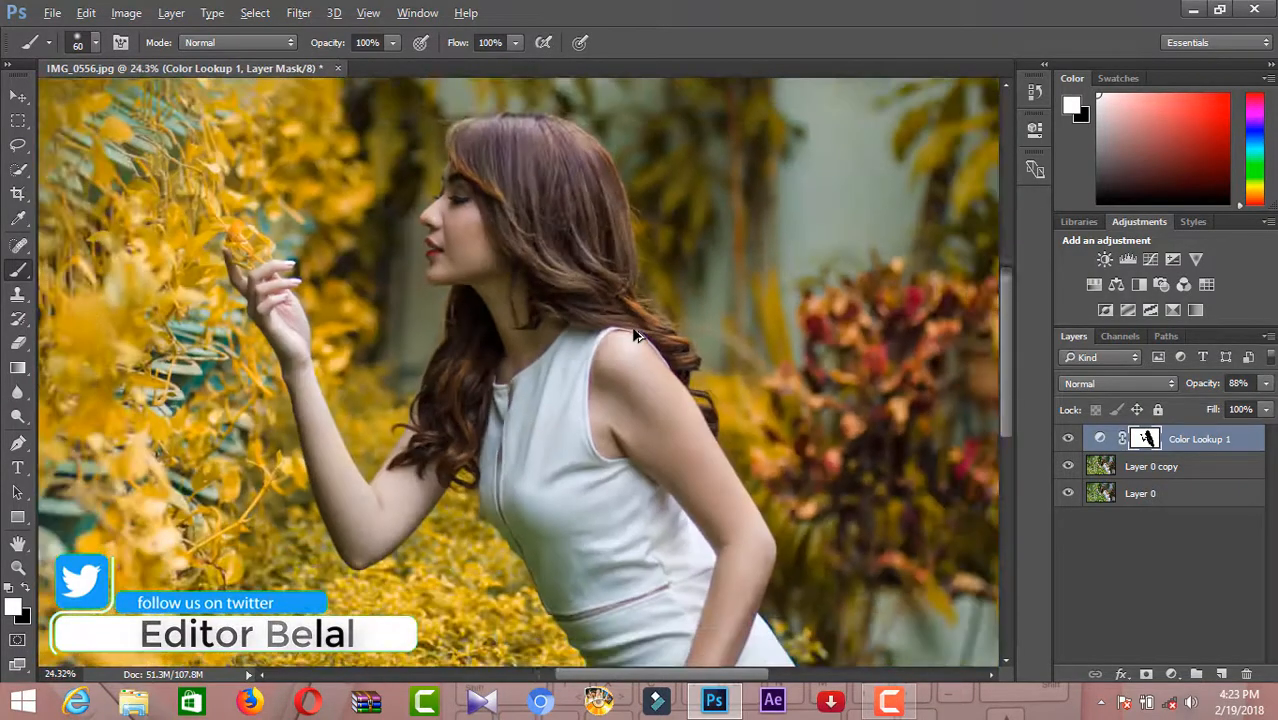
left_click(601, 185)
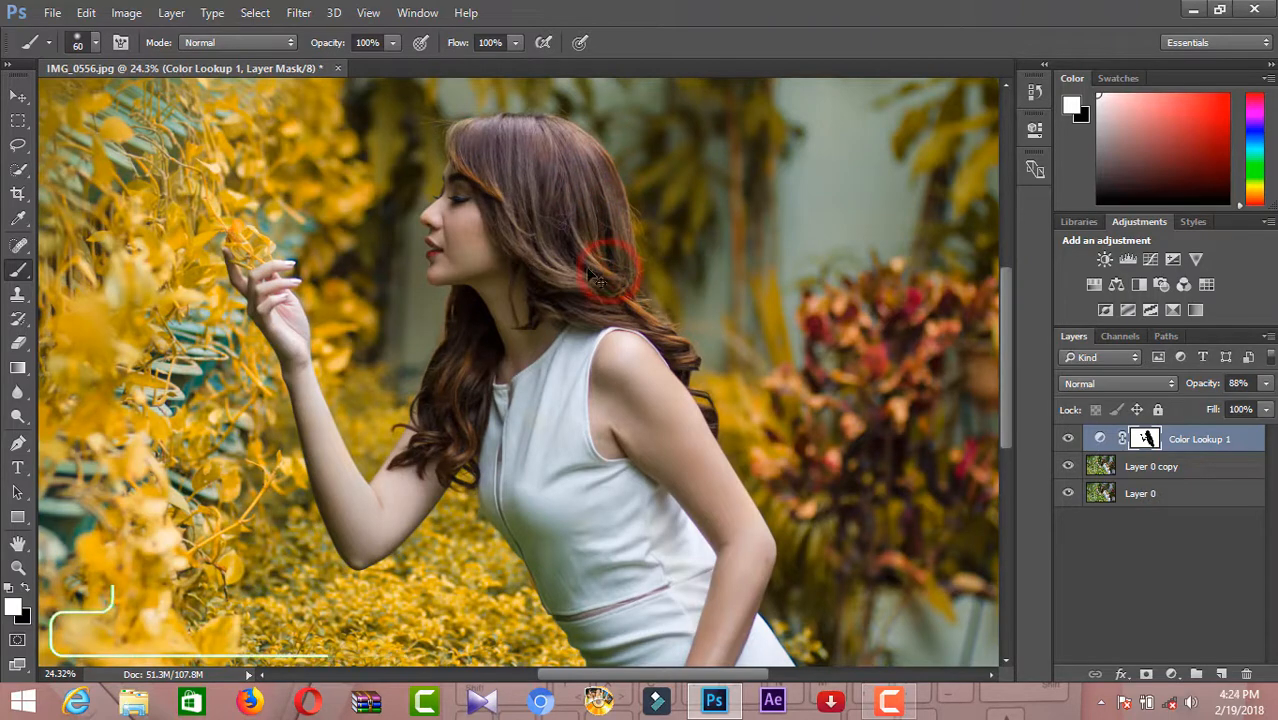
scroll(620, 292, "up", 3)
left_click(648, 291)
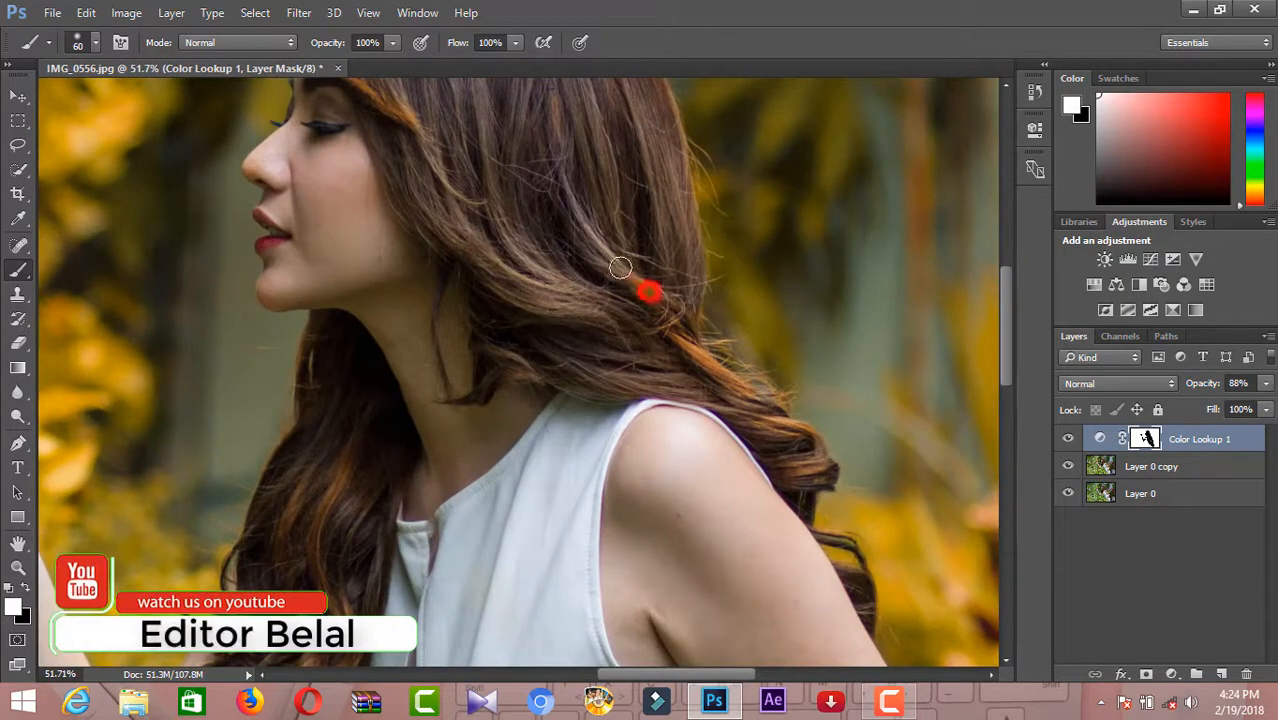
left_click_drag(587, 311, 434, 209)
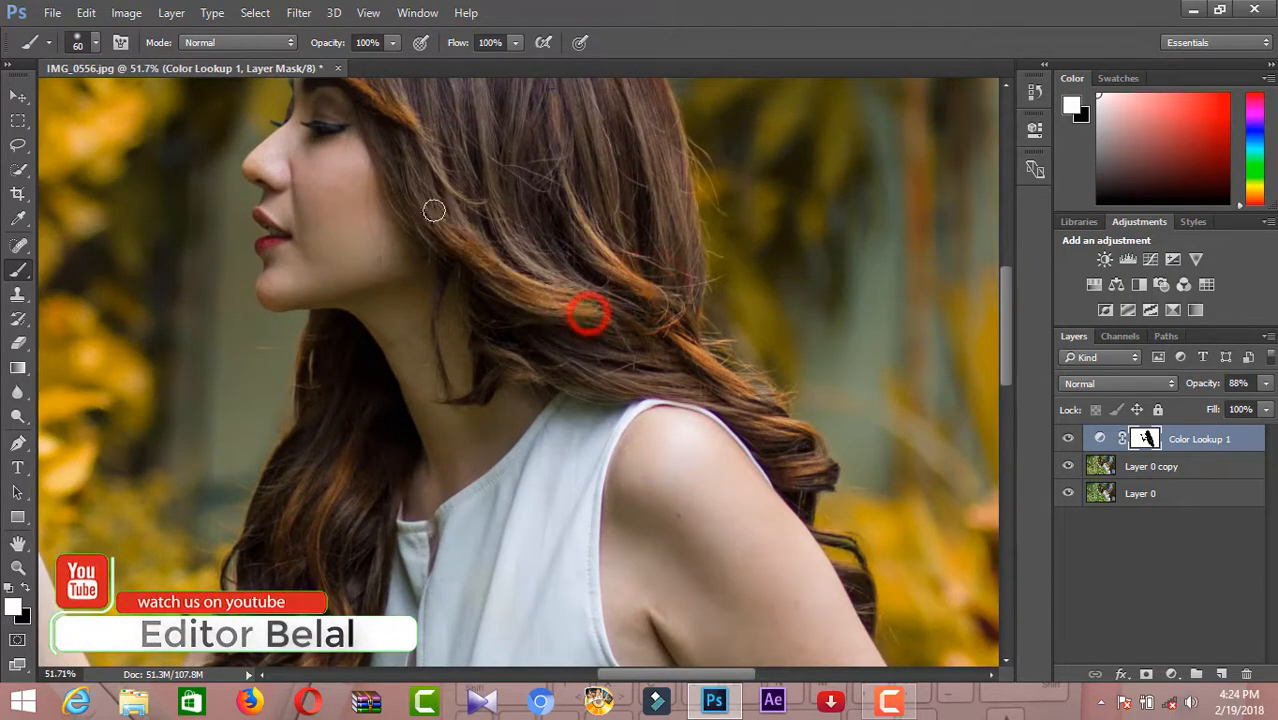
scroll(528, 314, "down", 4)
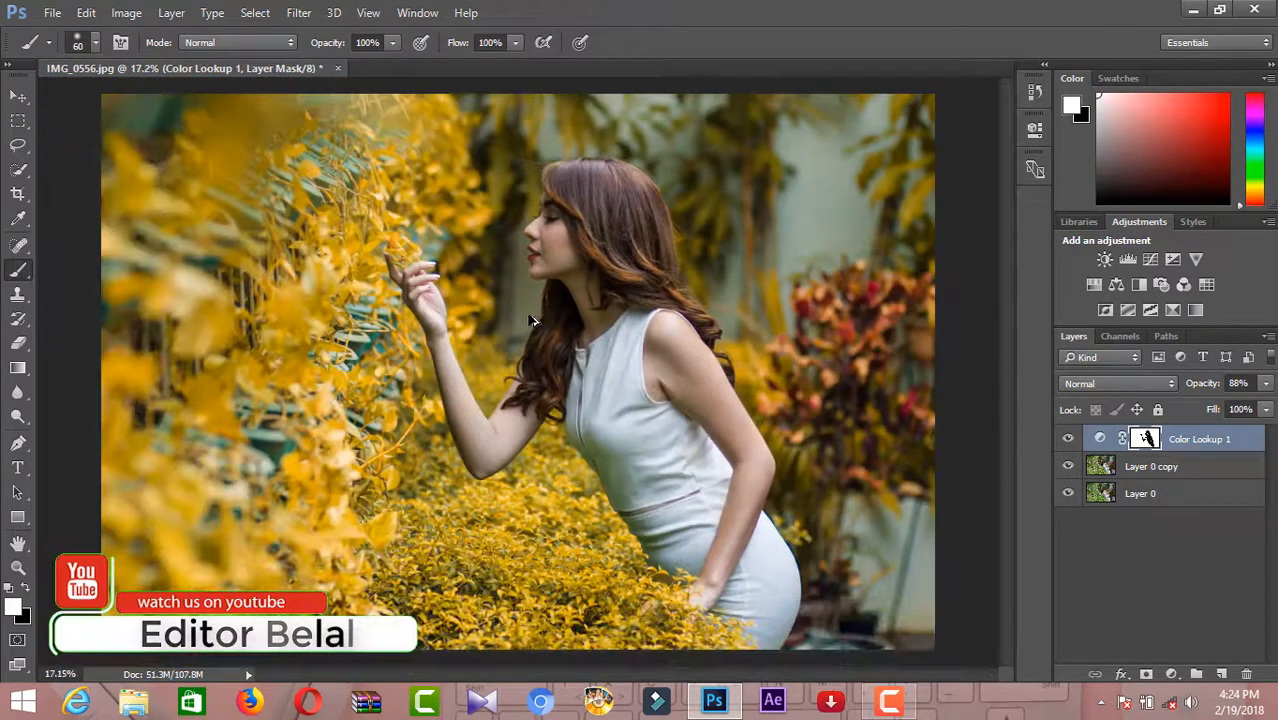
scroll(530, 320, "down", 1)
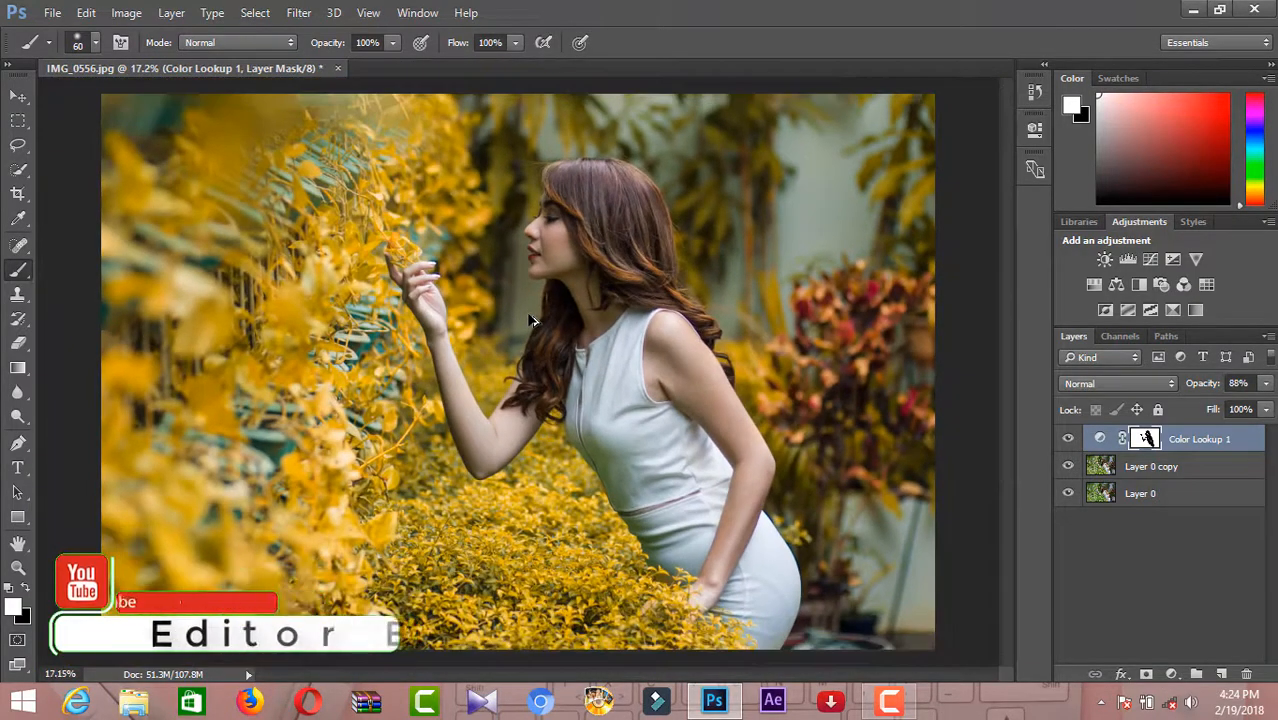
Add a new layer above Color Lookup 1 and apply the merged image to it with Multiply blending at 100% opacity
left_click(16, 96)
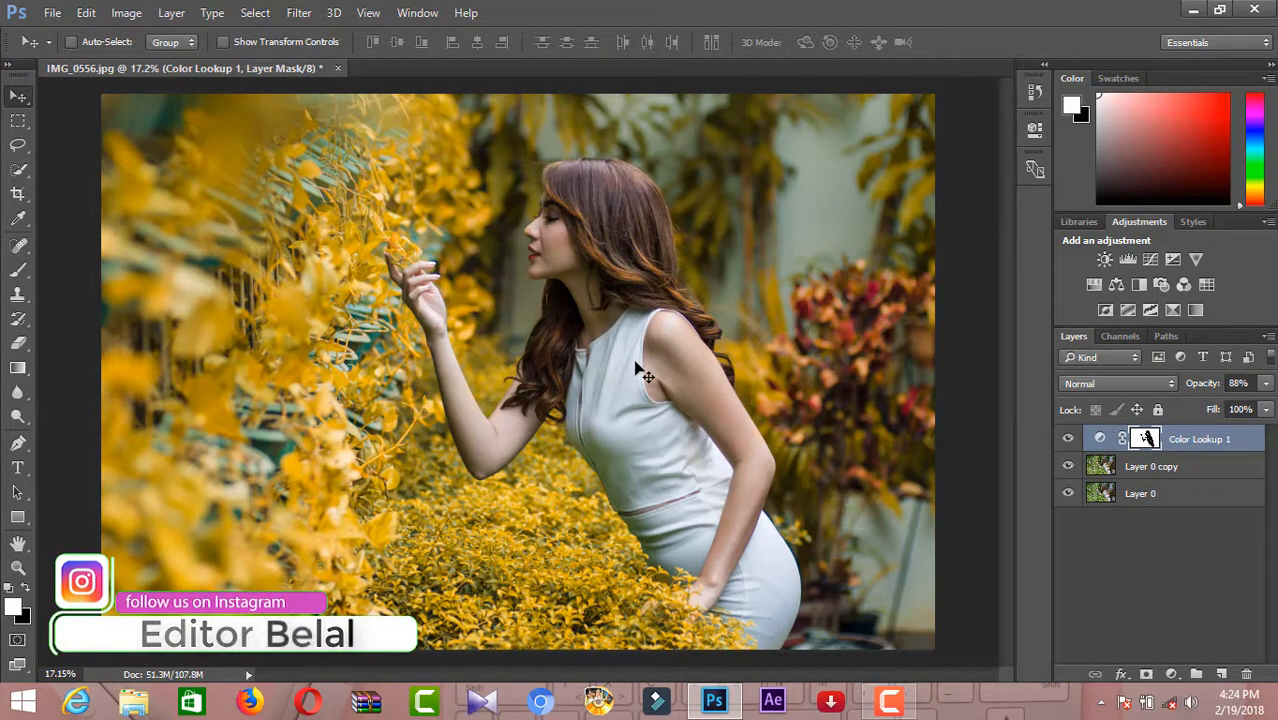
left_click(1218, 675)
key("d")
left_click(126, 12)
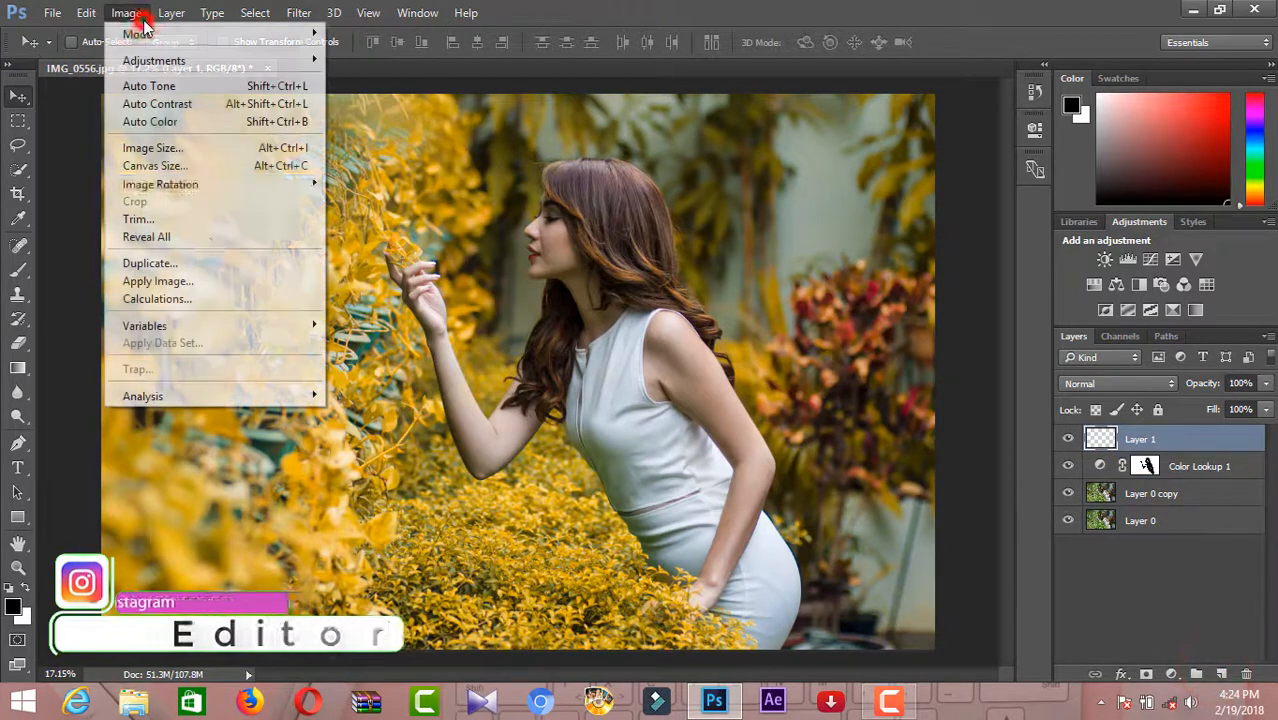
left_click(219, 281)
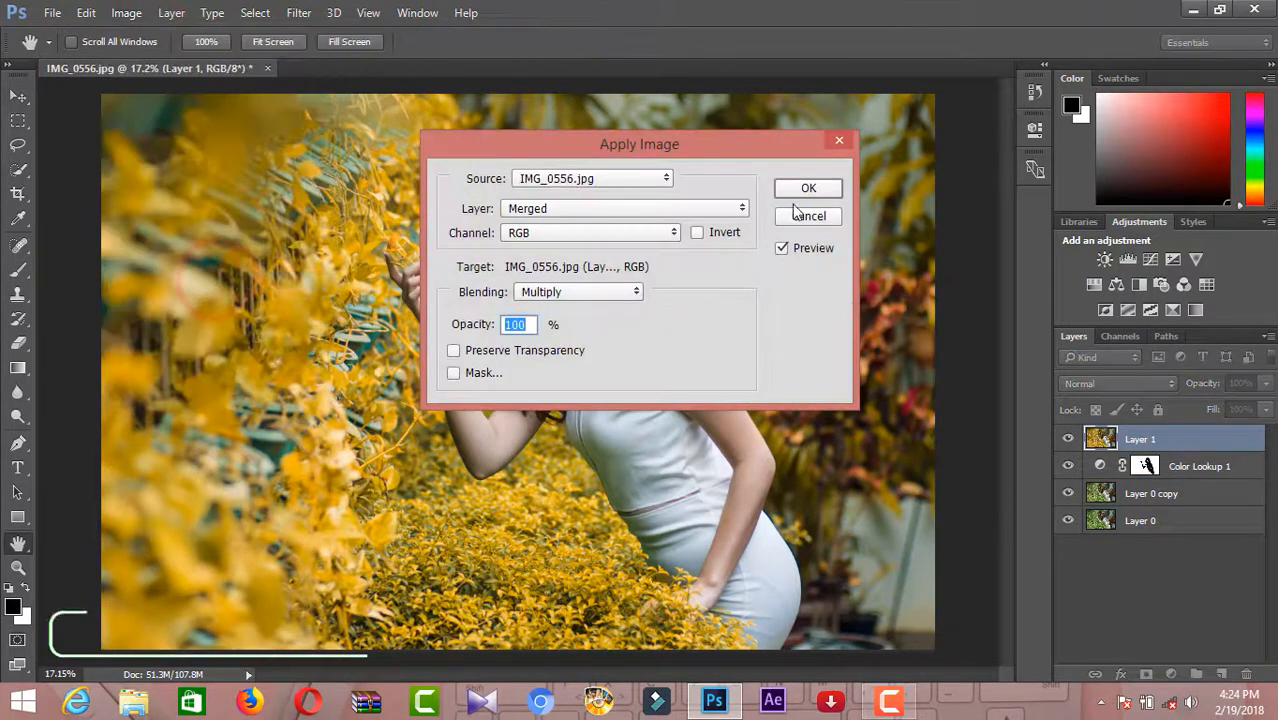
left_click(799, 195)
Flatten all layers into a single background
right_click(1172, 441)
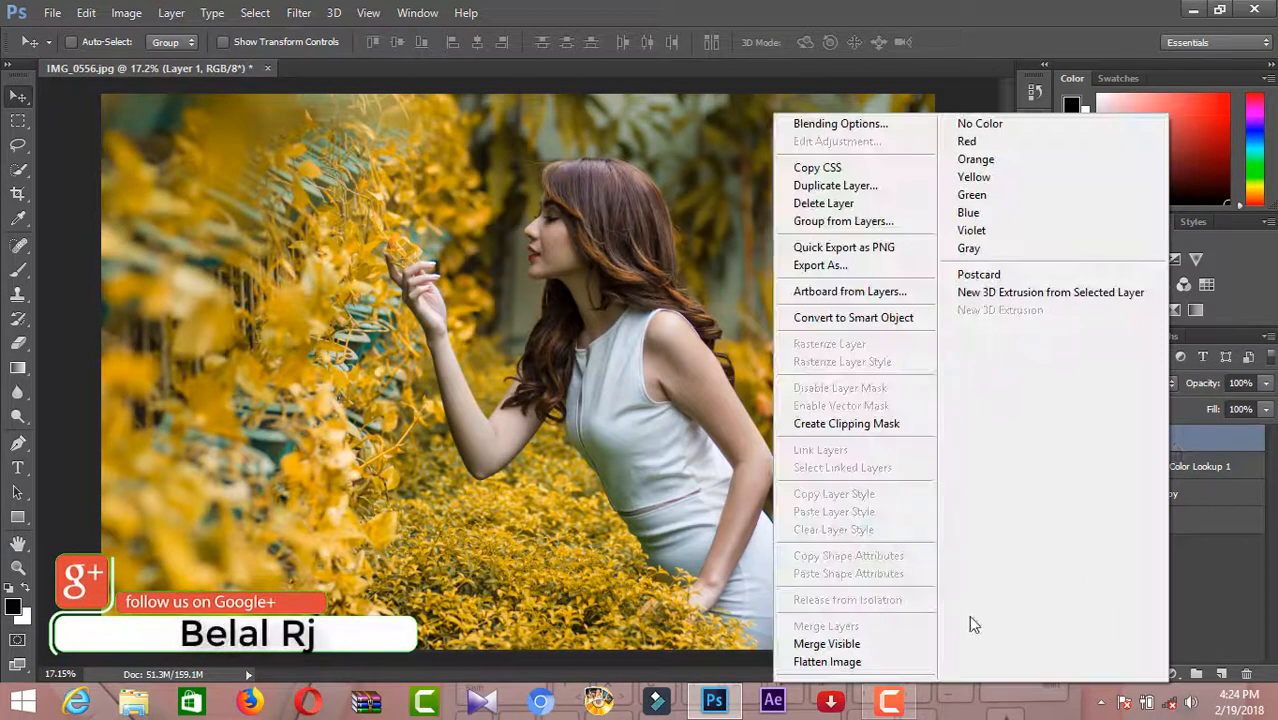
left_click(866, 663)
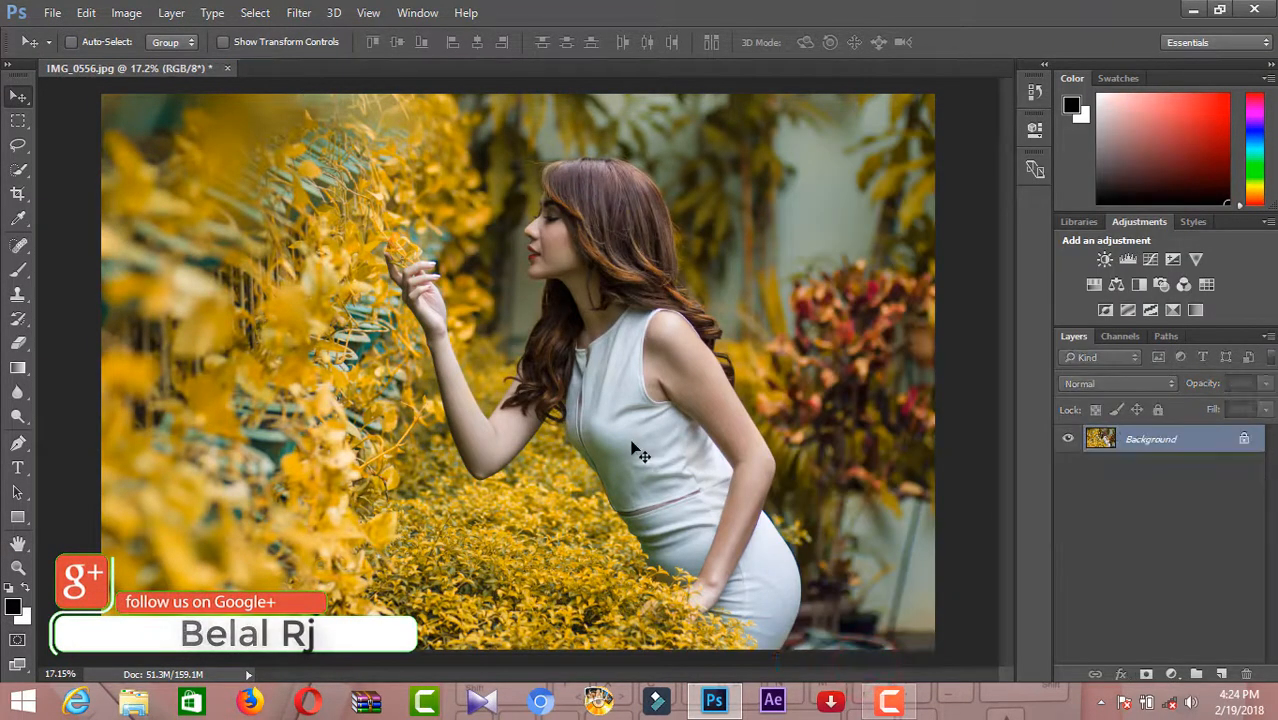
scroll(632, 443, "down", 2)
scroll(632, 443, "up", 2)
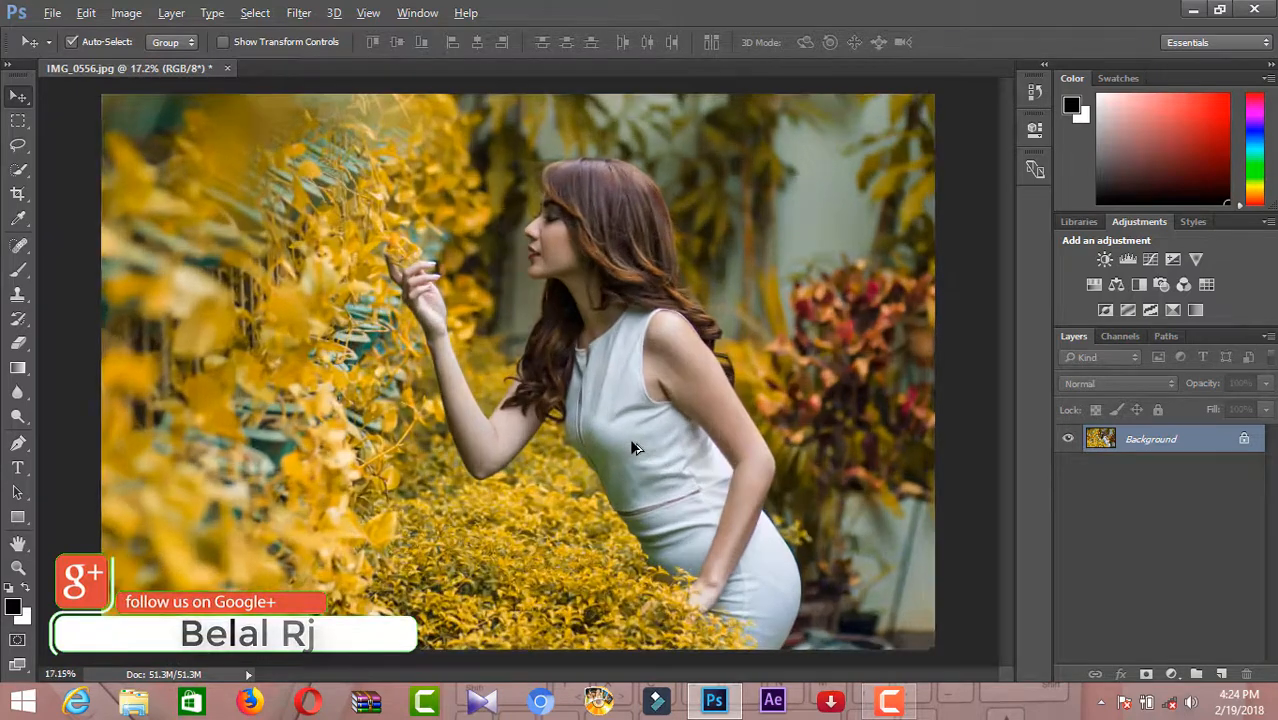
scroll(632, 443, "down", 1)
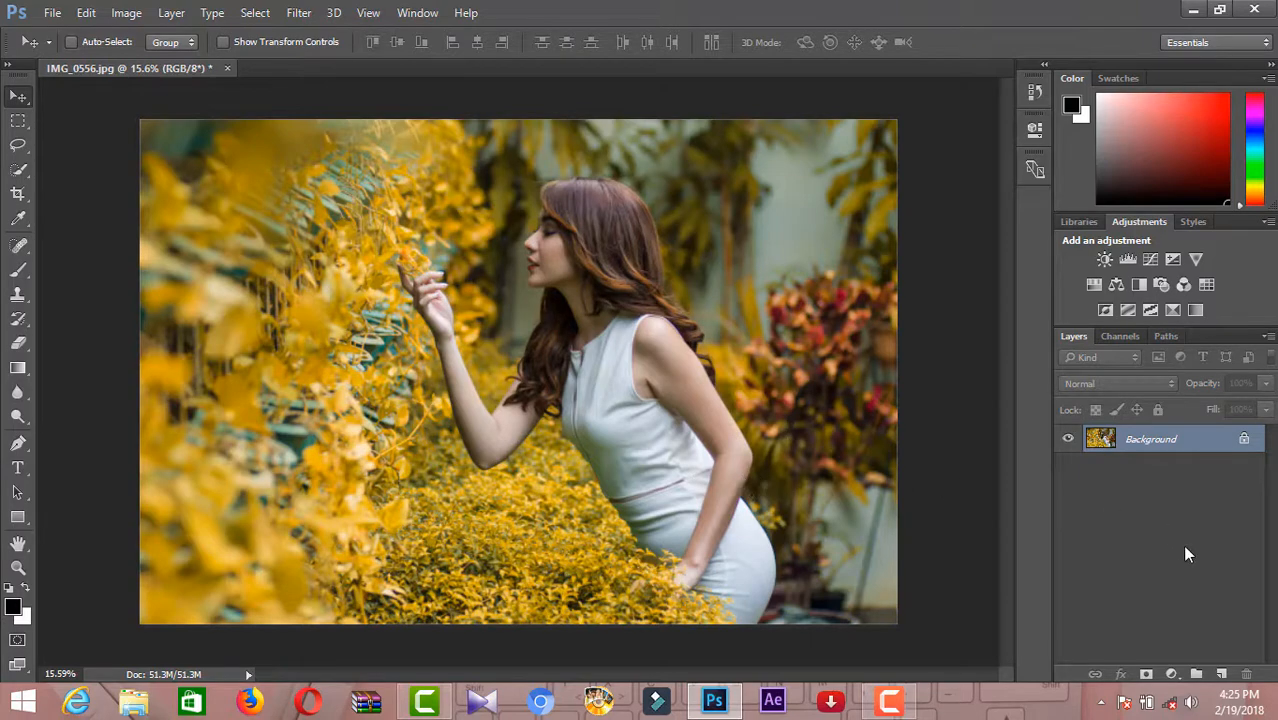
Add a new layer filled with 50% Gray at Normal mode and 100% opacity, and set the layer's blend mode to Overlay
left_click(1224, 674)
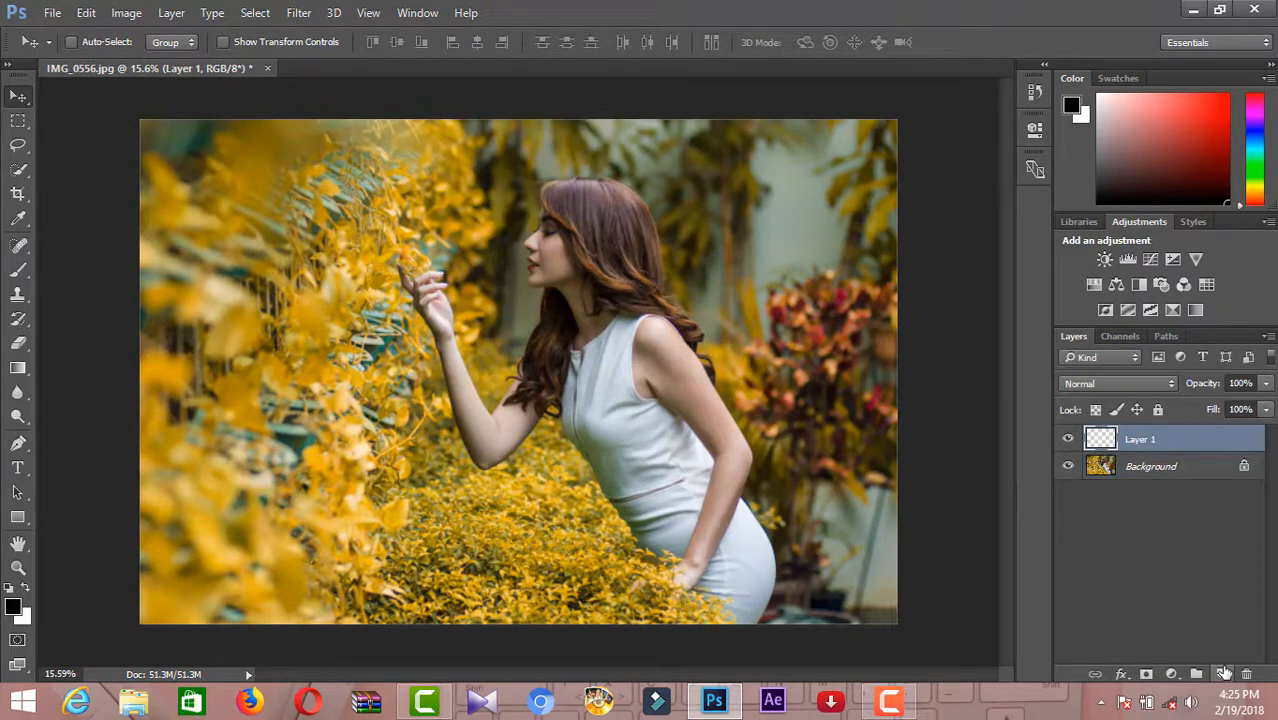
left_click(72, 14)
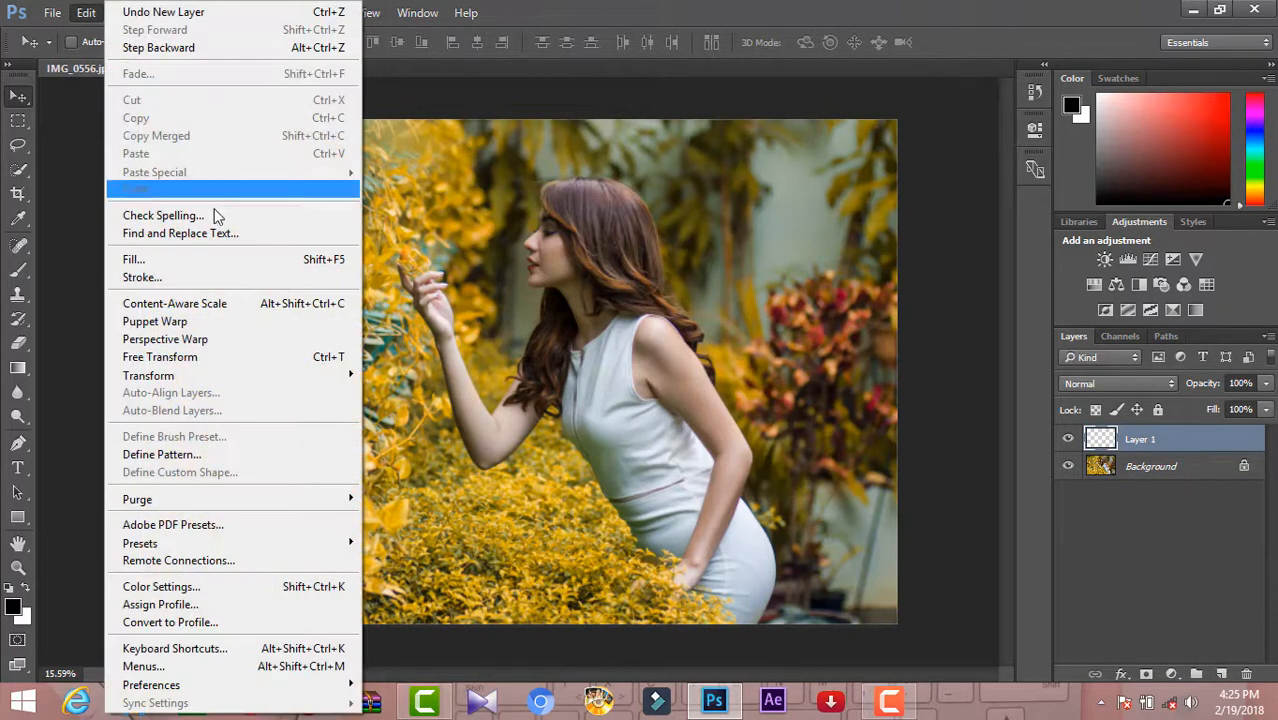
left_click(216, 259)
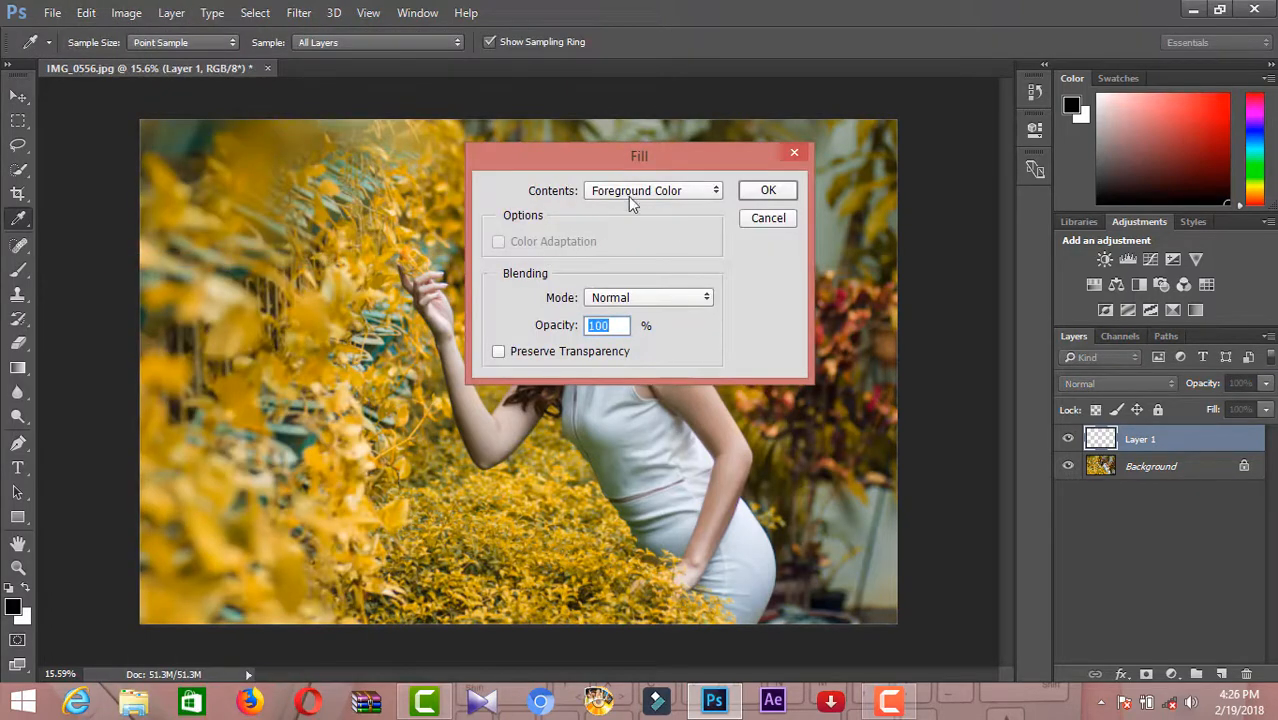
left_click(631, 199)
left_click(646, 322)
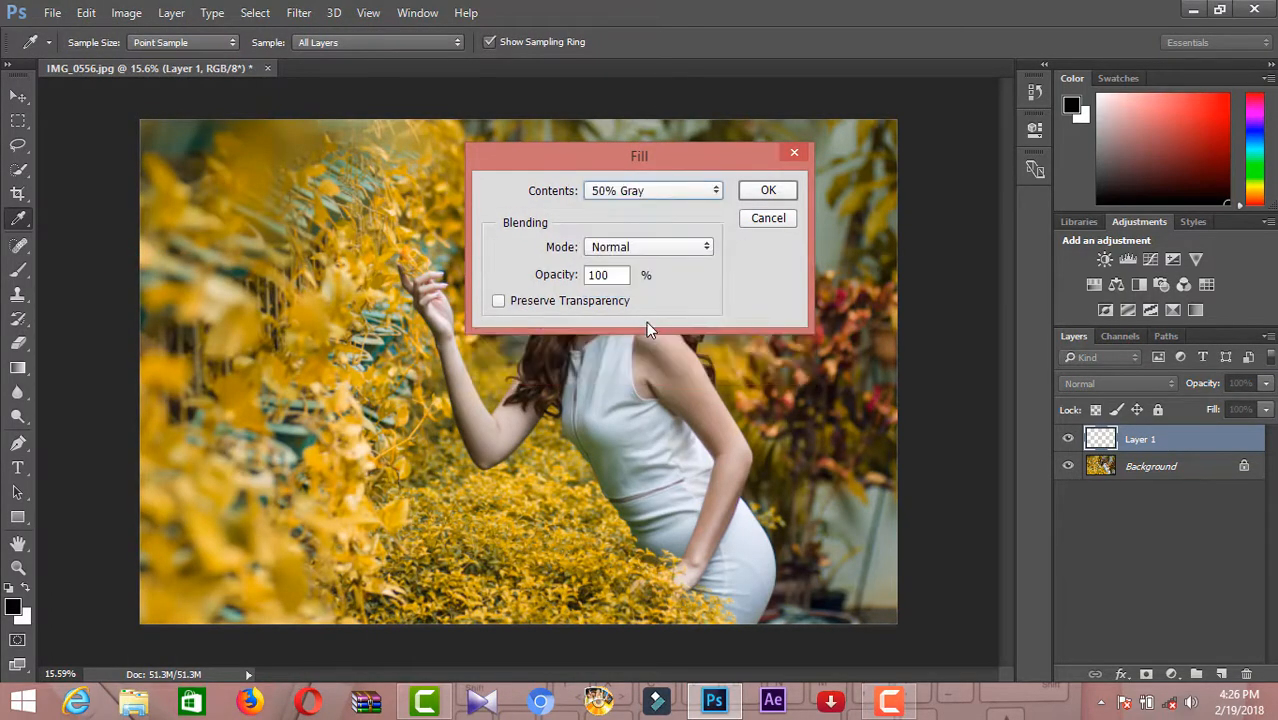
left_click(770, 194)
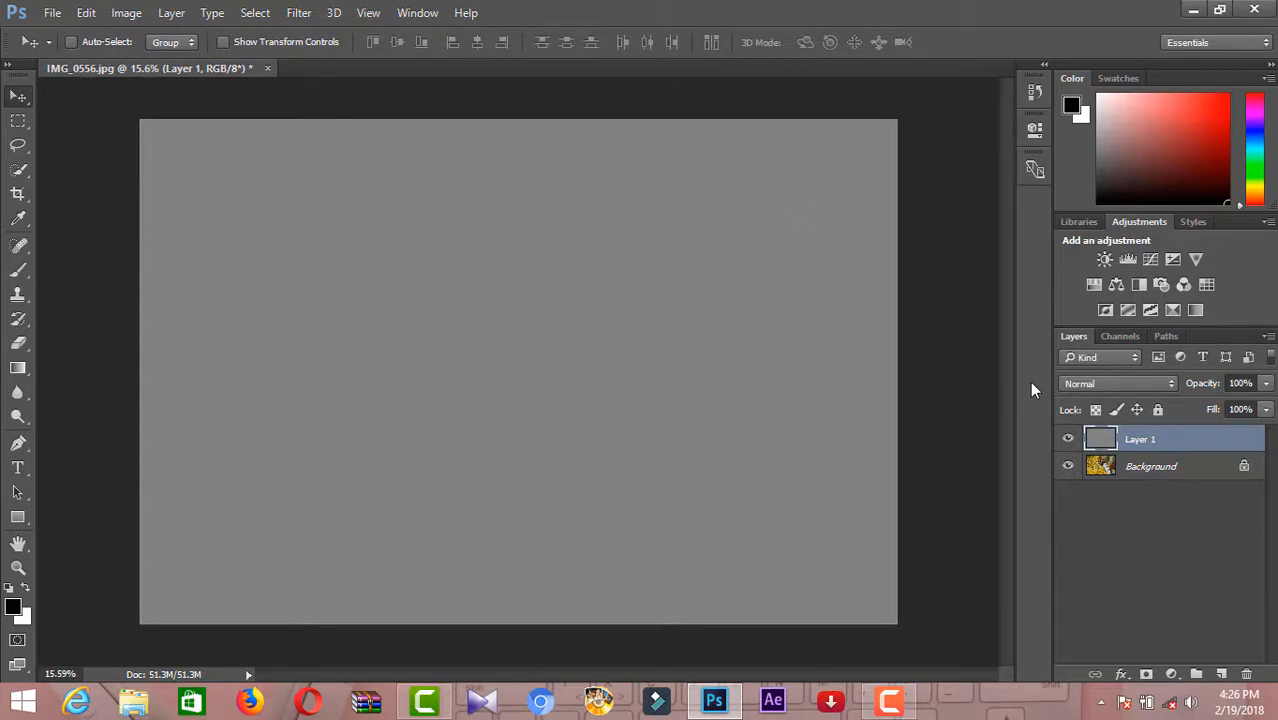
left_click(1096, 382)
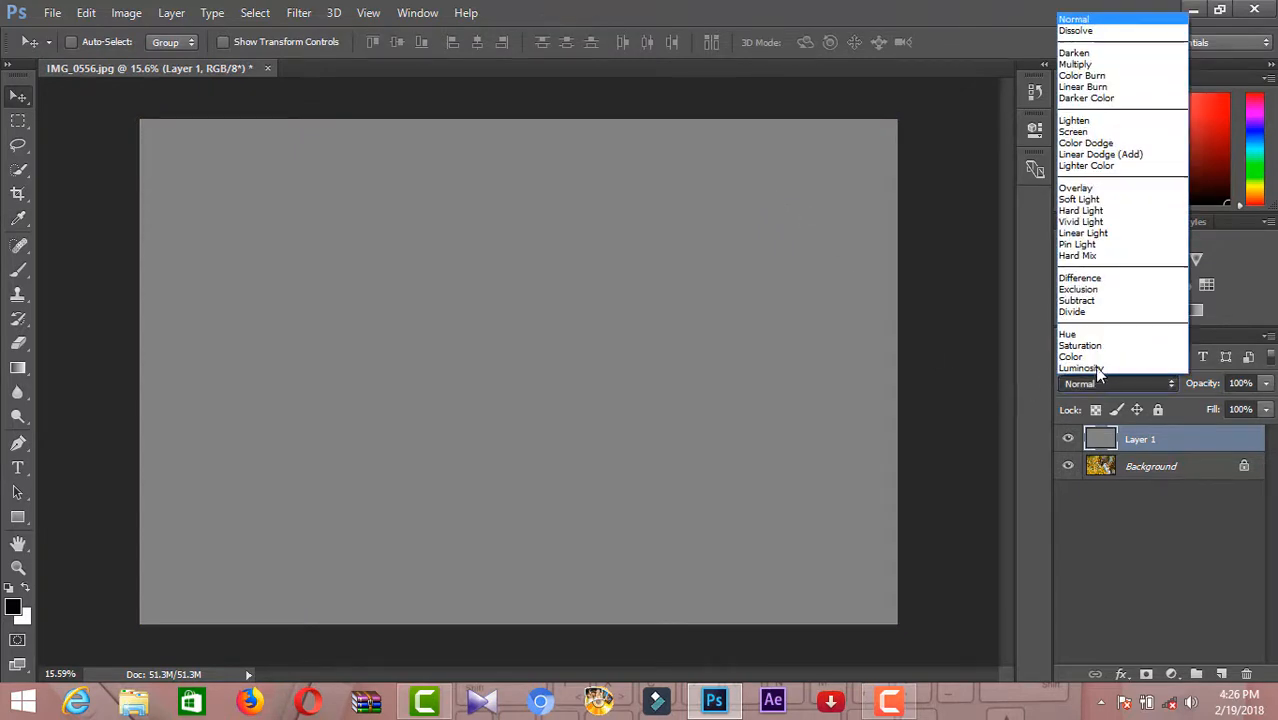
left_click(1086, 190)
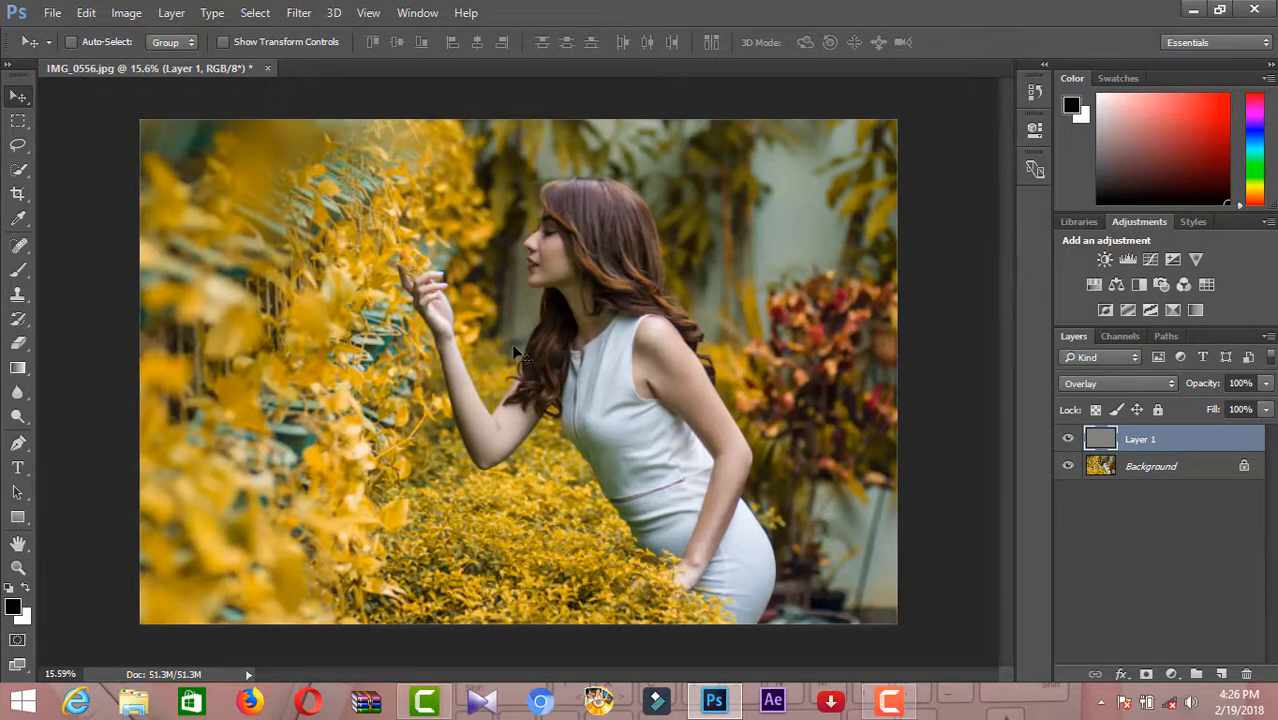
Set up the Dodge tool with the Midtones range, 13% exposure and a 175 px brush for the woman's skin
left_click_drag(27, 416, 101, 409)
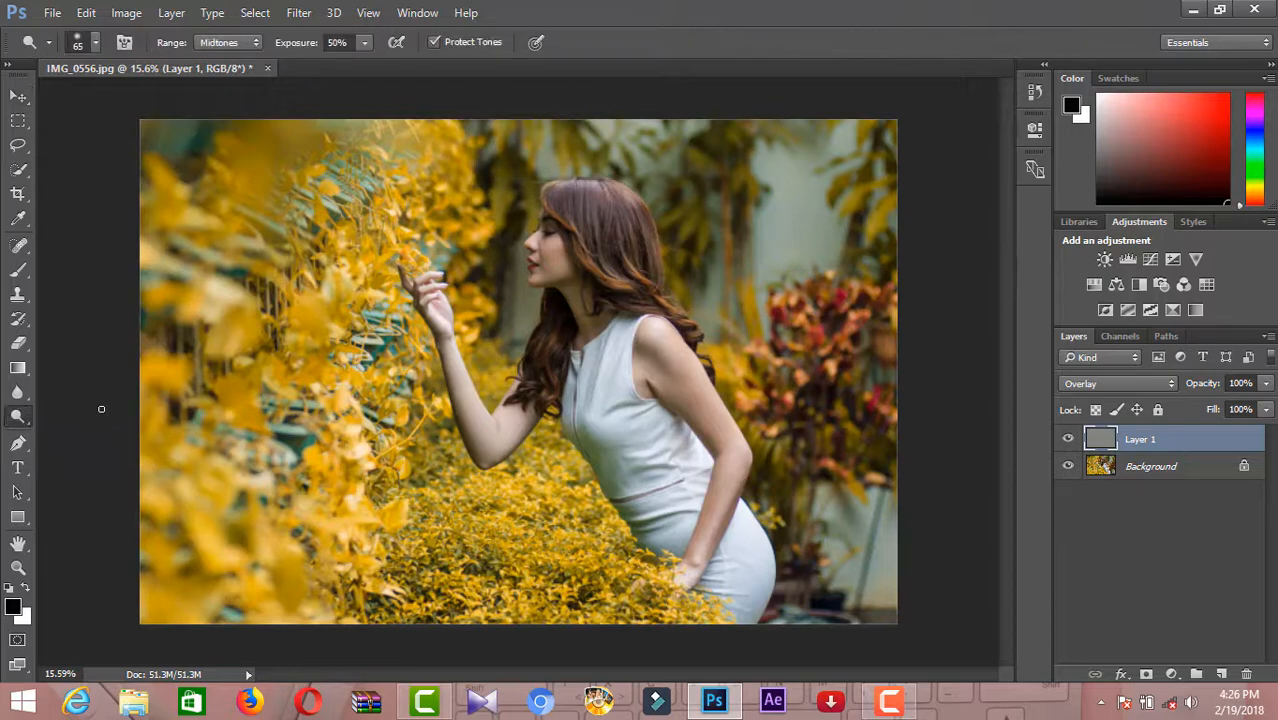
scroll(557, 315, "up", 5)
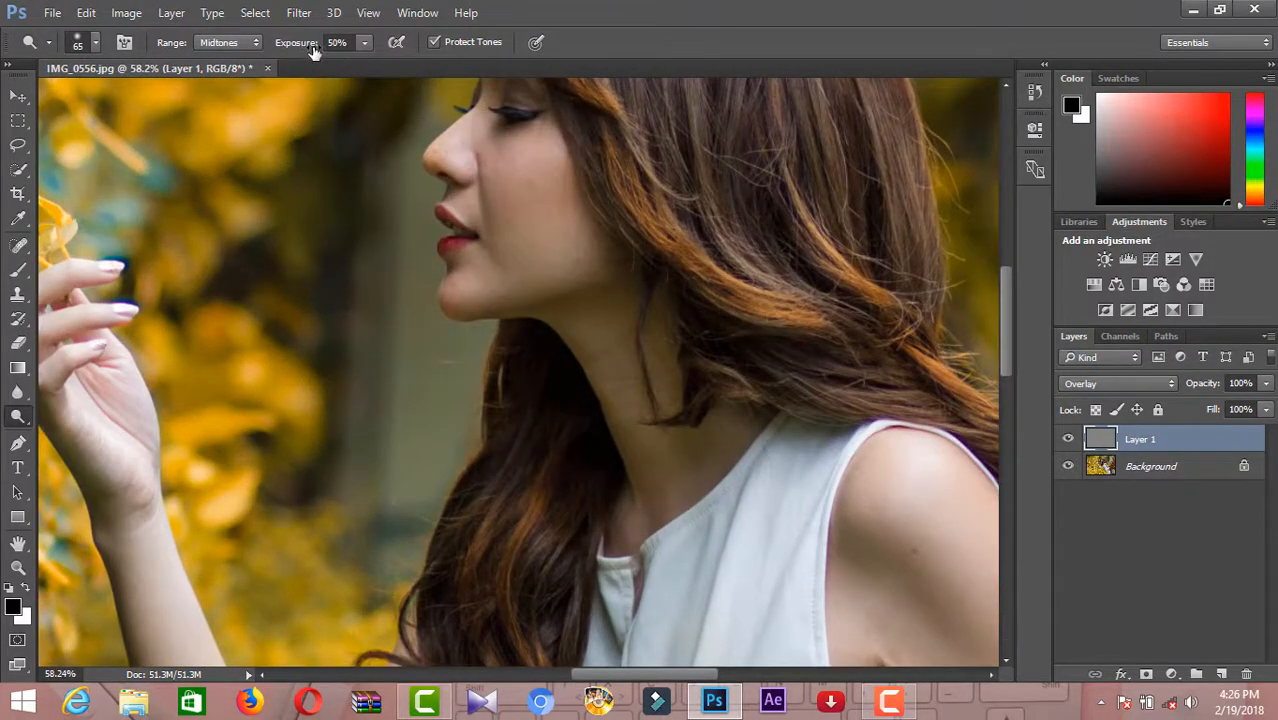
left_click_drag(313, 50, 295, 55)
scroll(488, 204, "down", 3)
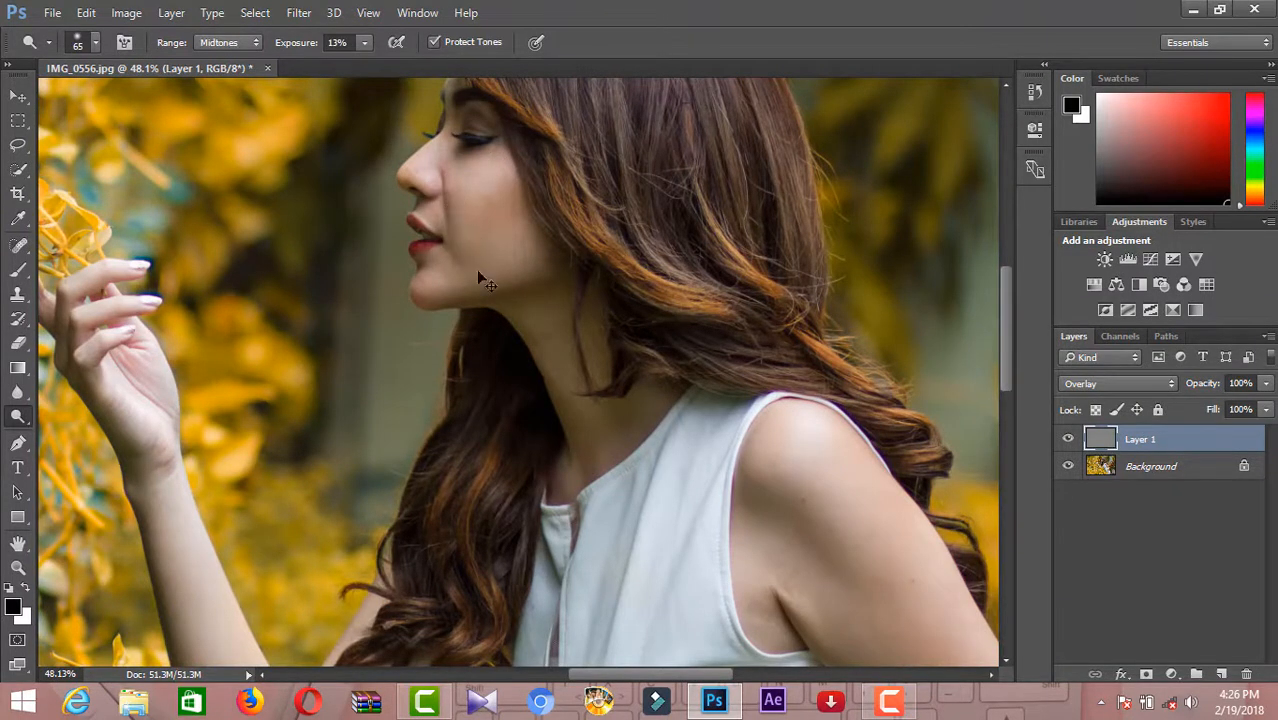
key("ctrl+z")
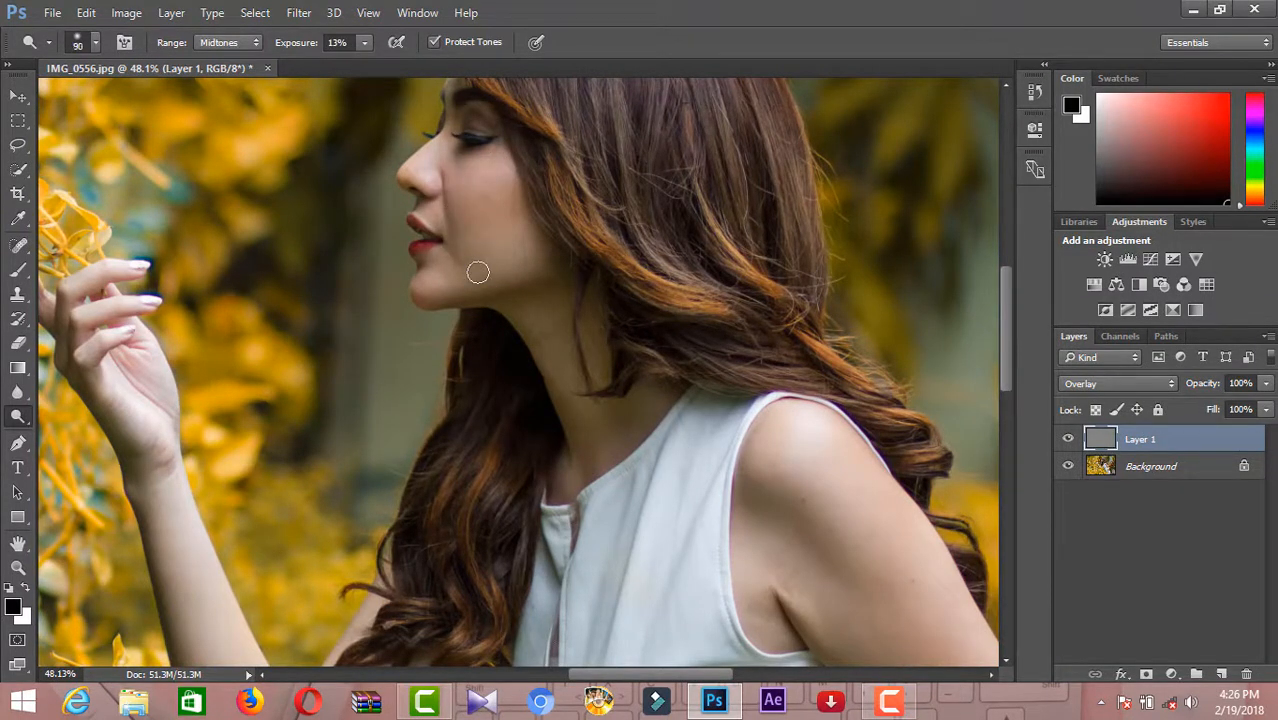
scroll(478, 272, "down", 1)
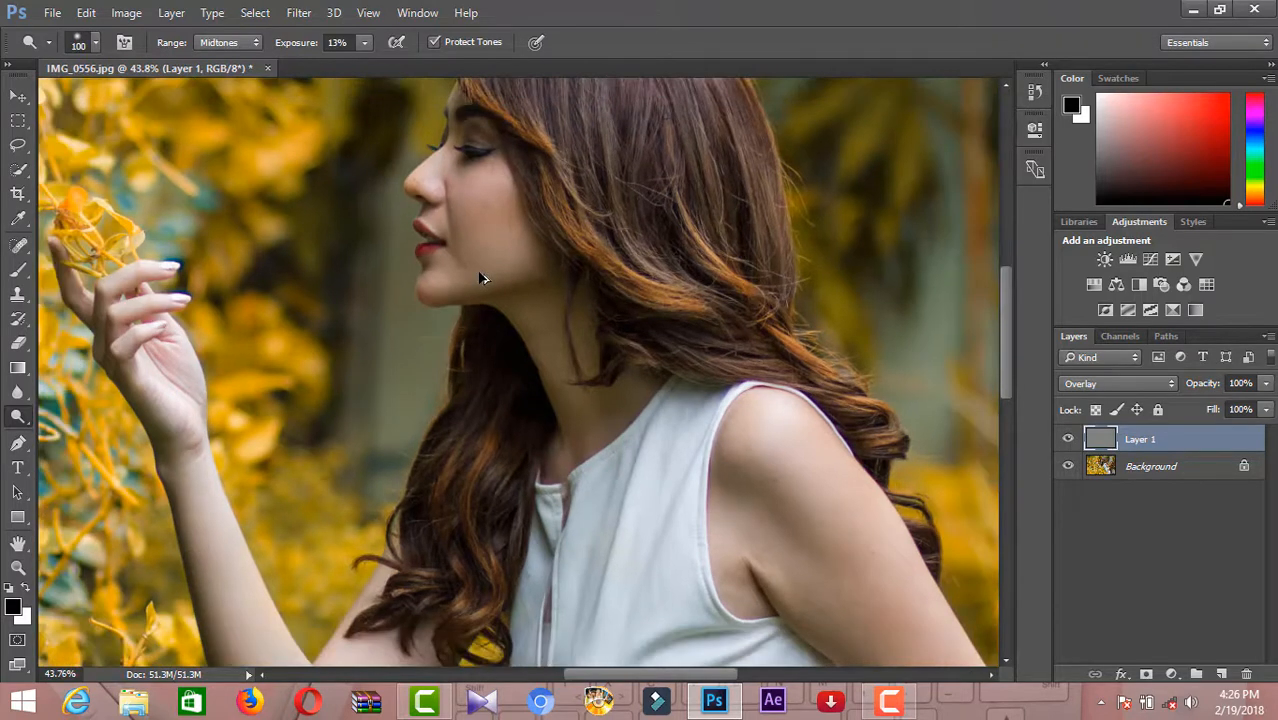
key("bracketright")
key("bracketright")
key("bracketright")
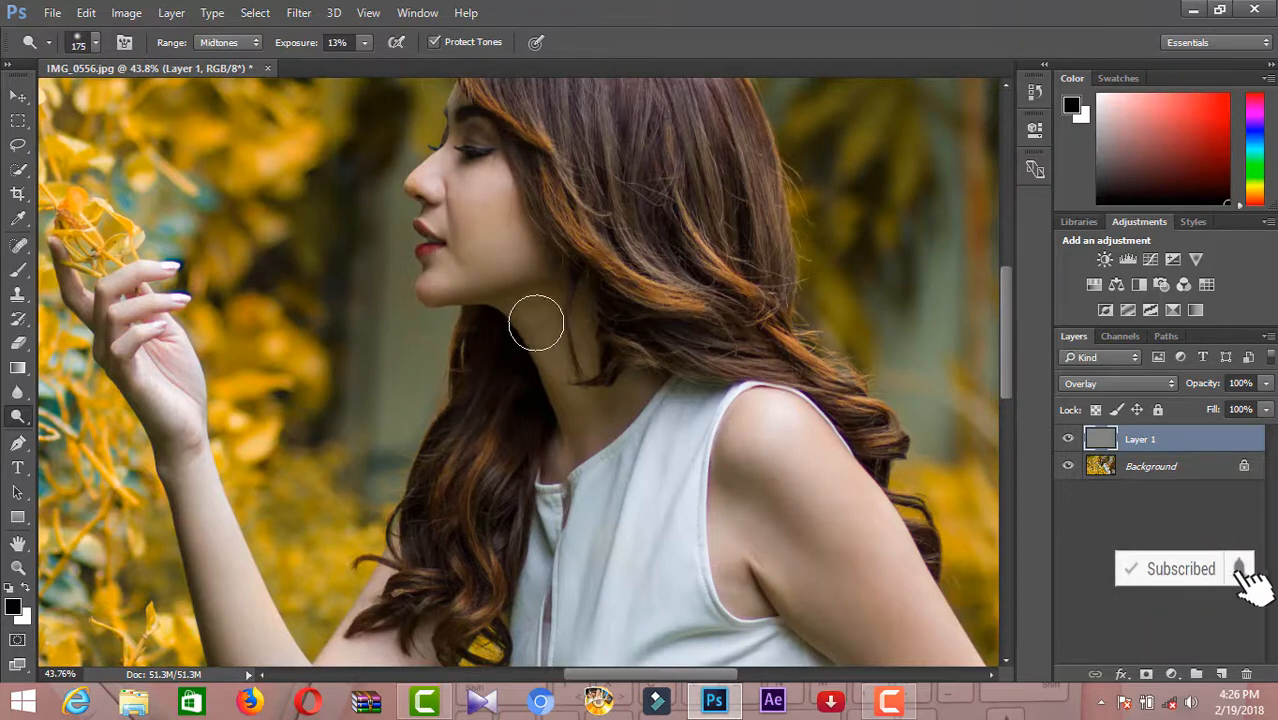
Dodge the skin on the woman's shoulder and along her near arm with the 175 px brush
scroll(864, 479, "down", 5)
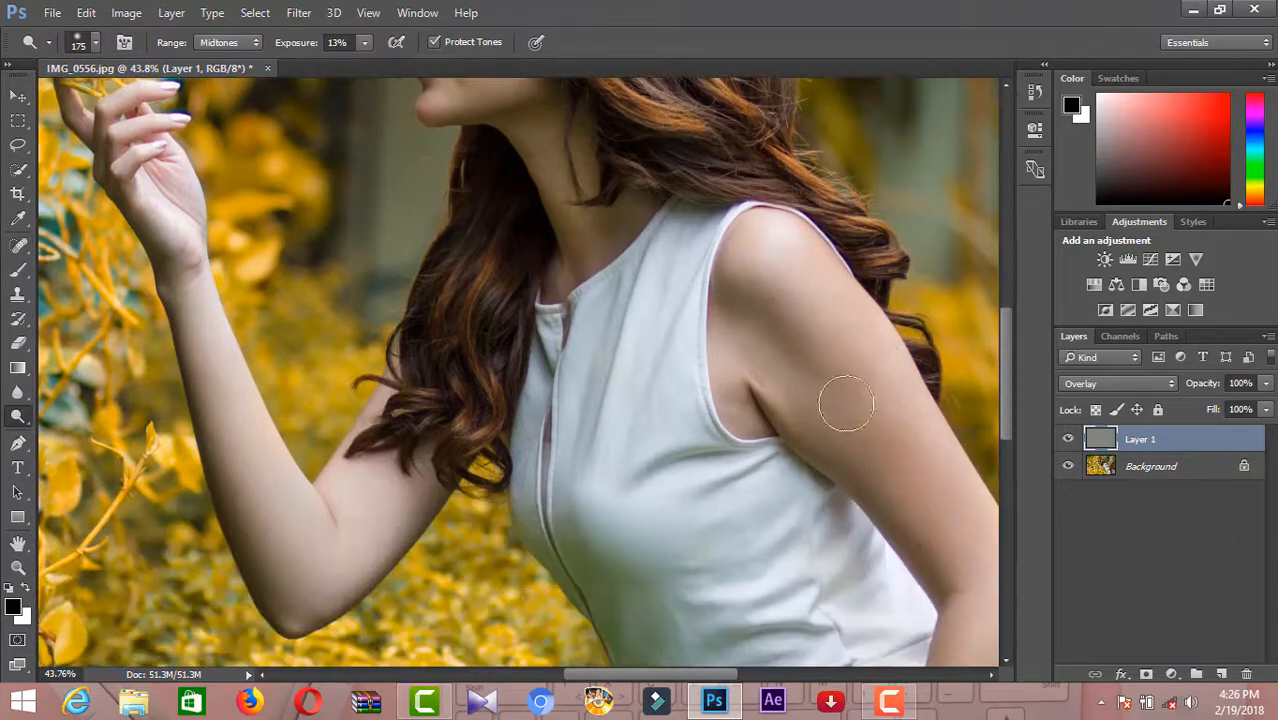
mouse_move(781, 240)
left_mouse_down()
mouse_move(914, 435)
mouse_move(812, 281)
mouse_move(775, 252)
mouse_move(754, 272)
mouse_move(758, 250)
mouse_move(780, 304)
mouse_move(808, 324)
mouse_move(770, 407)
mouse_move(748, 362)
mouse_move(746, 399)
mouse_move(746, 371)
mouse_move(913, 515)
mouse_move(852, 369)
mouse_move(947, 495)
mouse_move(845, 310)
mouse_move(844, 354)
mouse_move(668, 152)
mouse_move(537, 47)
left_mouse_up()
mouse_move(609, 191)
left_mouse_down()
mouse_move(579, 132)
mouse_move(605, 143)
mouse_move(651, 219)
mouse_move(629, 335)
mouse_move(504, 567)
mouse_move(583, 405)
mouse_move(635, 205)
mouse_move(639, 233)
mouse_move(562, 106)
left_mouse_up()
left_click_drag(641, 292, 782, 476)
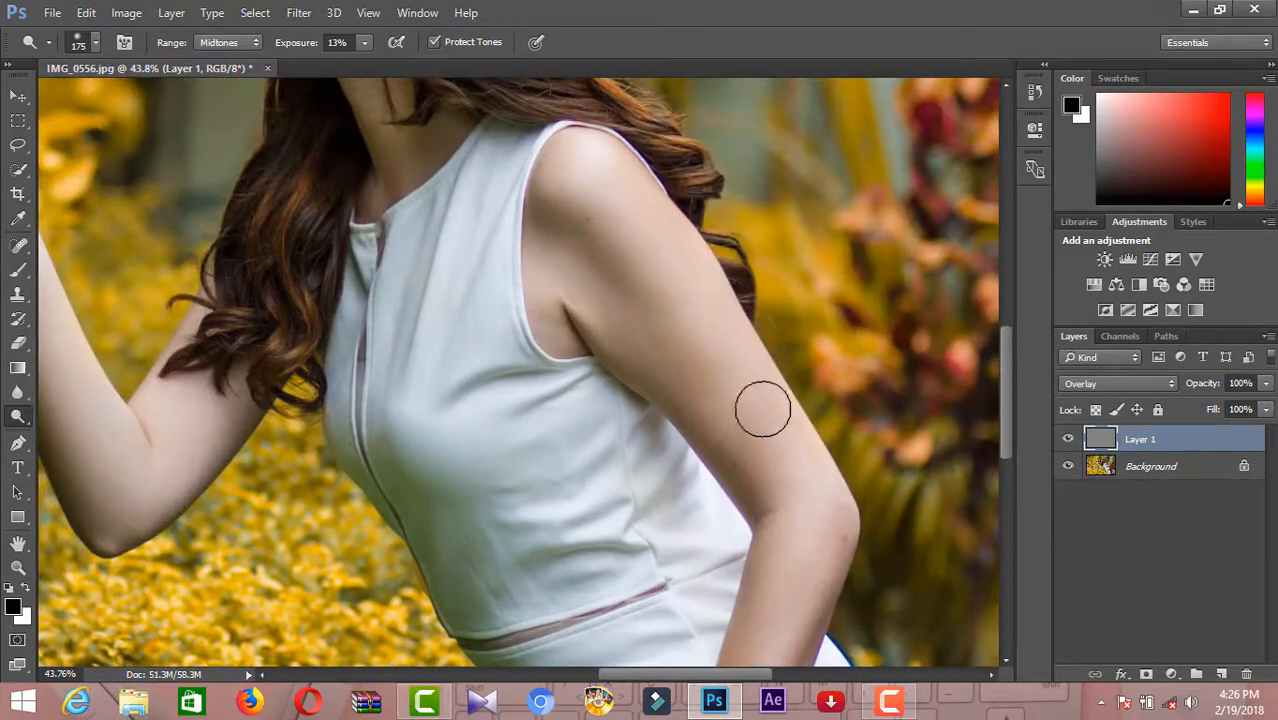
left_click_drag(596, 220, 921, 265)
Dodge the woman's raised forearm, hand and fingers, using brush sizes of 175, 50 and 125 px
left_click_drag(633, 368, 873, 368)
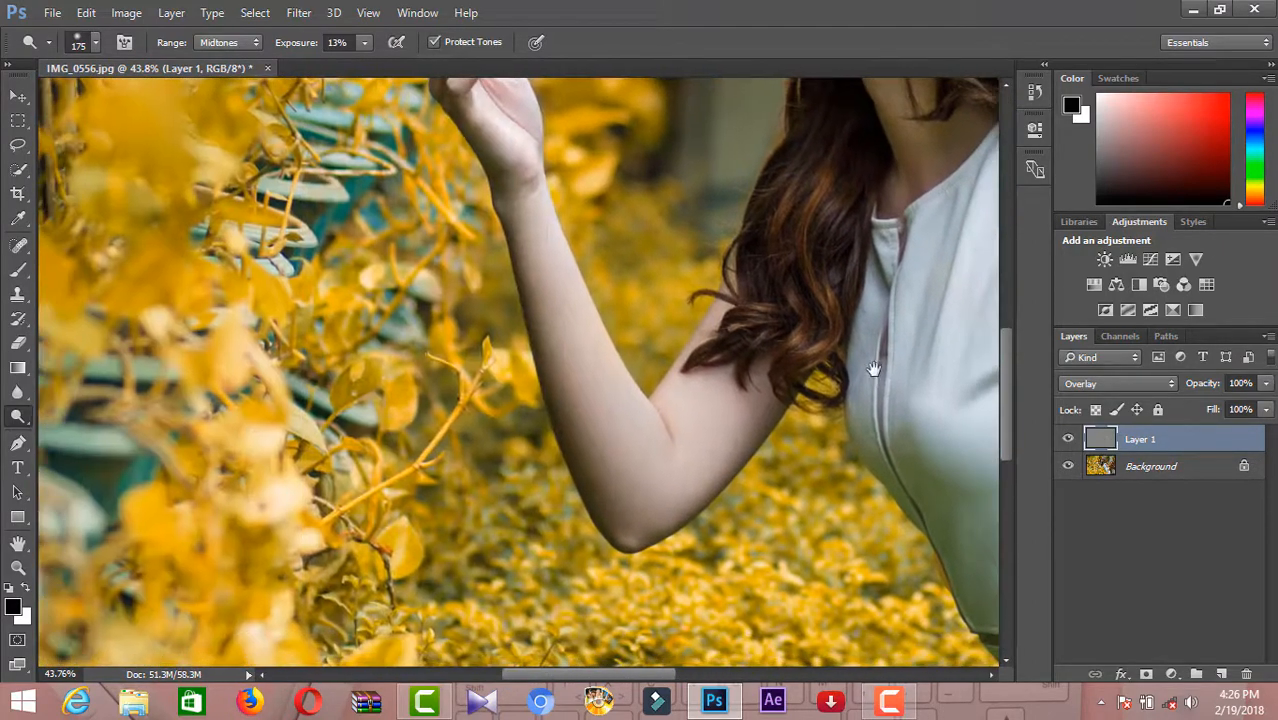
mouse_move(711, 411)
left_mouse_down()
mouse_move(661, 491)
mouse_move(593, 399)
mouse_move(519, 190)
mouse_move(604, 414)
mouse_move(522, 294)
mouse_move(463, 162)
mouse_move(464, 124)
mouse_move(470, 161)
mouse_move(484, 120)
left_mouse_up()
scroll(595, 400, "up", 5)
key("bracketleft")
key("bracketleft")
key("bracketleft")
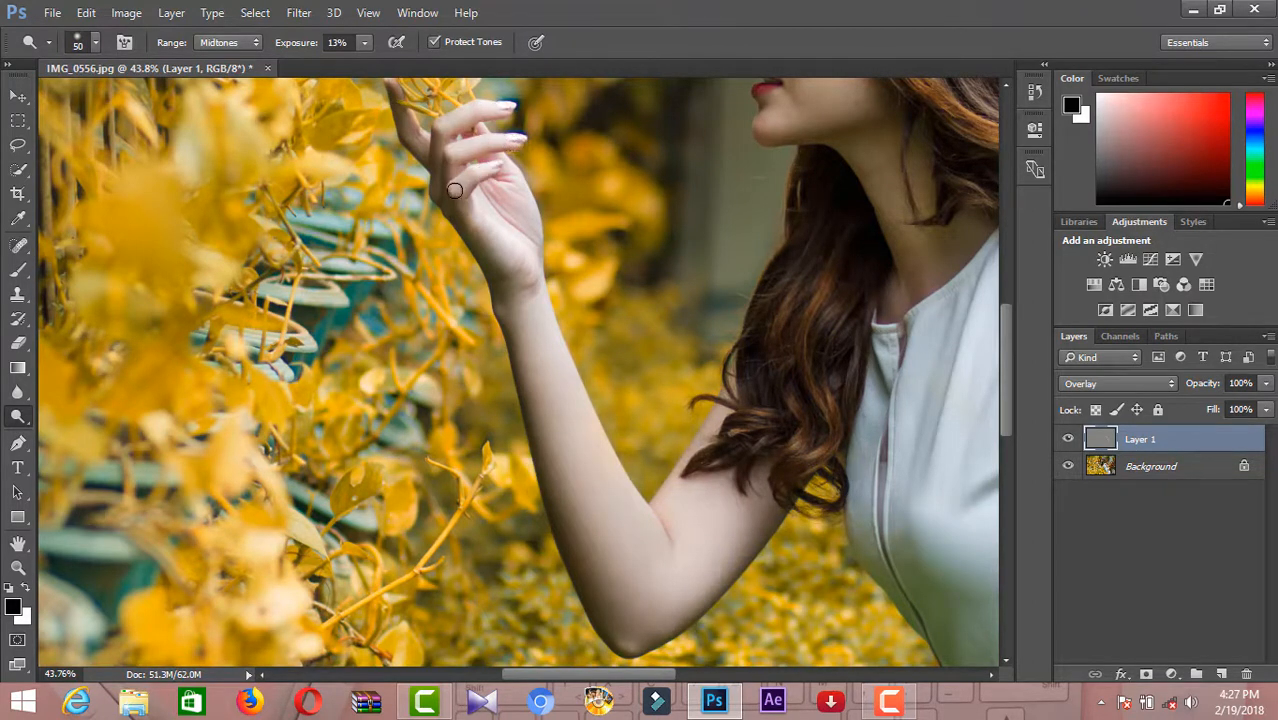
scroll(527, 225, "down", 1)
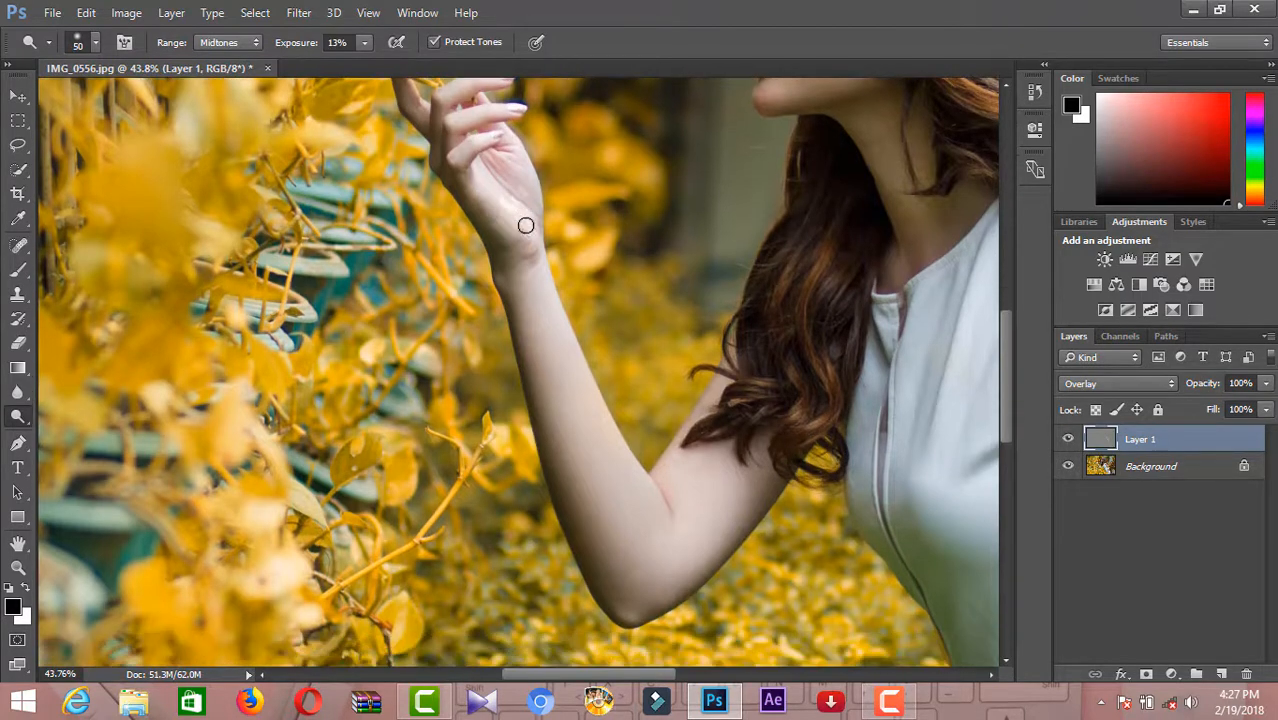
scroll(438, 136, "up", 2)
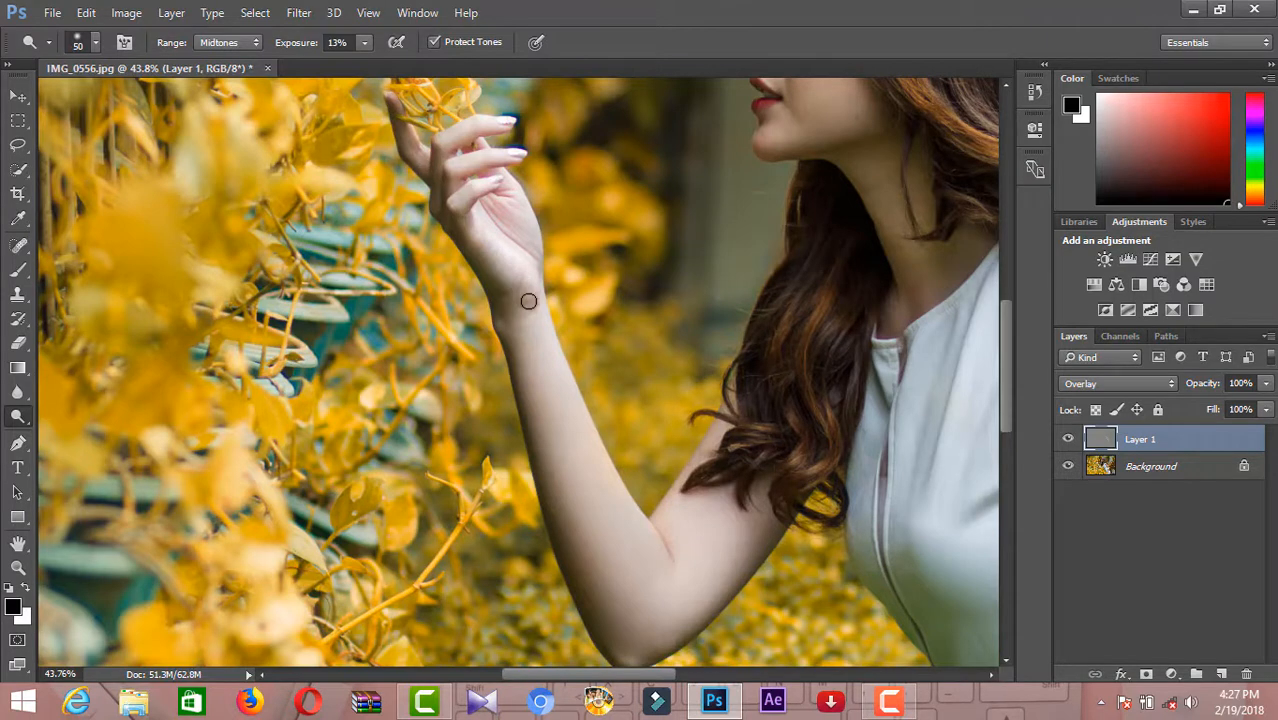
key("bracketright")
mouse_move(770, 397)
left_mouse_down()
mouse_move(841, 375)
mouse_move(856, 323)
mouse_move(789, 413)
mouse_move(797, 339)
mouse_move(748, 420)
mouse_move(808, 456)
mouse_move(797, 410)
left_mouse_up()
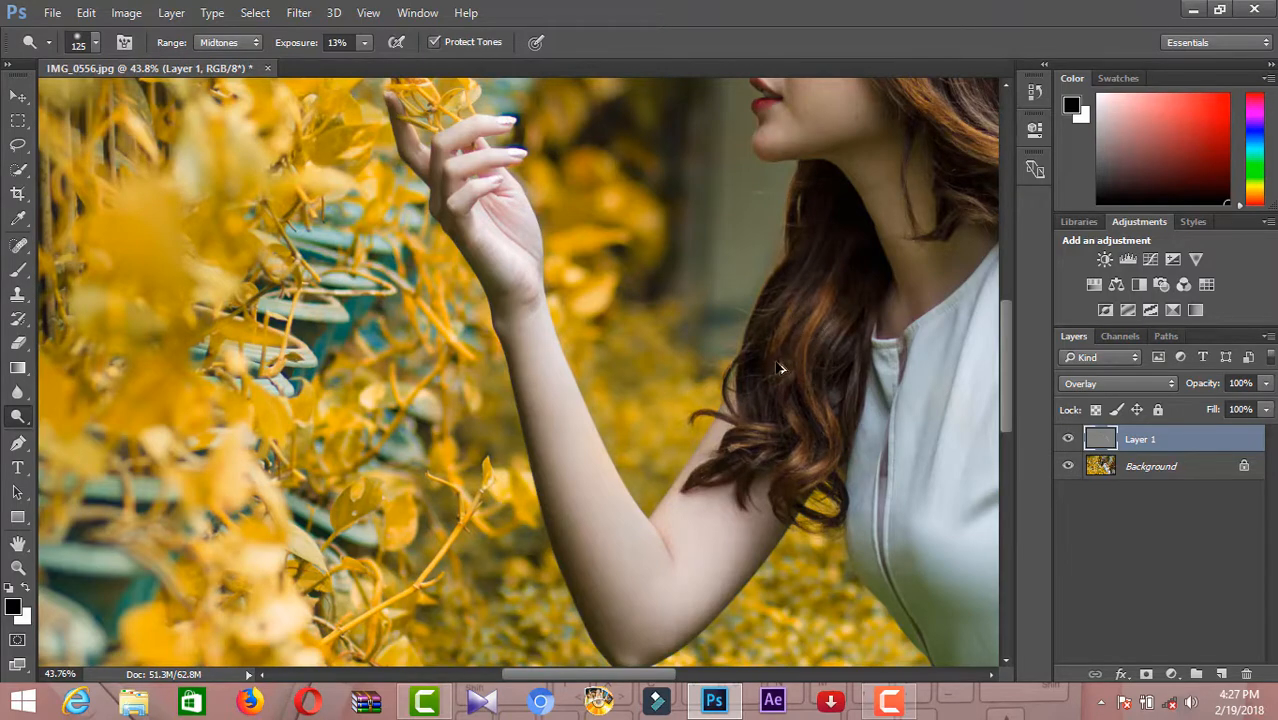
Dodge the woman's cheek, eyelid and nose with a 60 px brush
scroll(781, 369, "down", 3)
scroll(778, 320, "up", 4)
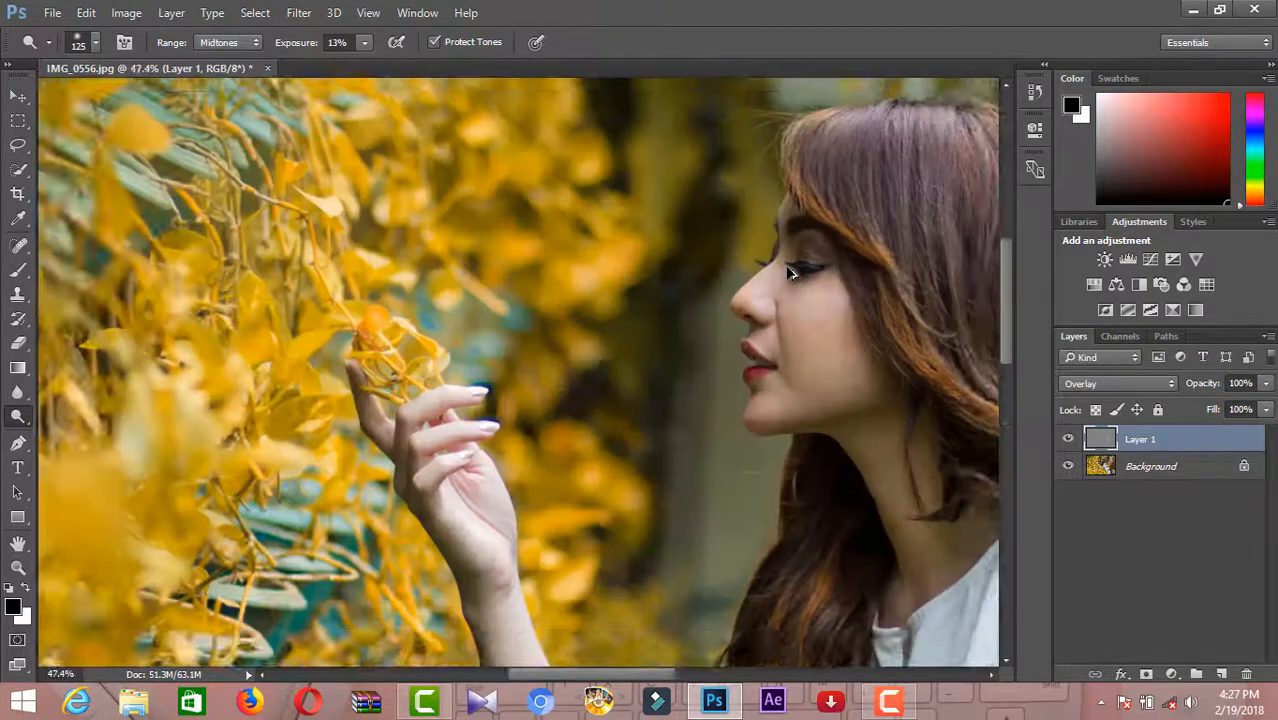
scroll(785, 265, "up", 5)
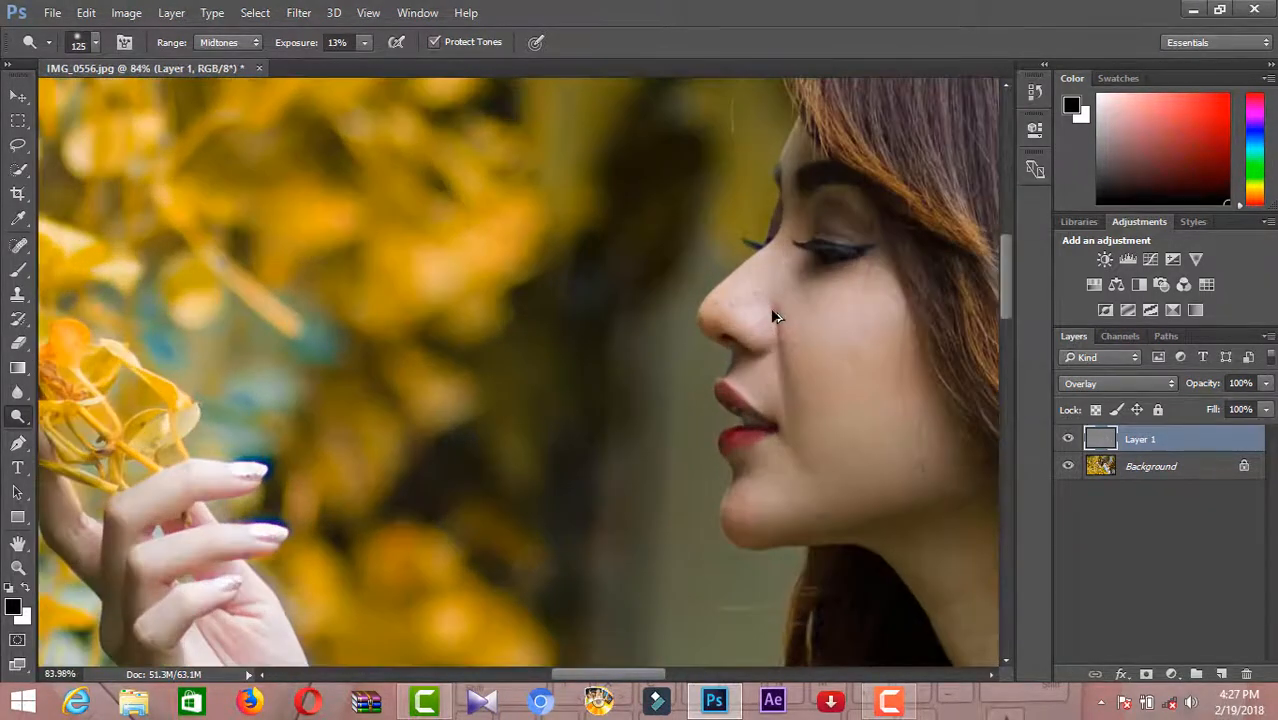
key("bracketleft")
key("bracketleft")
key("bracketleft")
key("bracketleft")
key("bracketleft")
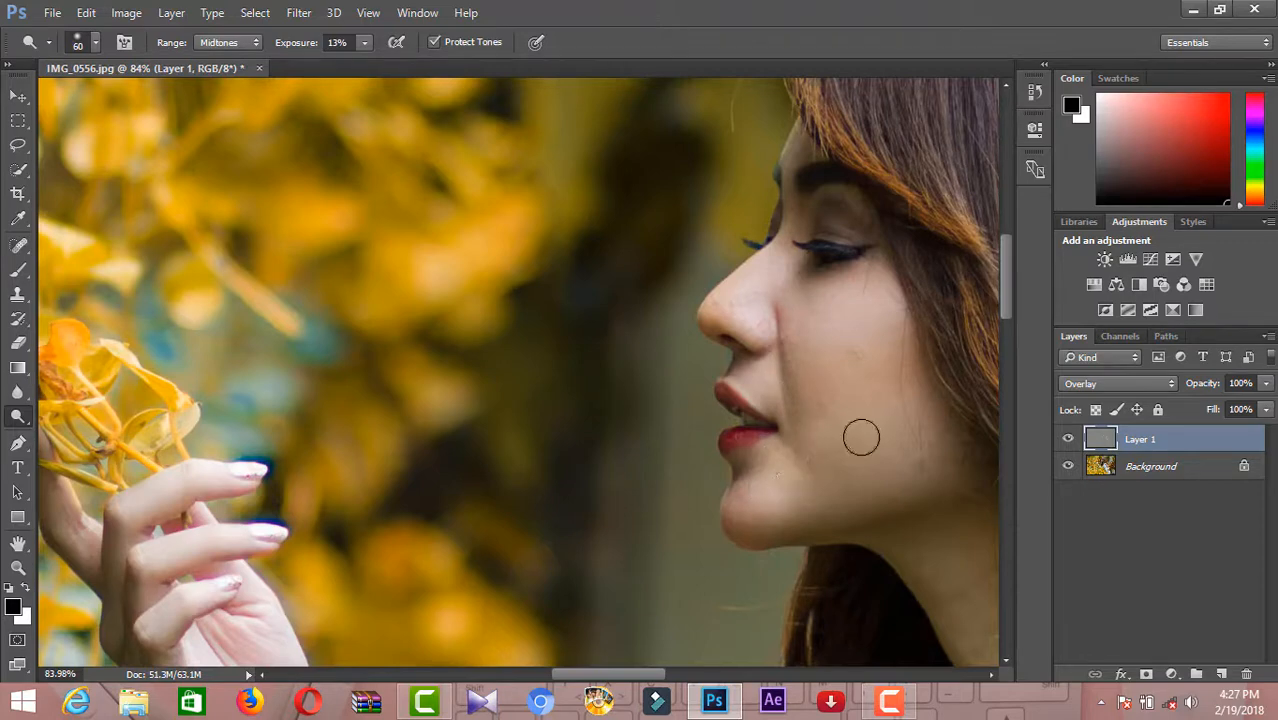
mouse_move(862, 434)
left_mouse_down()
mouse_move(832, 512)
mouse_move(941, 471)
left_mouse_up()
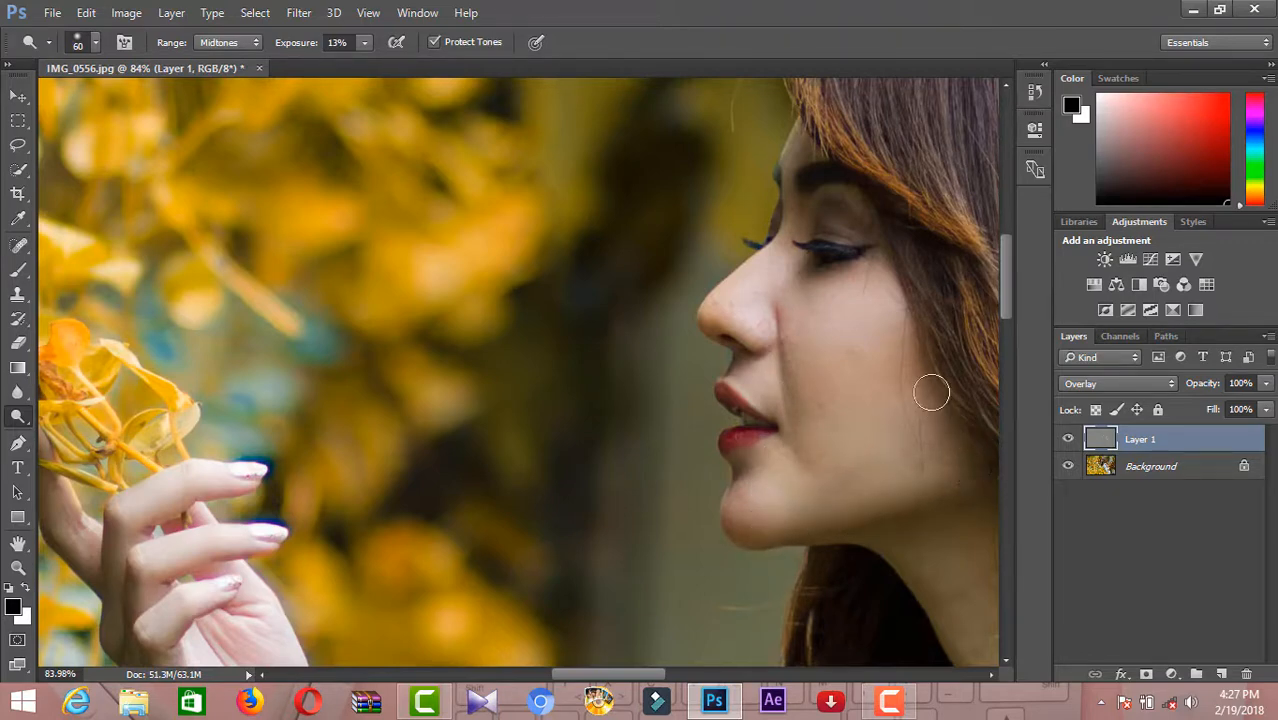
mouse_move(866, 235)
left_mouse_down()
mouse_move(838, 218)
mouse_move(810, 227)
mouse_move(863, 201)
mouse_move(847, 190)
mouse_move(798, 212)
mouse_move(845, 195)
mouse_move(880, 254)
mouse_move(840, 224)
mouse_move(801, 133)
mouse_move(801, 221)
left_mouse_up()
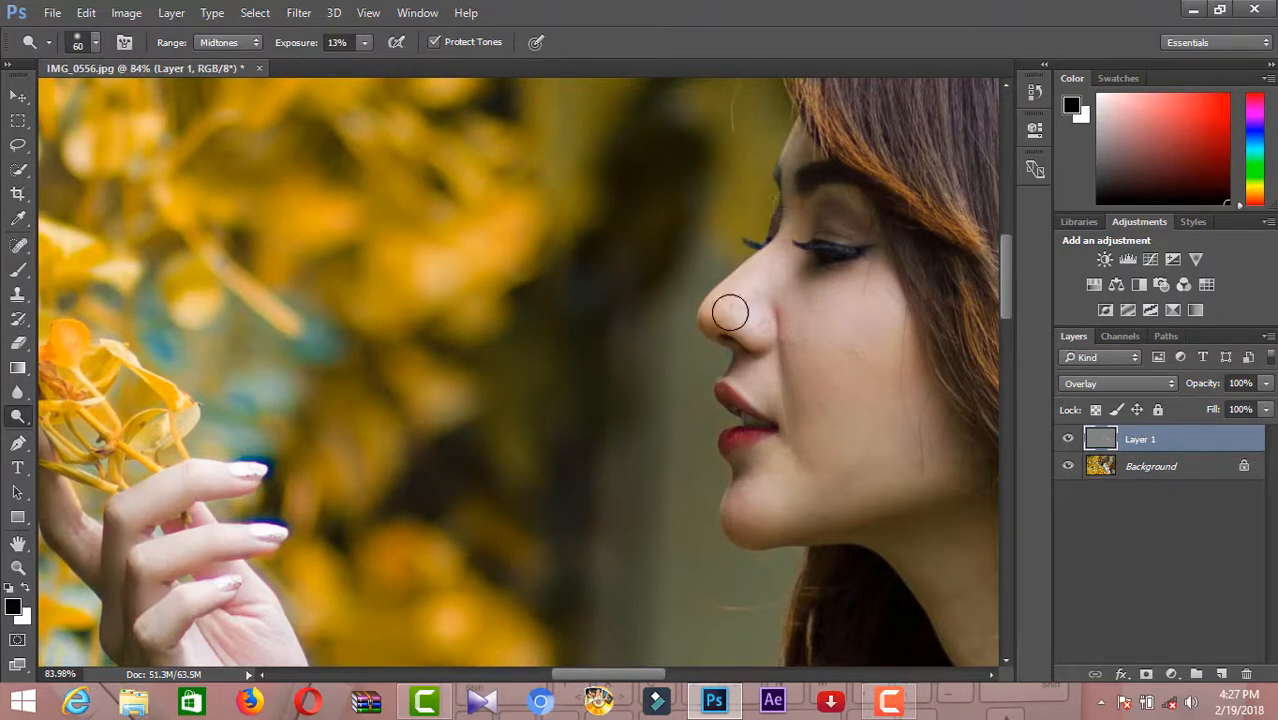
Compare the whole portrait with and without the dodging by toggling the visibility of the gray Overlay layer, leaving it shown
scroll(728, 316, "down", 10)
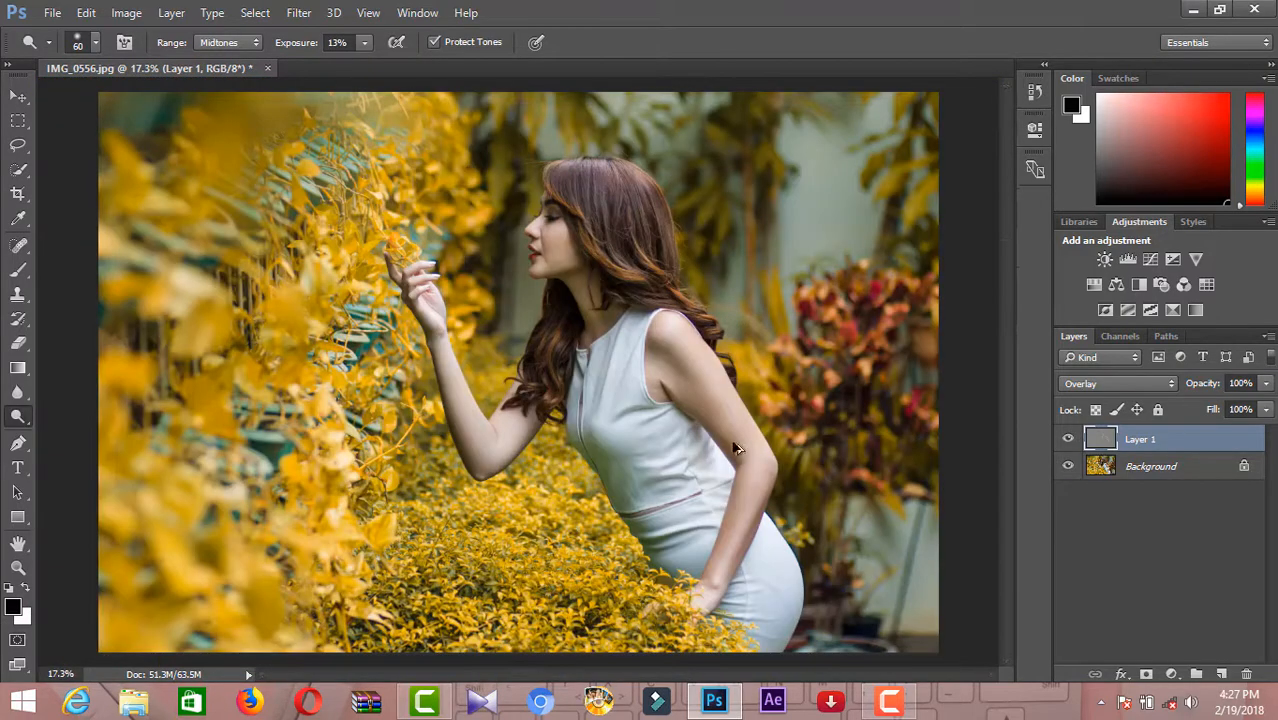
scroll(735, 461, "up", 3)
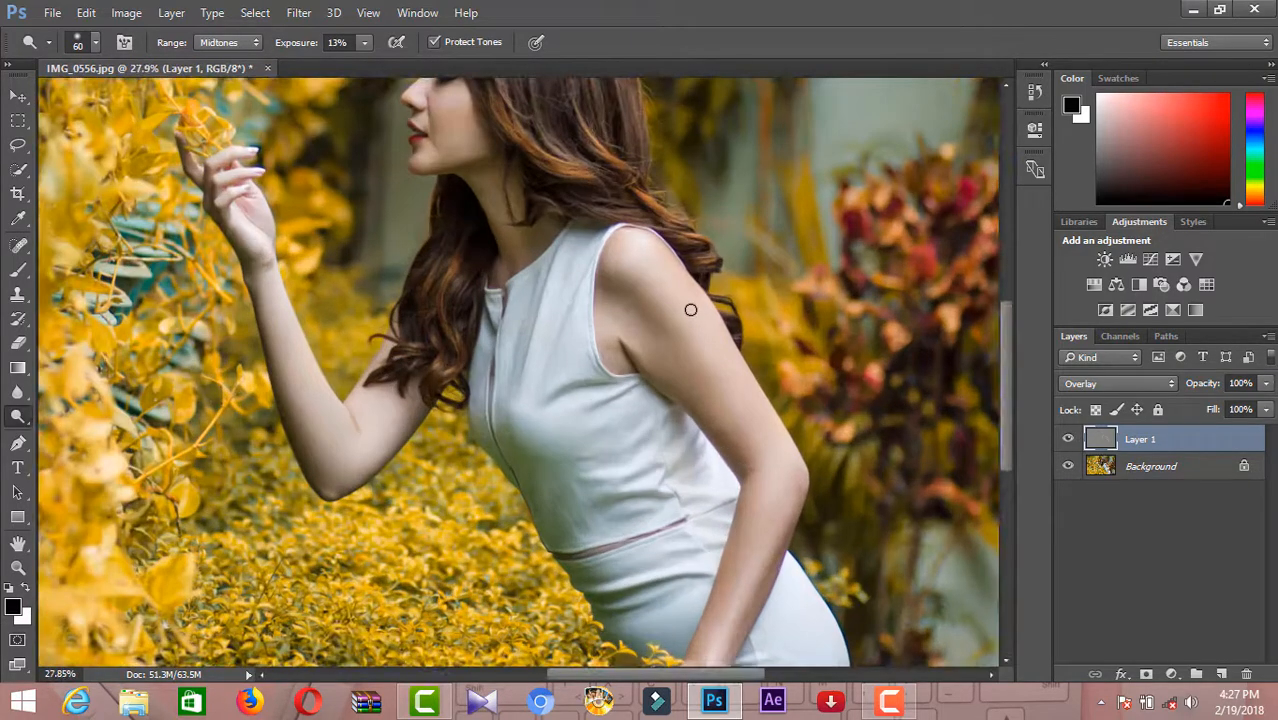
scroll(669, 342, "down", 2)
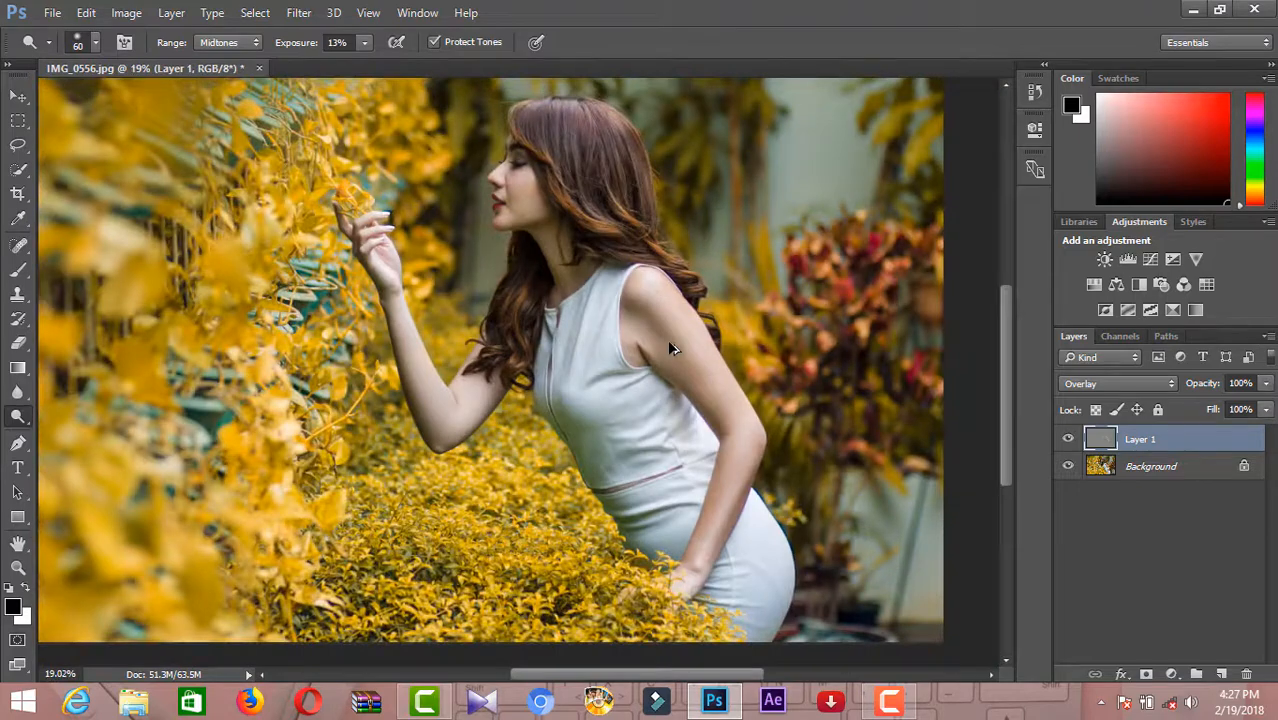
scroll(670, 347, "down", 1)
left_click(1069, 440)
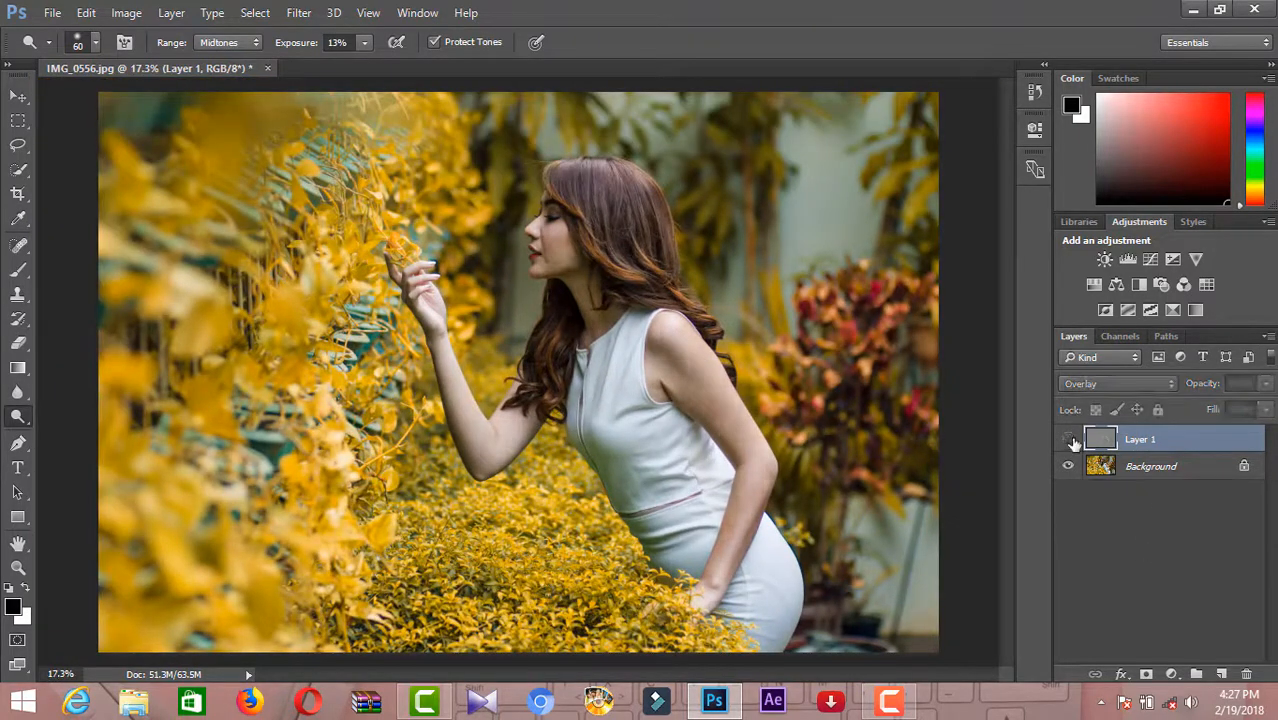
left_click(1069, 440)
left_click(1069, 440)
left_click(1069, 440)
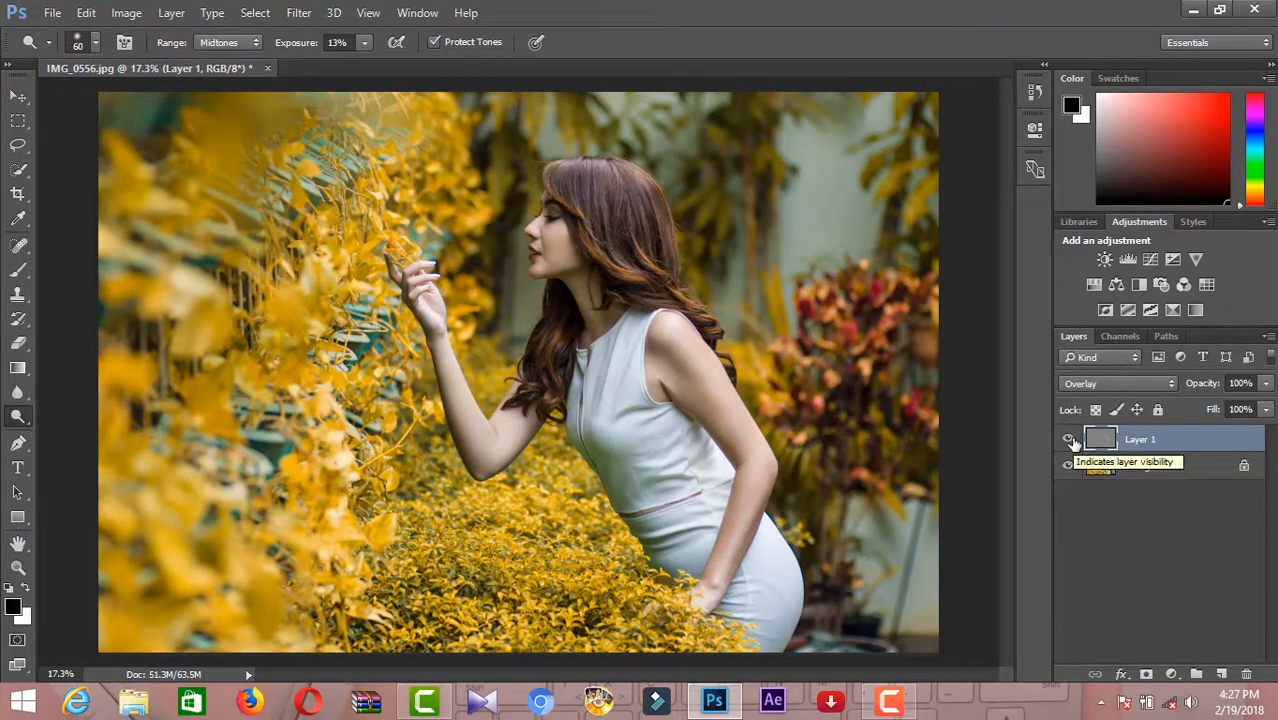
left_click(1069, 440)
left_click(1069, 440)
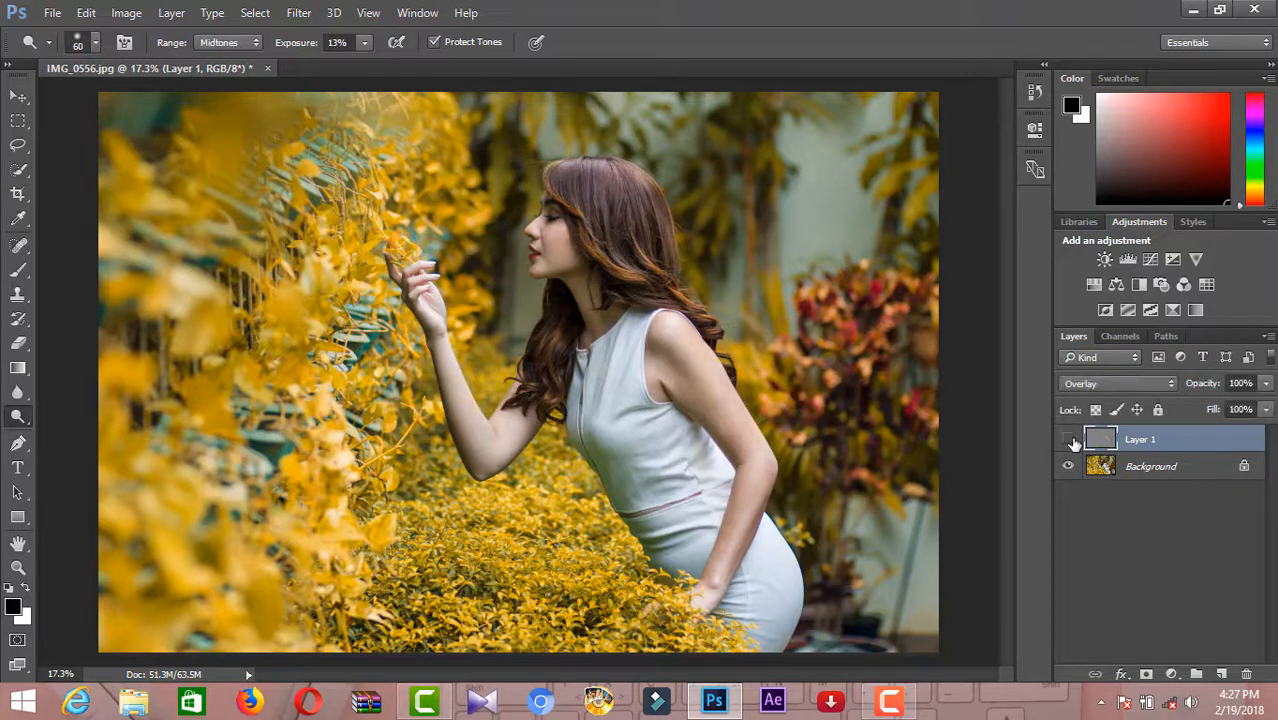
left_click(1069, 440)
key("ctrl+minus")
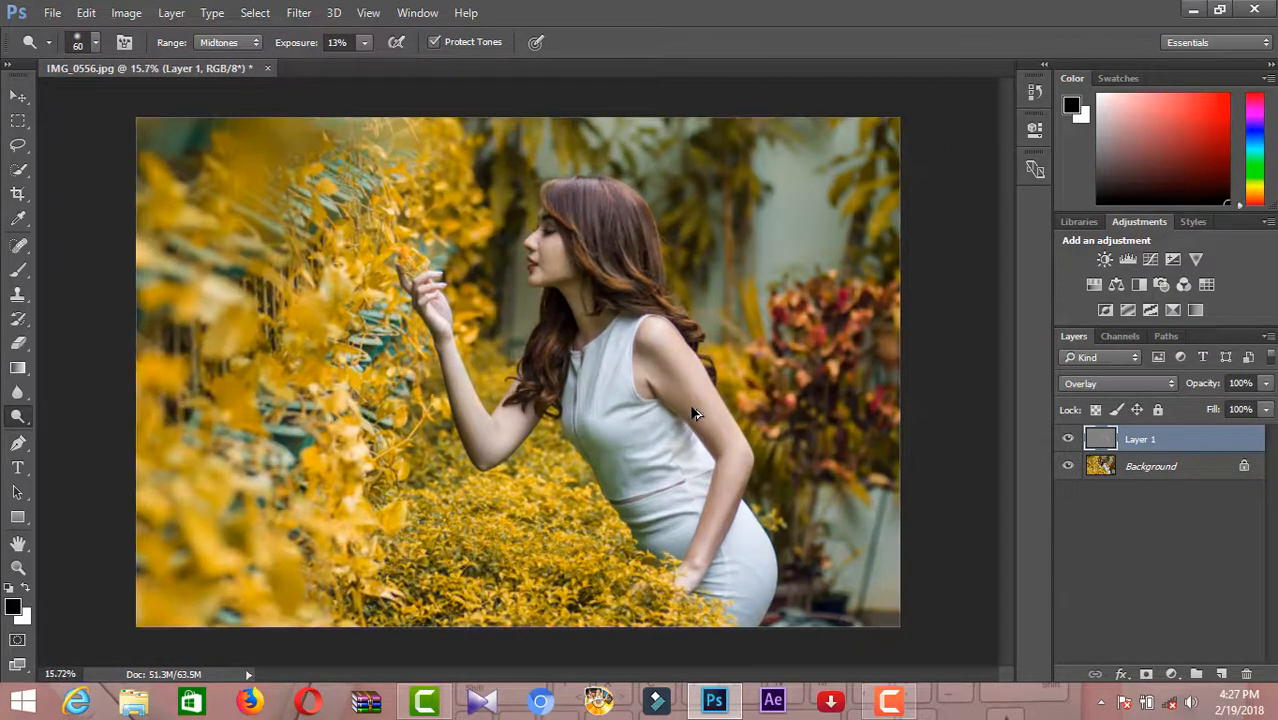
Merge the gray Overlay layer down into the background
left_click(18, 96)
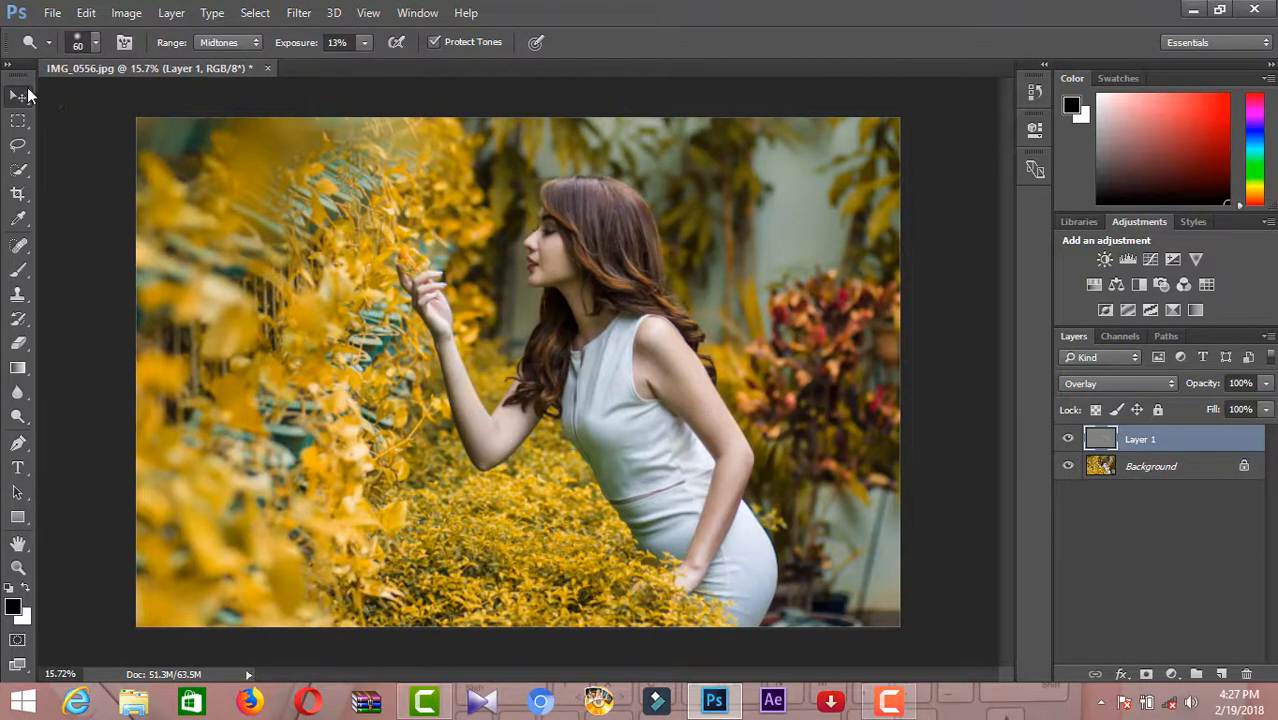
right_click(1175, 452)
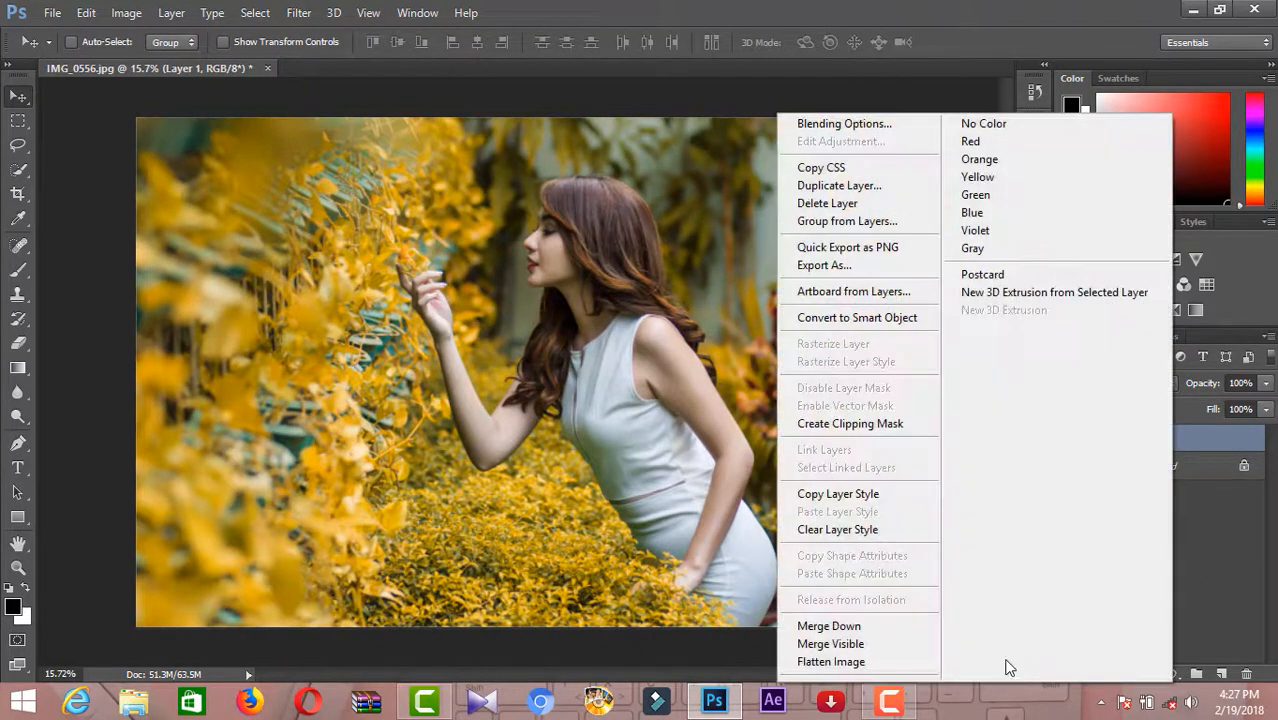
left_click(856, 622)
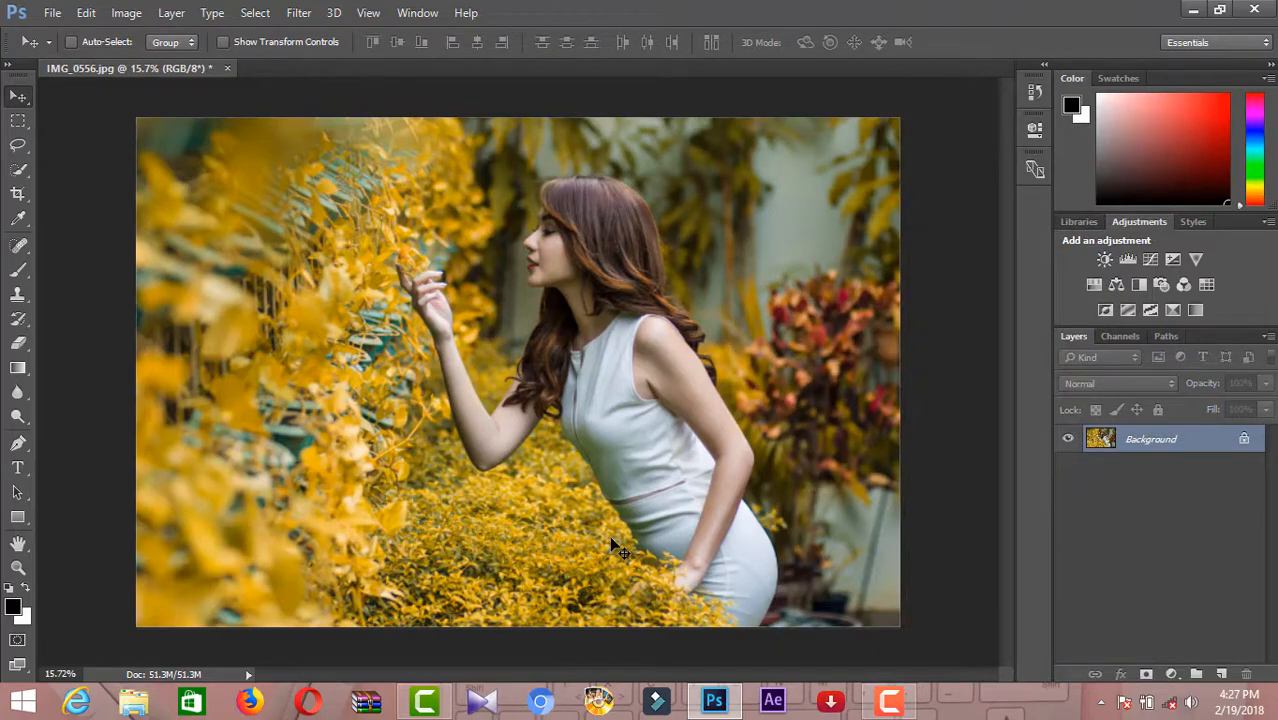